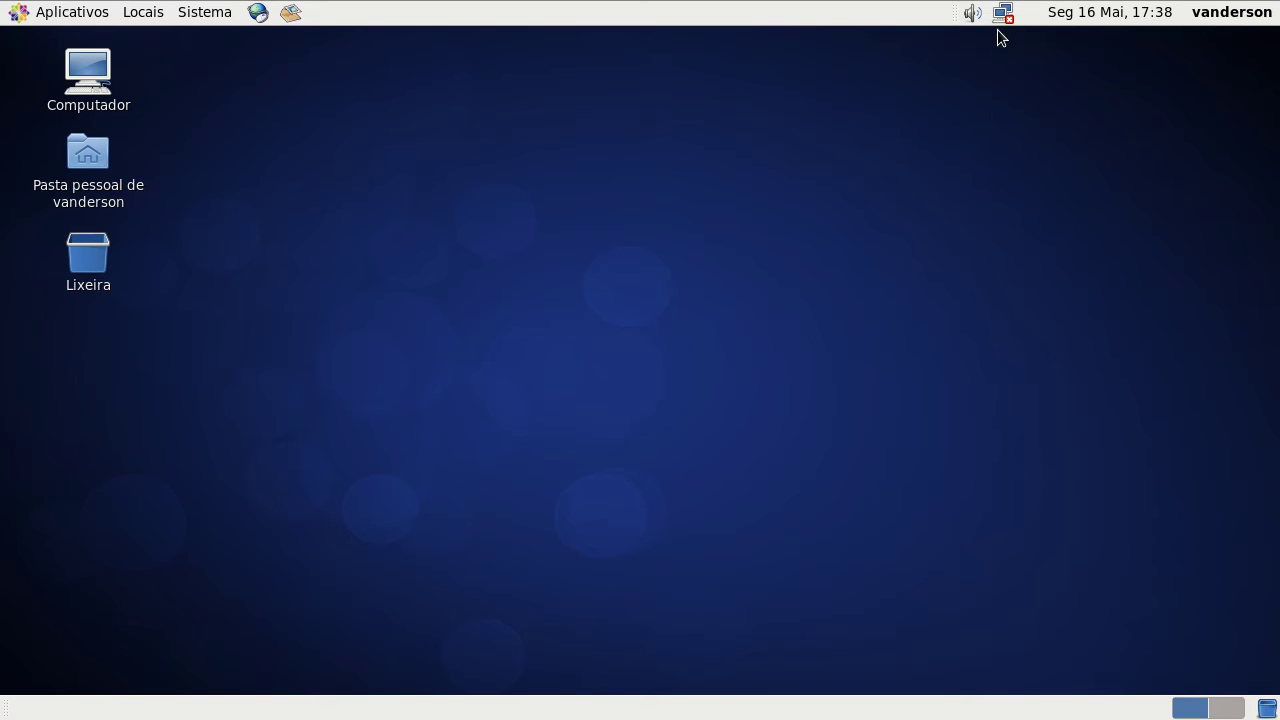
Step: Open the wired connection System eth0 for editing from the network connections list
{"action": "left_click", "coordinate": [1002, 14]}
{"action": "left_click", "coordinate": [1006, 75]}
{"action": "left_click", "coordinate": [1001, 16]}
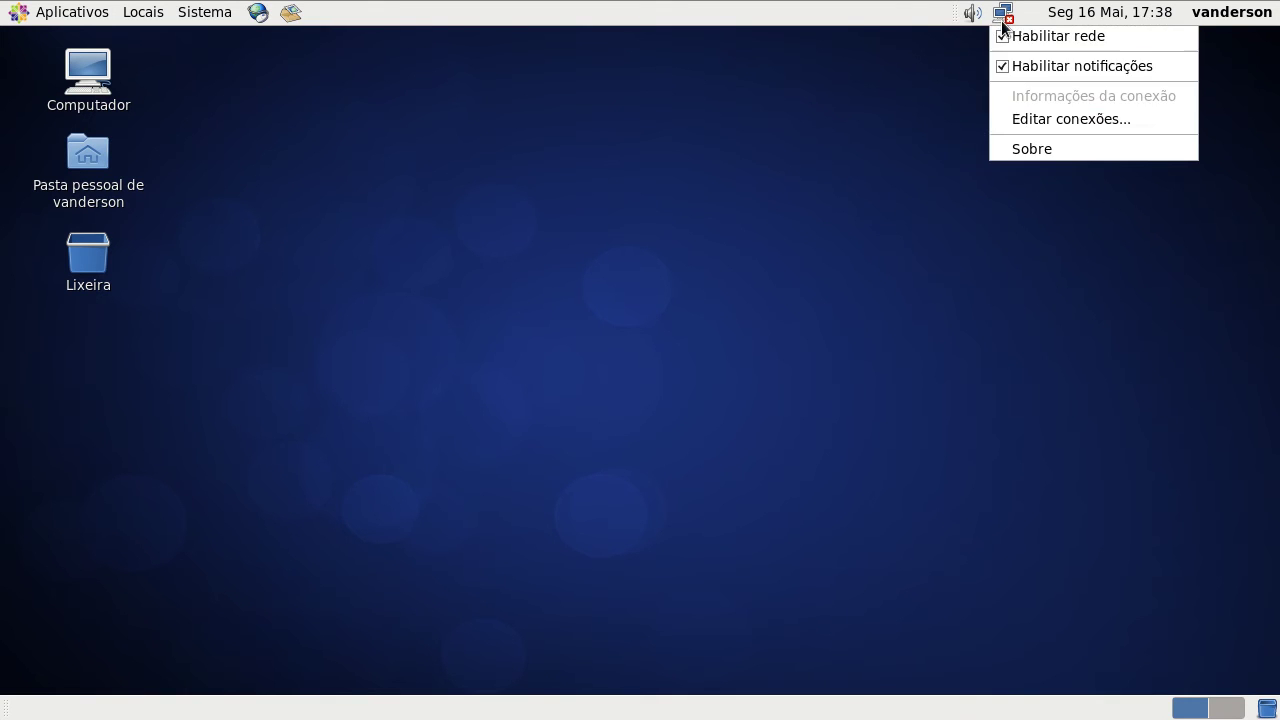
{"action": "left_click", "coordinate": [1020, 119]}
{"action": "left_click", "coordinate": [630, 310]}
{"action": "left_click", "coordinate": [801, 298]}
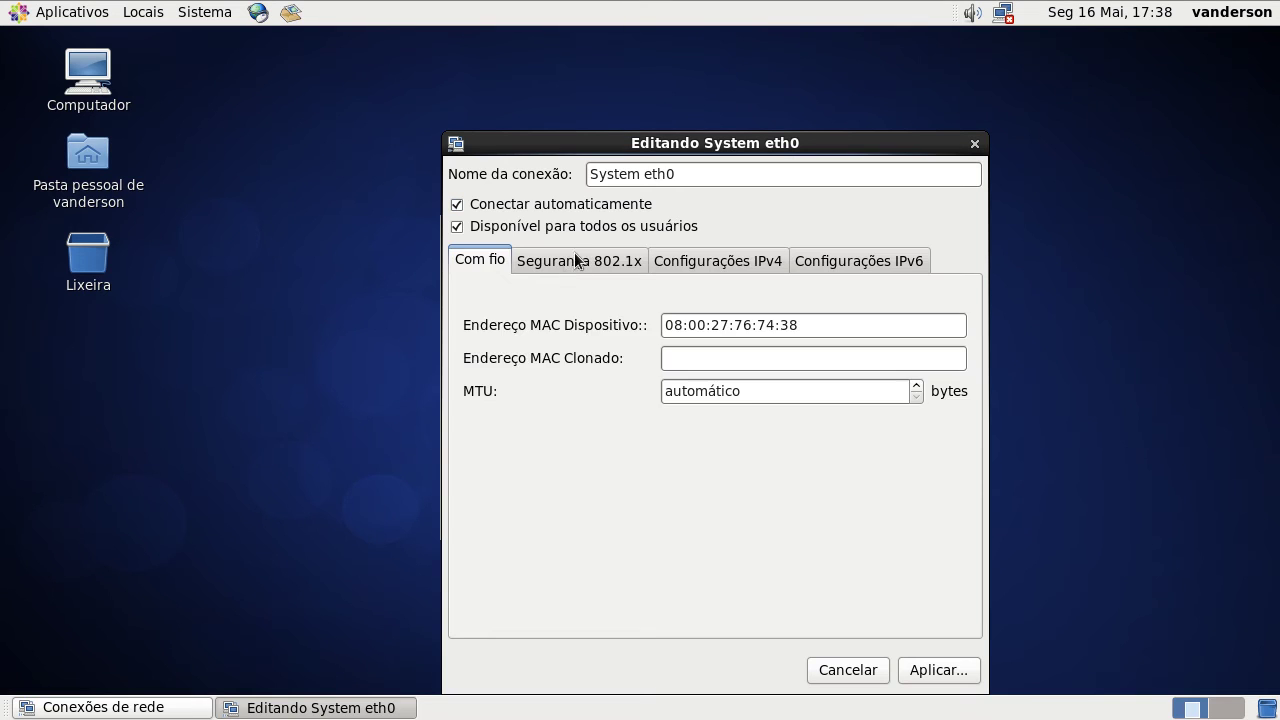
Step: Set the IPv4 method of System eth0 to Manual
{"action": "left_click", "coordinate": [720, 262]}
{"action": "left_click", "coordinate": [728, 302]}
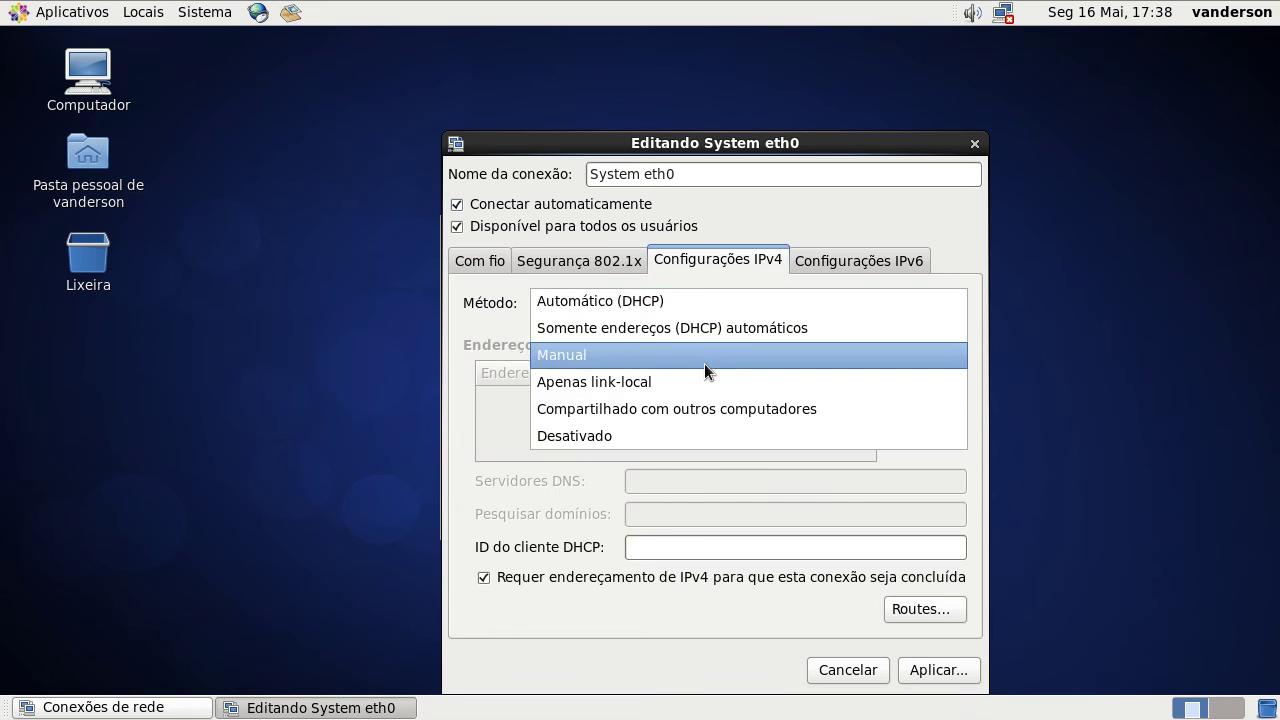
{"action": "left_click", "coordinate": [704, 360]}
Step: Add the address 192.168.0.25 with netmask 24 and gateway 192.168.0.1, and set the DNS server to 8.8.8.8
{"action": "left_click", "coordinate": [893, 377]}
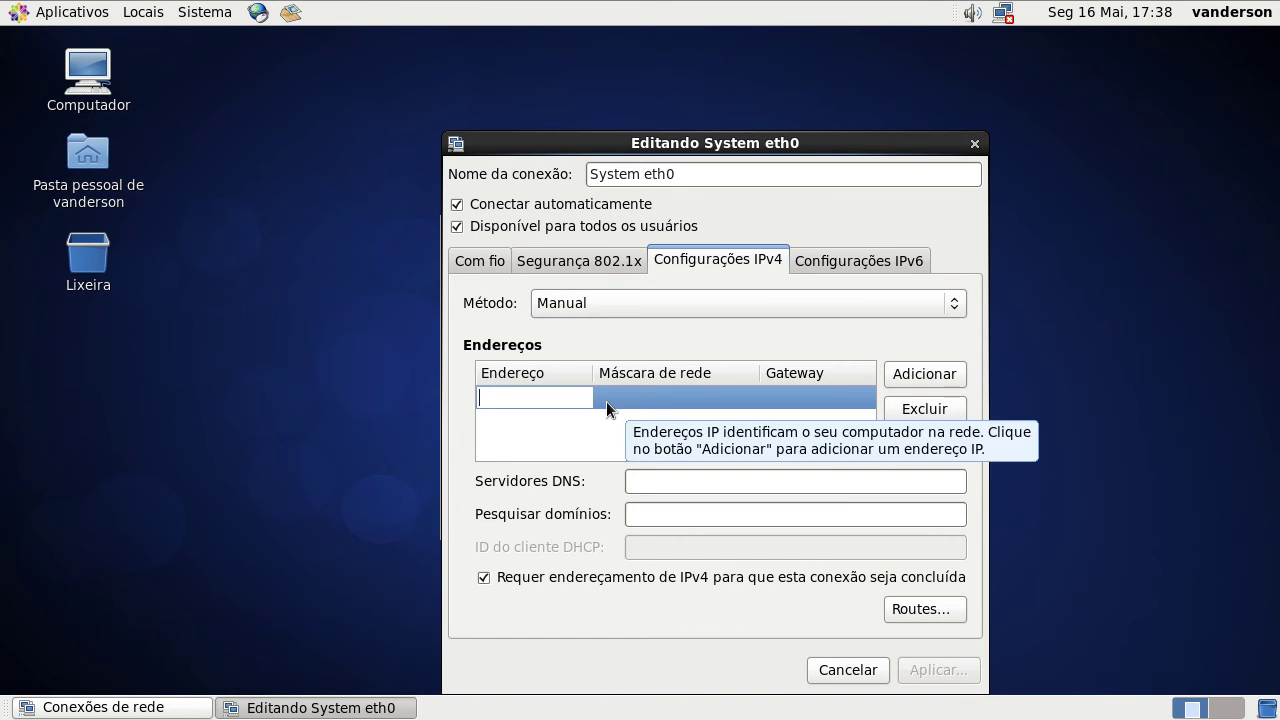
{"action": "type", "text": "192.168.0."}
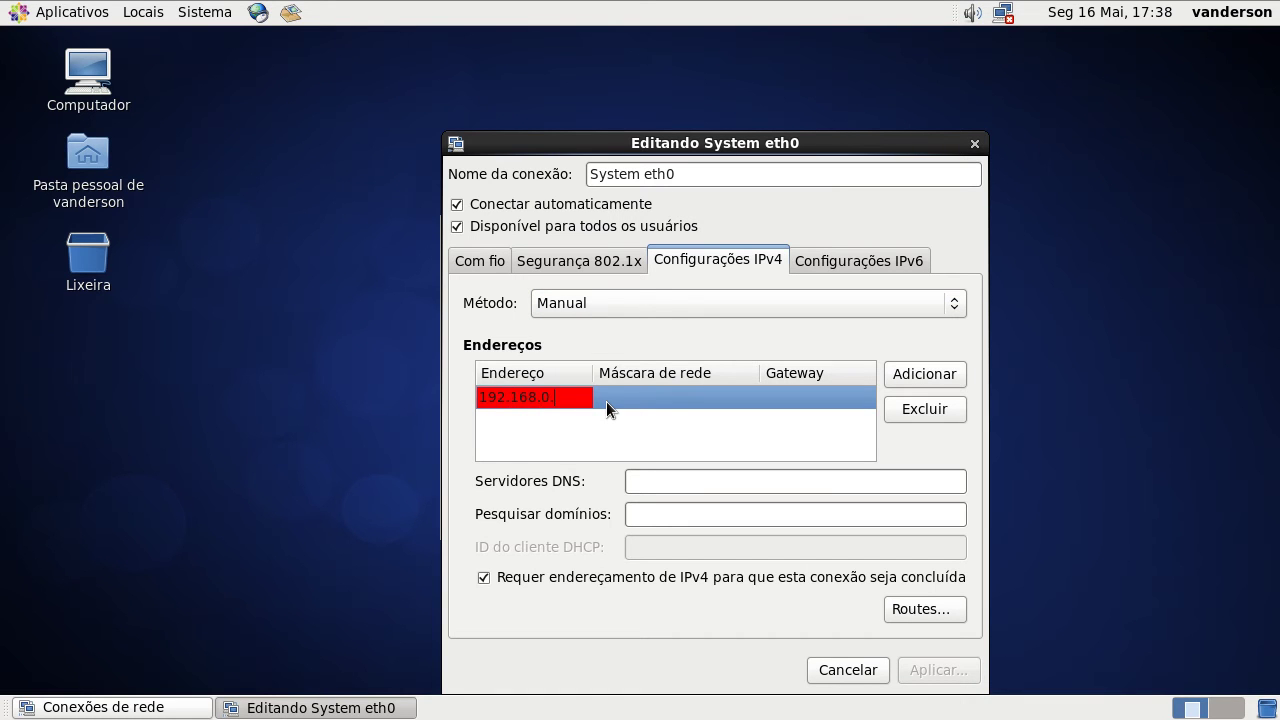
{"action": "type", "text": "25"}
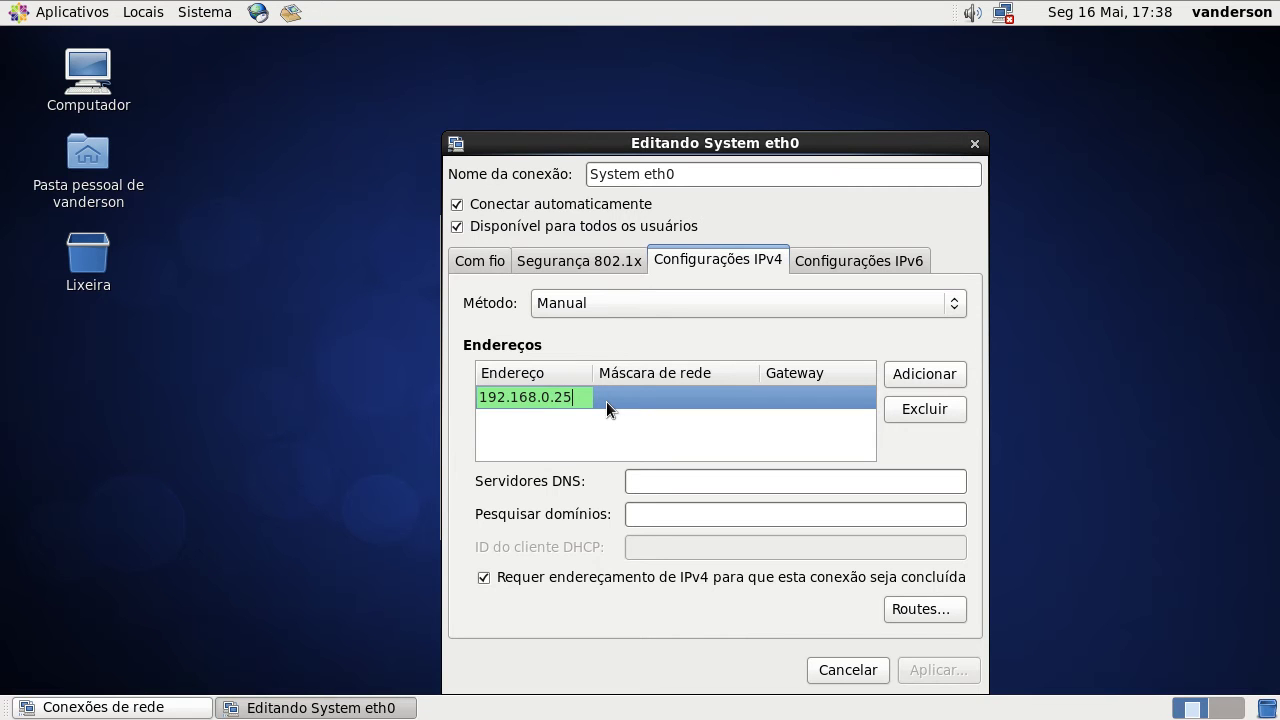
{"action": "key", "text": "Tab"}
{"action": "type", "text": "24"}
{"action": "key", "text": "Tab"}
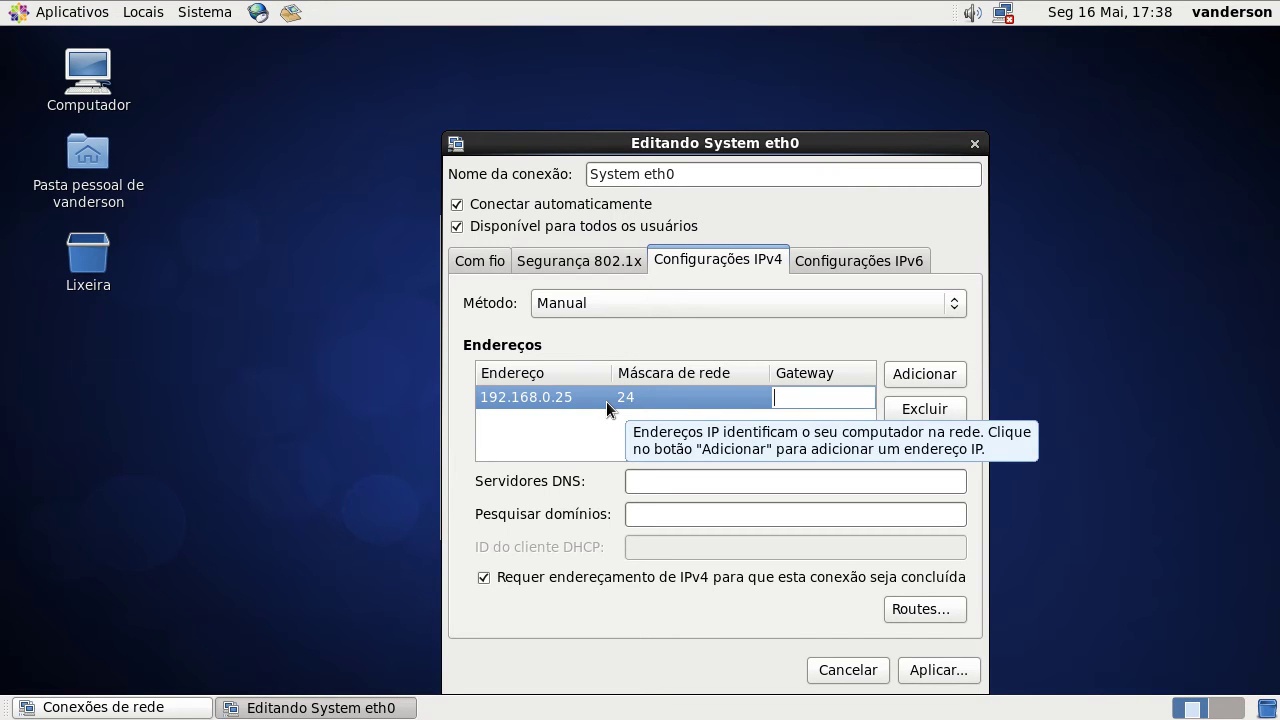
{"action": "type", "text": "192.168.0."}
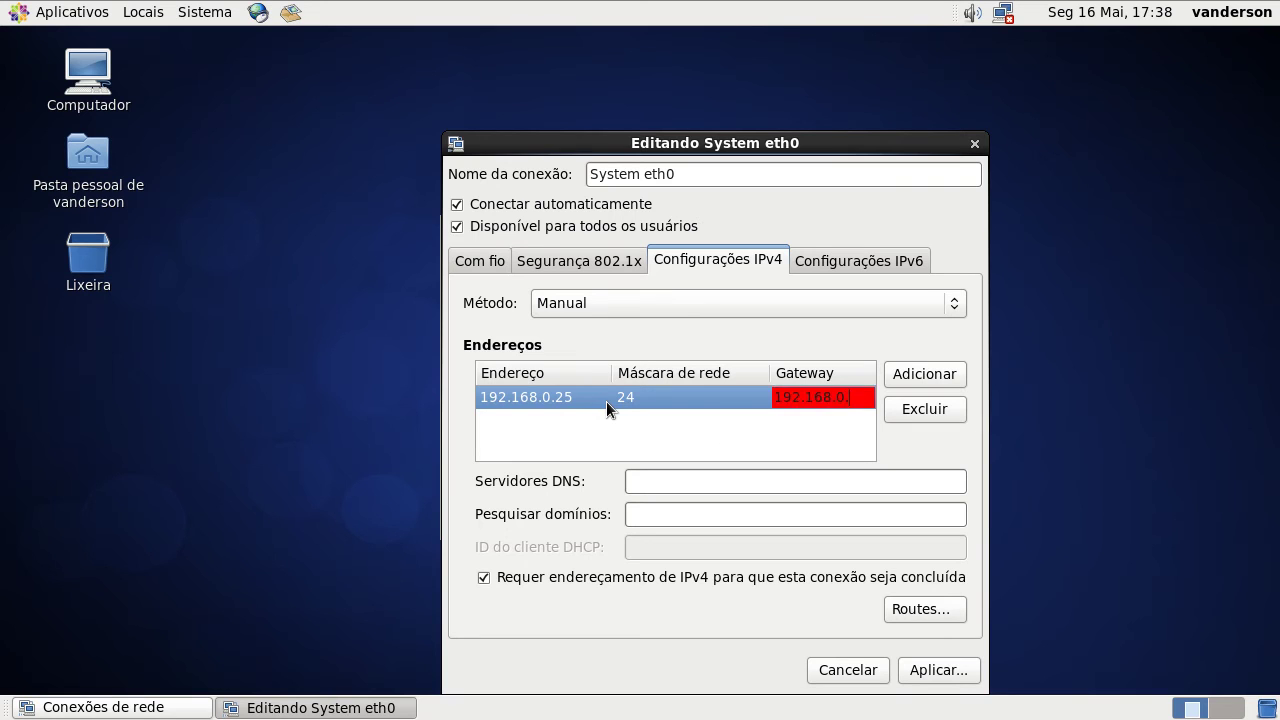
{"action": "type", "text": "1"}
{"action": "key", "text": "Tab"}
{"action": "left_click", "coordinate": [659, 484]}
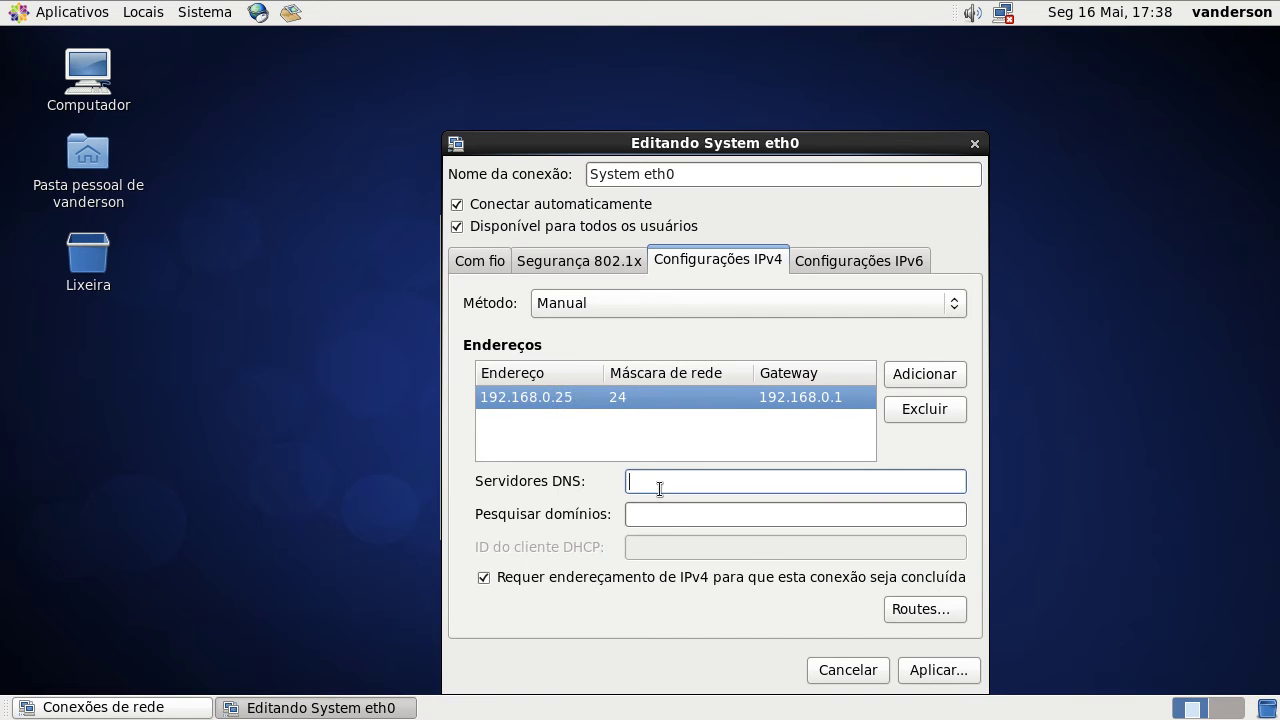
{"action": "type", "text": "8.8.8.8"}
{"action": "left_click", "coordinate": [895, 263]}
{"action": "left_click", "coordinate": [717, 303]}
{"action": "left_click", "coordinate": [717, 300]}
{"action": "left_click", "coordinate": [606, 265]}
{"action": "left_click", "coordinate": [480, 261]}
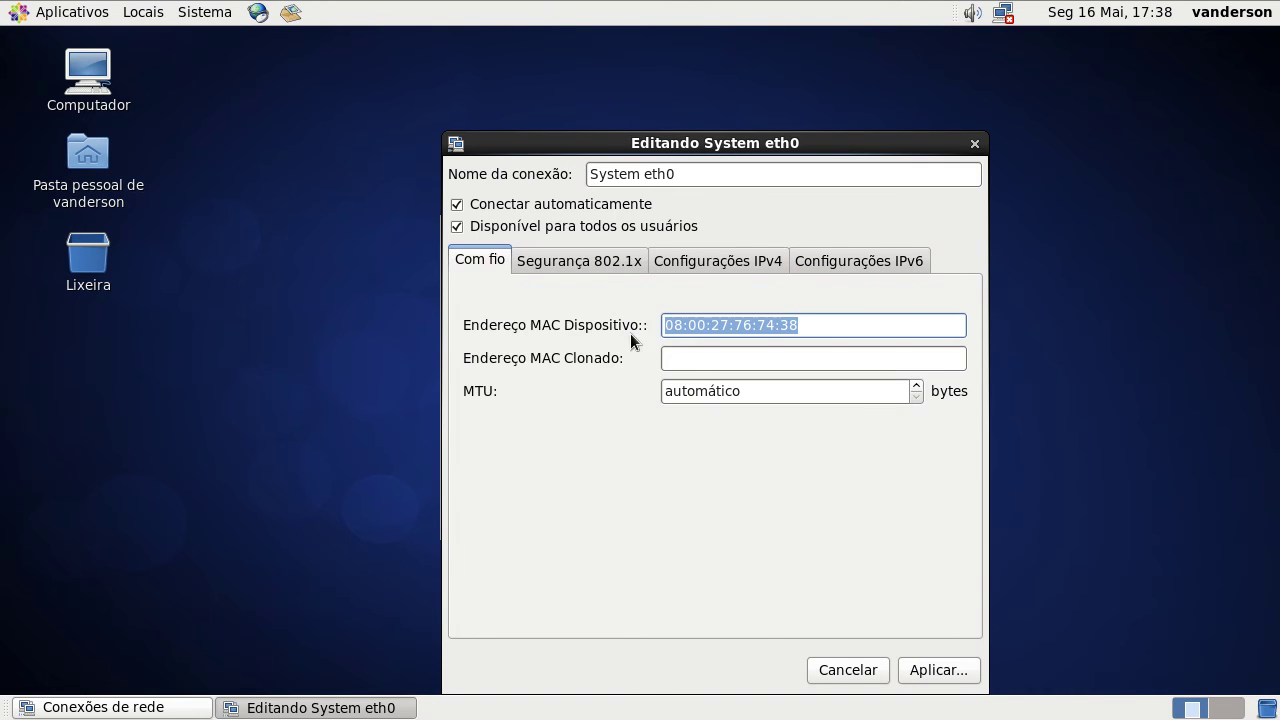
Step: Apply the System eth0 connection changes and authenticate with the root password
{"action": "left_click", "coordinate": [911, 662]}
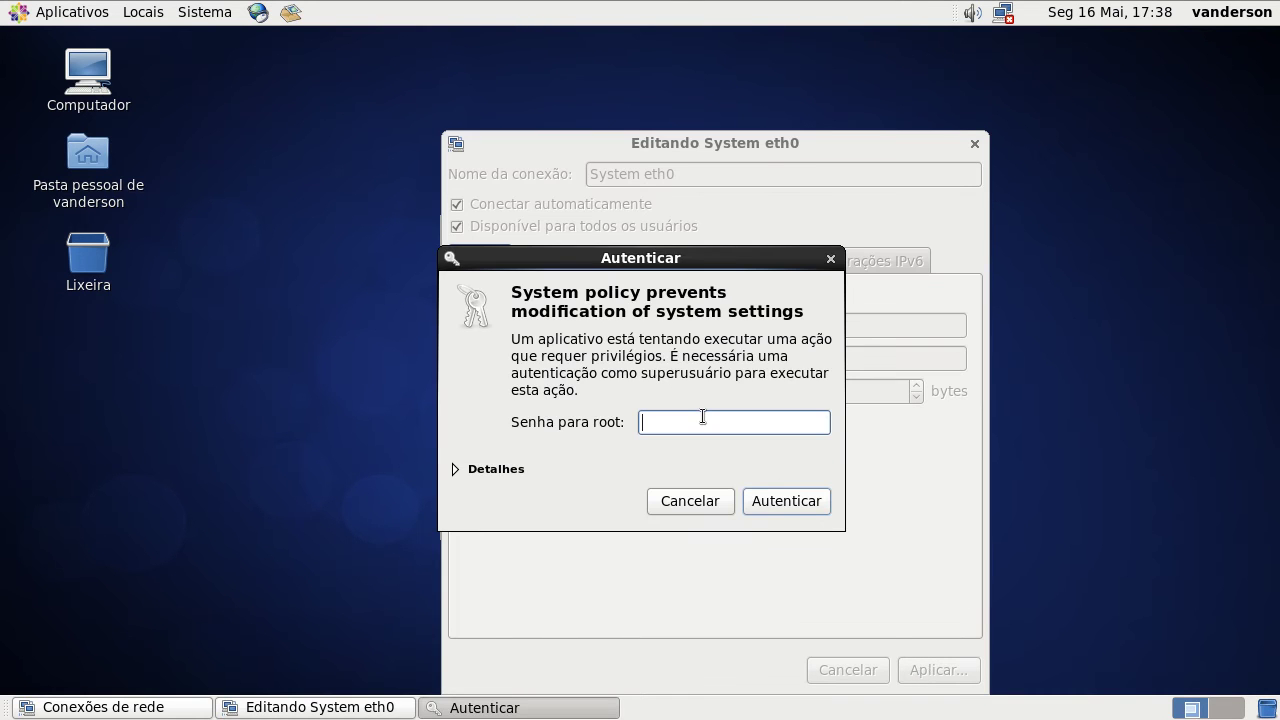
{"action": "type", "text": "********"}
{"action": "left_click", "coordinate": [779, 509]}
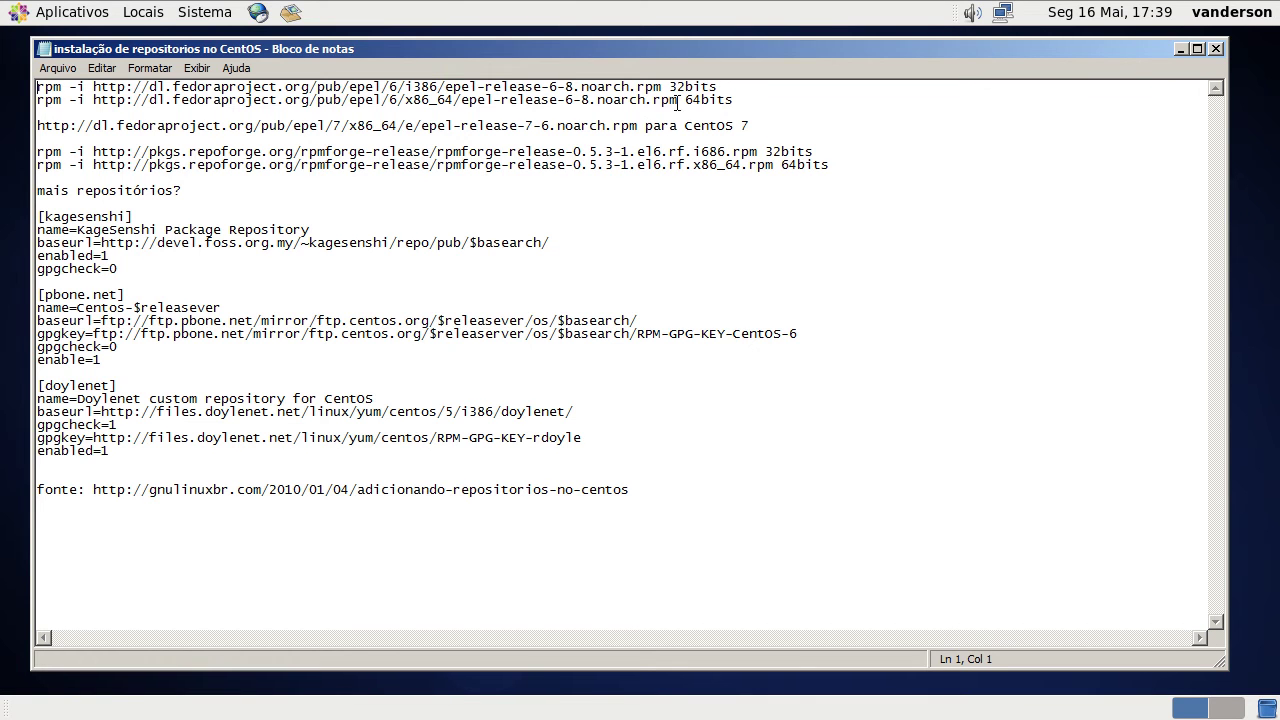
Step: Open a terminal and switch to the superuser with su, entering the root password
{"action": "left_click", "coordinate": [88, 14]}
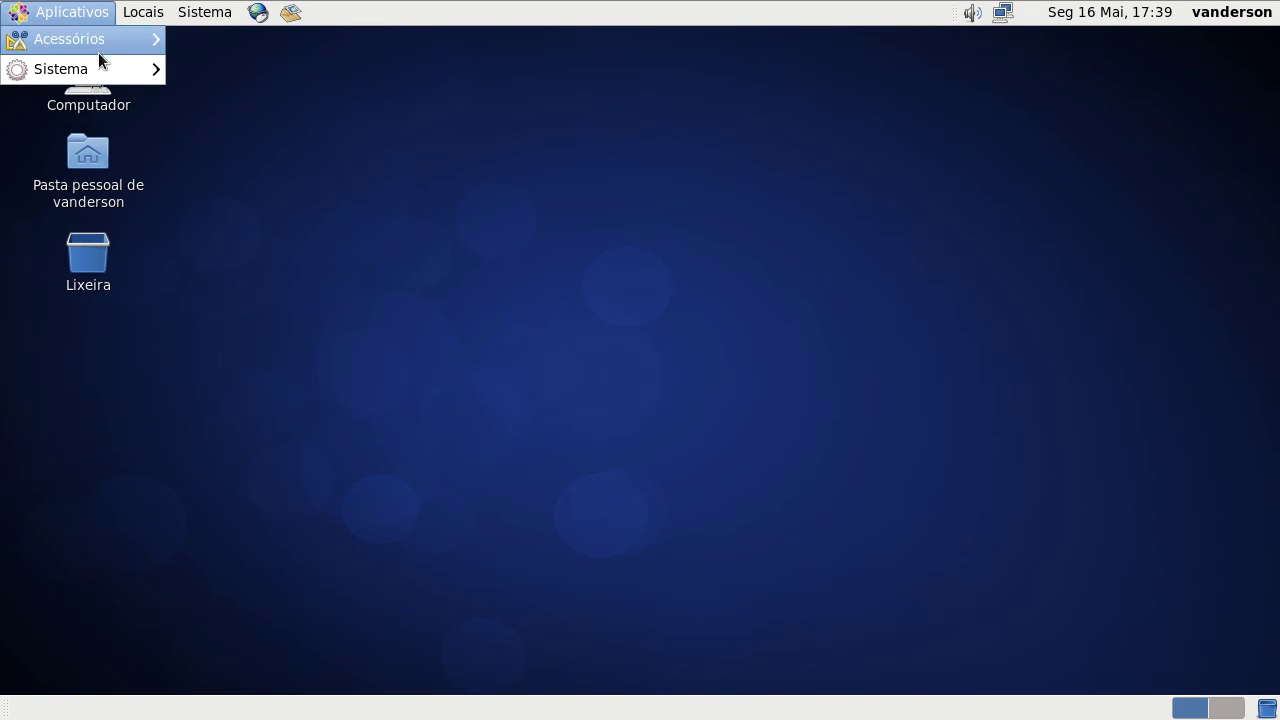
{"action": "mouse_move", "coordinate": [100, 69]}
{"action": "left_click", "coordinate": [227, 93]}
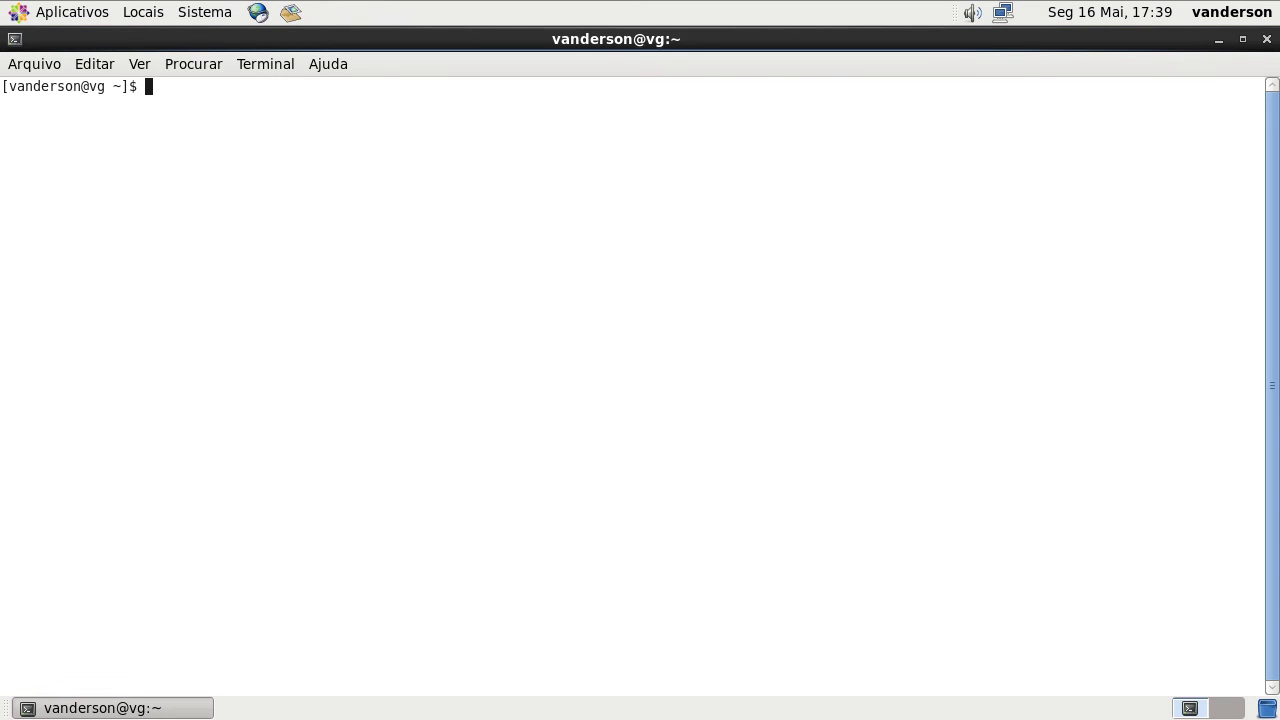
{"action": "type", "text": "su"}
{"action": "key", "text": "Return"}
{"action": "key", "text": "Return"}
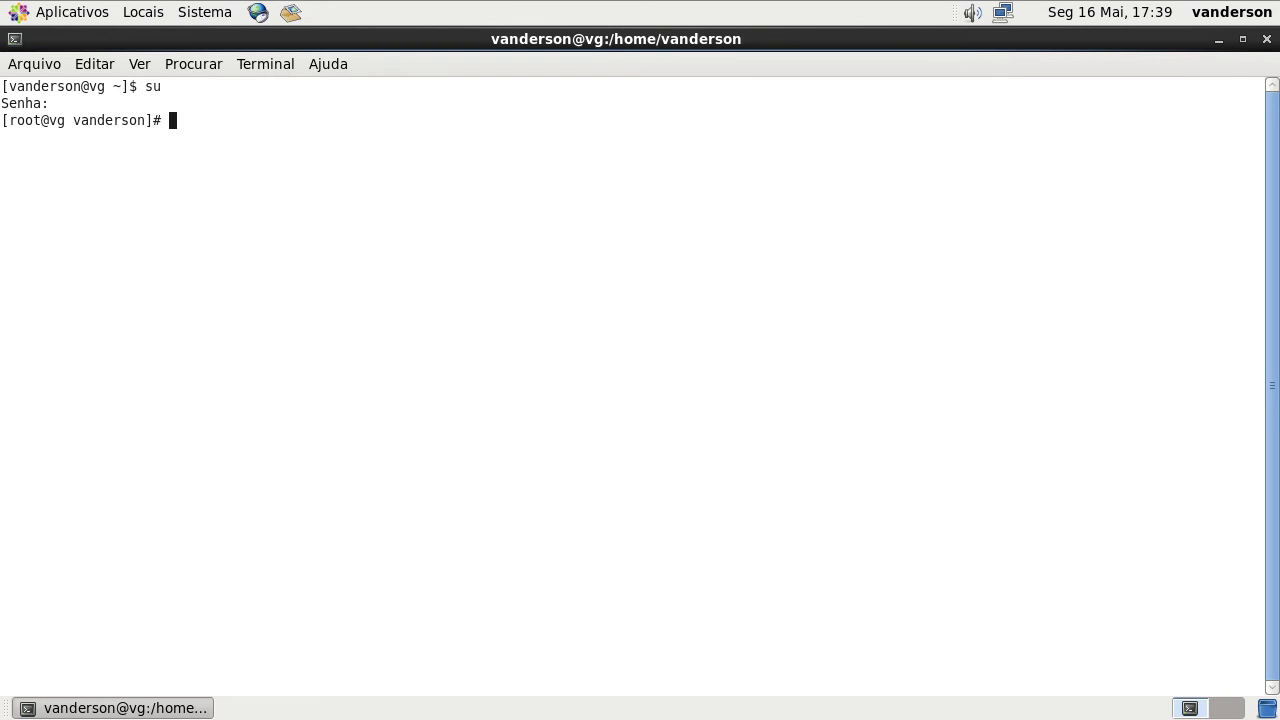
Step: Copy the 64-bit epel-release-6-8 rpm install command from the CentOS repository notes and return to the terminal
{"action": "key", "text": "alt+Tab"}
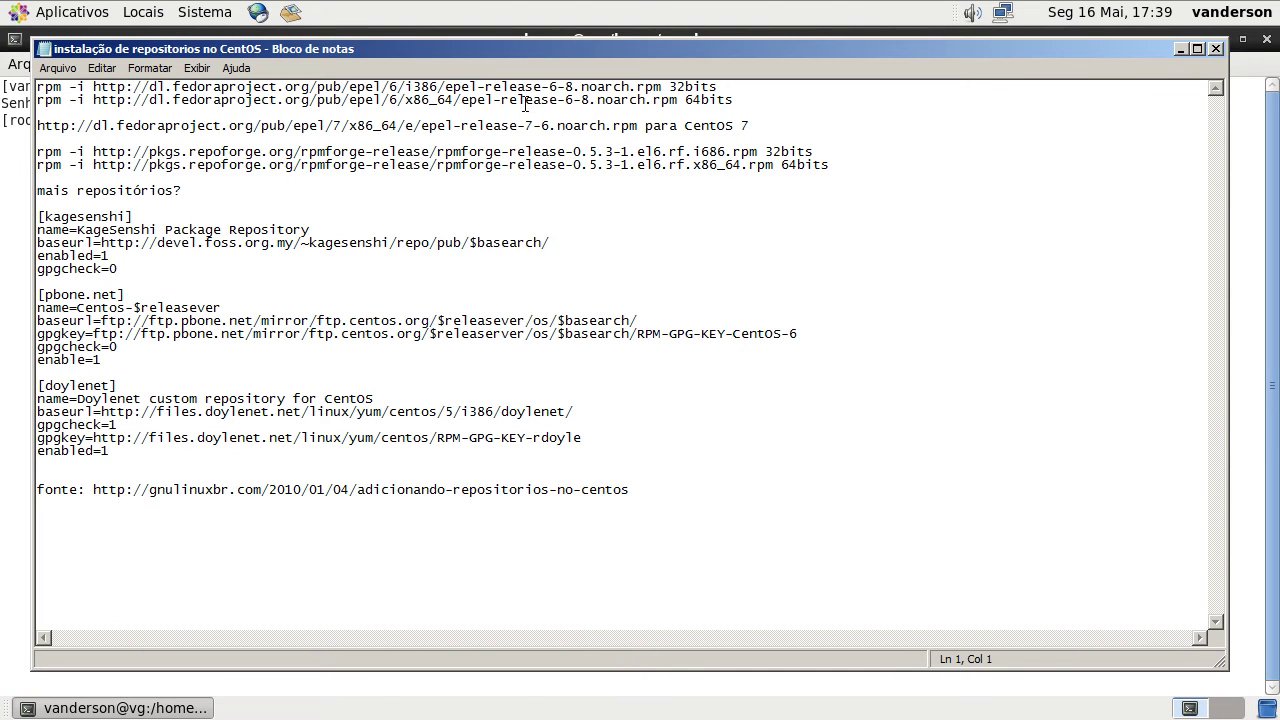
{"action": "left_click_drag", "start_coordinate": [678, 100], "coordinate": [37, 100]}
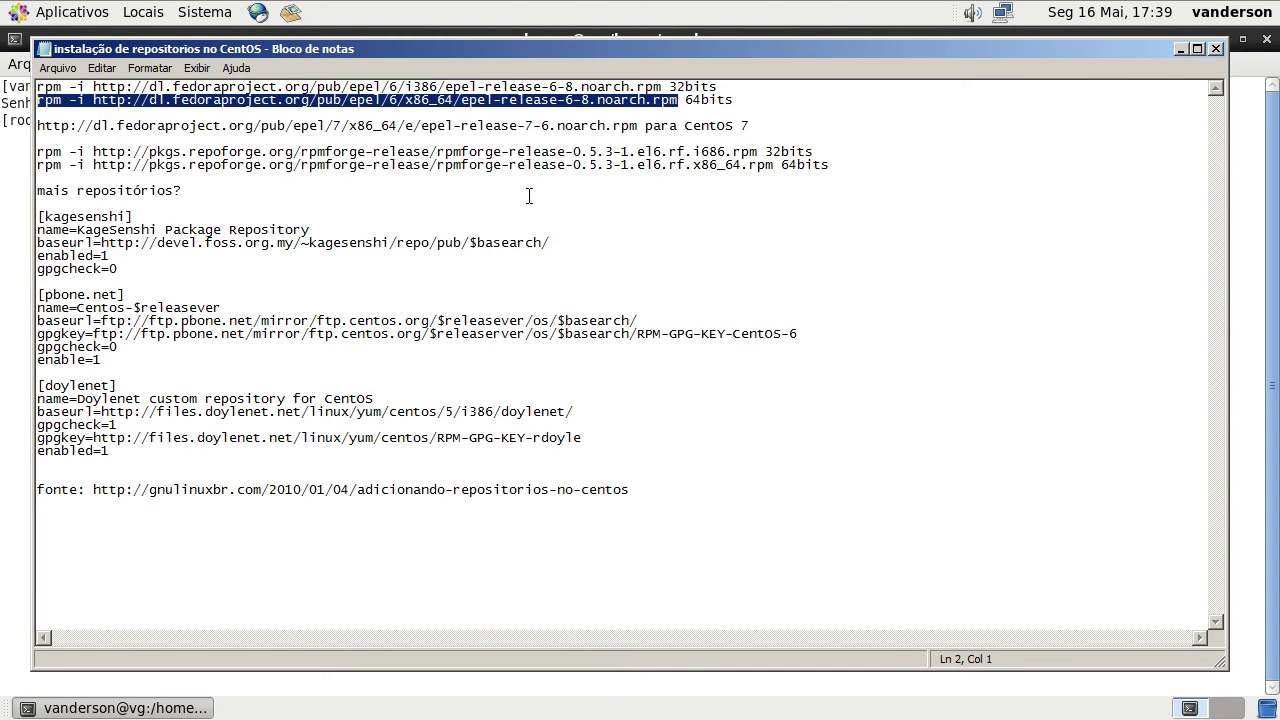
{"action": "left_click", "coordinate": [4, 273]}
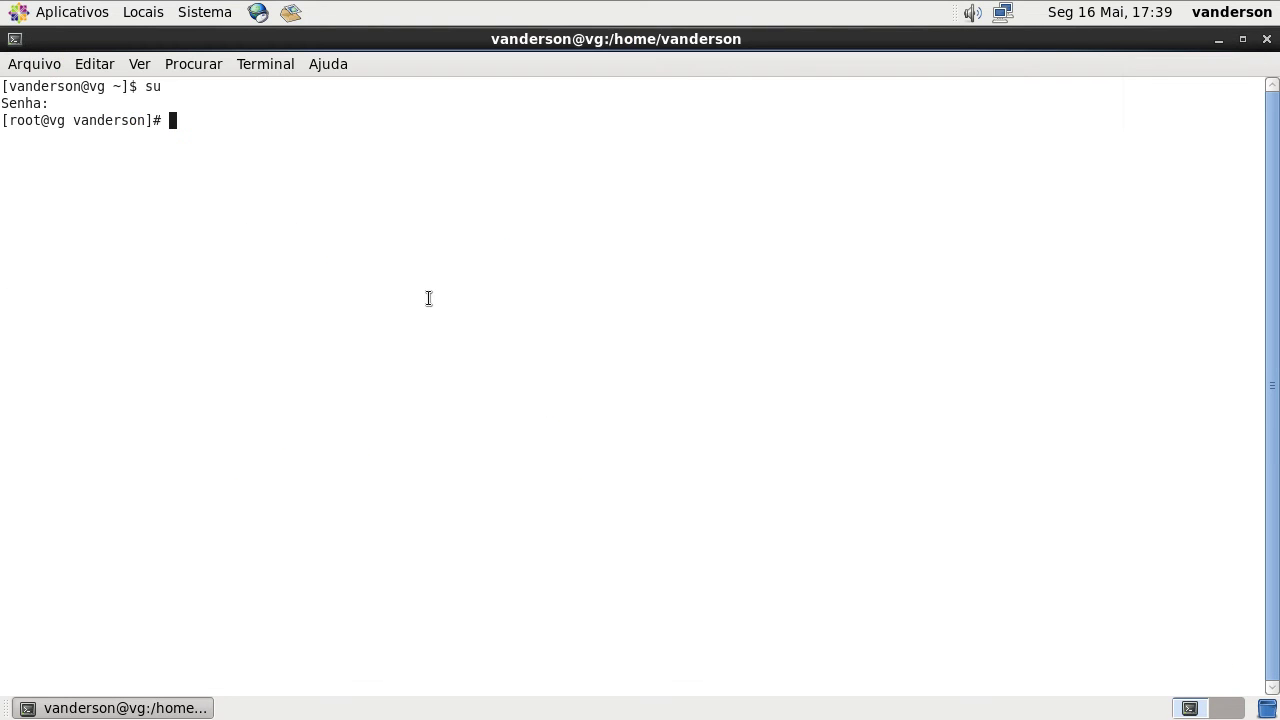
Step: Run uname -a and examine the system architecture in its output
{"action": "type", "text": "uname -a"}
{"action": "key", "text": "Return"}
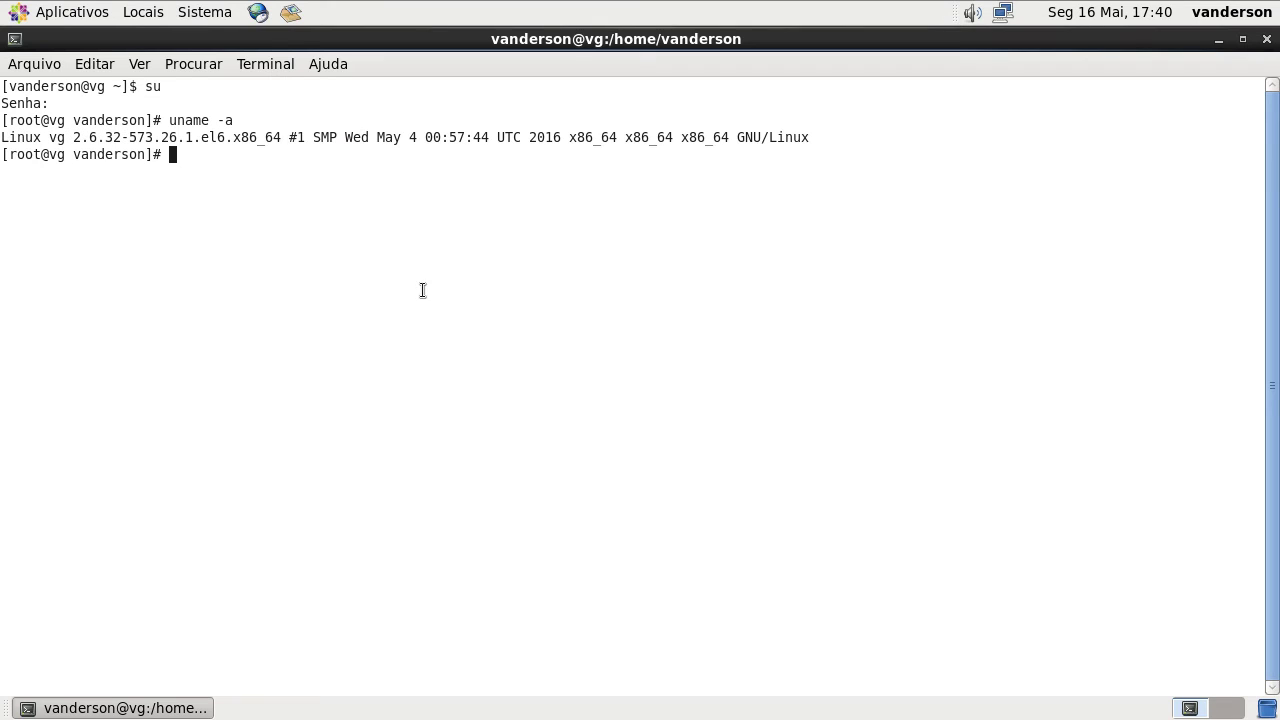
{"action": "left_click_drag", "start_coordinate": [568, 137], "coordinate": [738, 141]}
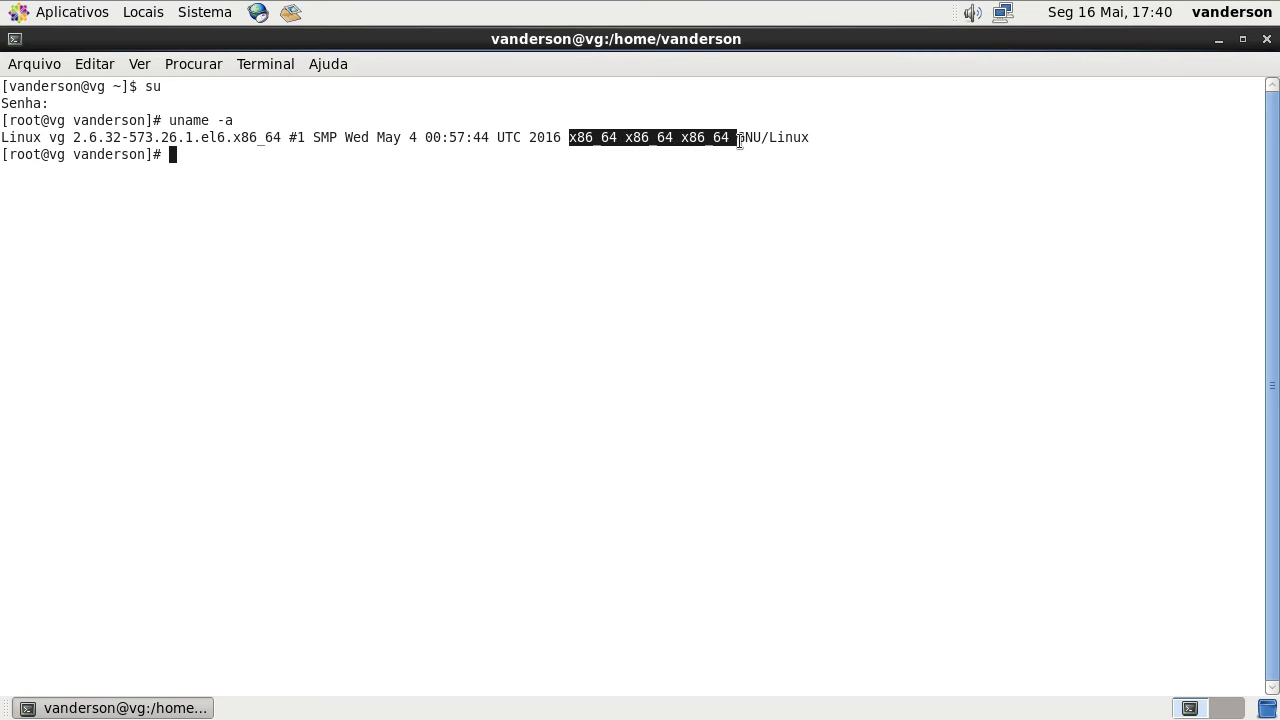
{"action": "left_click", "coordinate": [538, 284]}
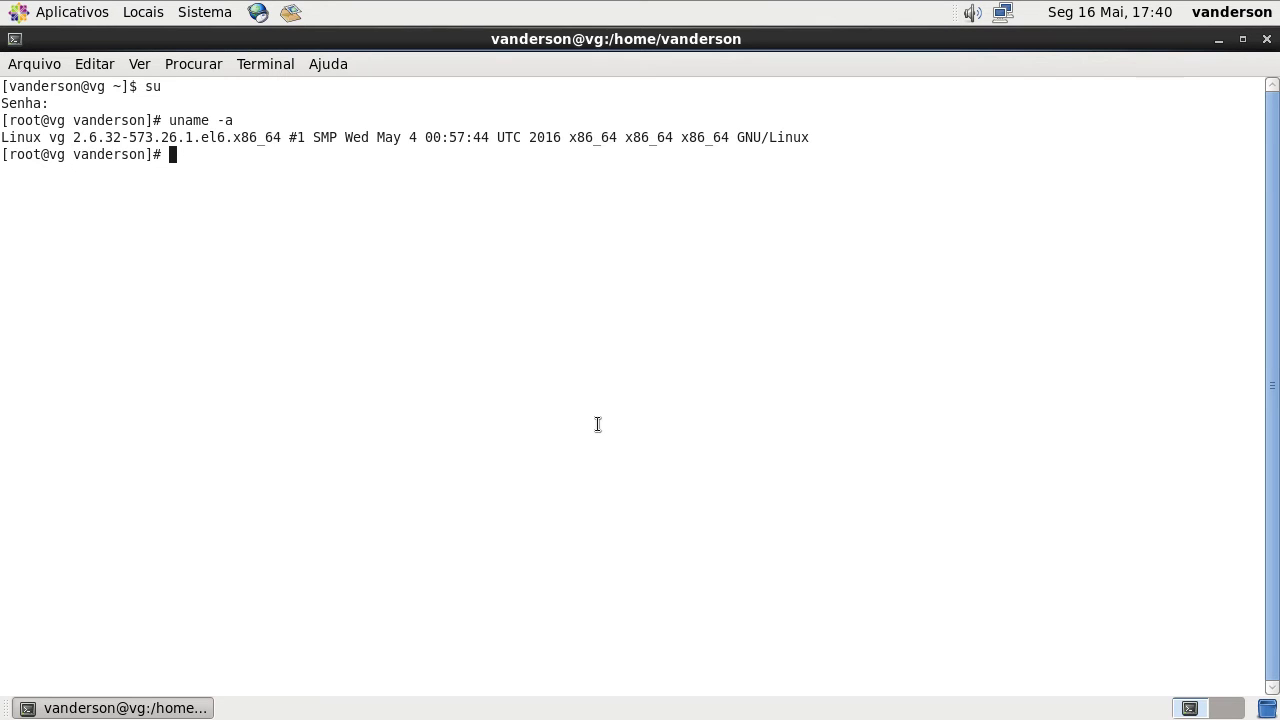
Step: Install the EPEL repository by running the copied rpm -i command for epel-release-6-8.noarch.rpm
{"action": "right_click", "coordinate": [420, 281]}
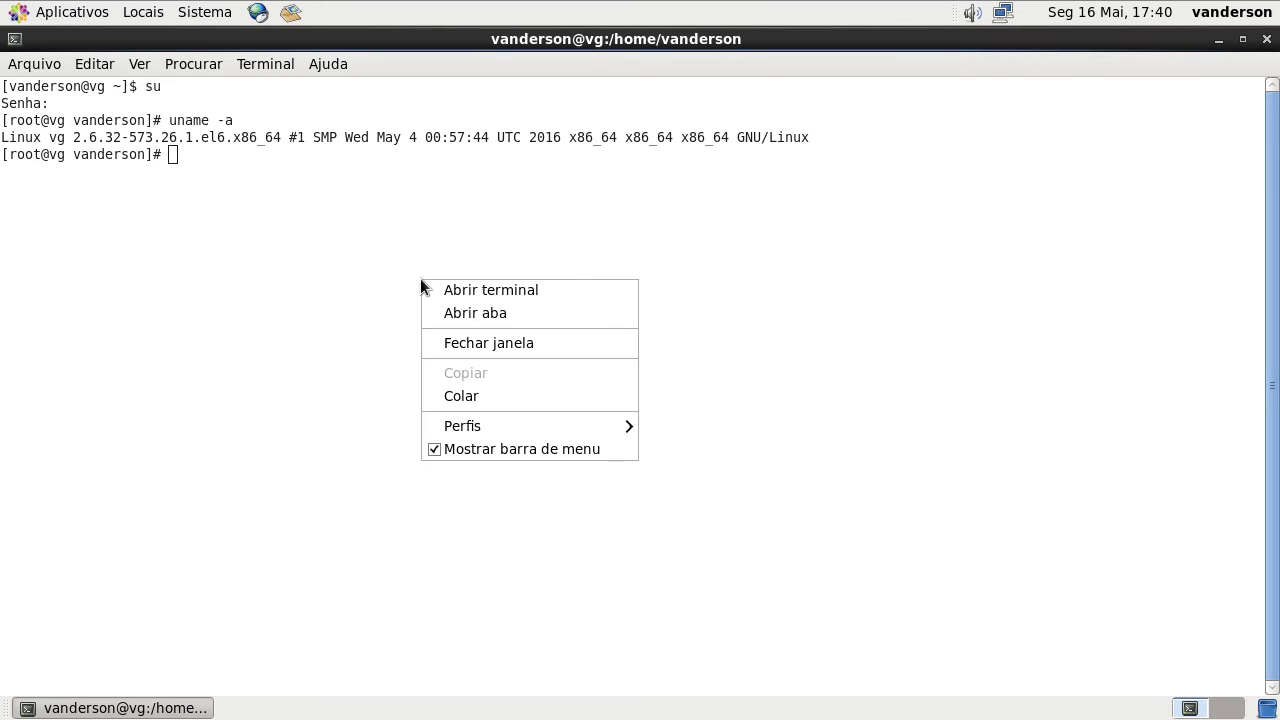
{"action": "left_click", "coordinate": [440, 392]}
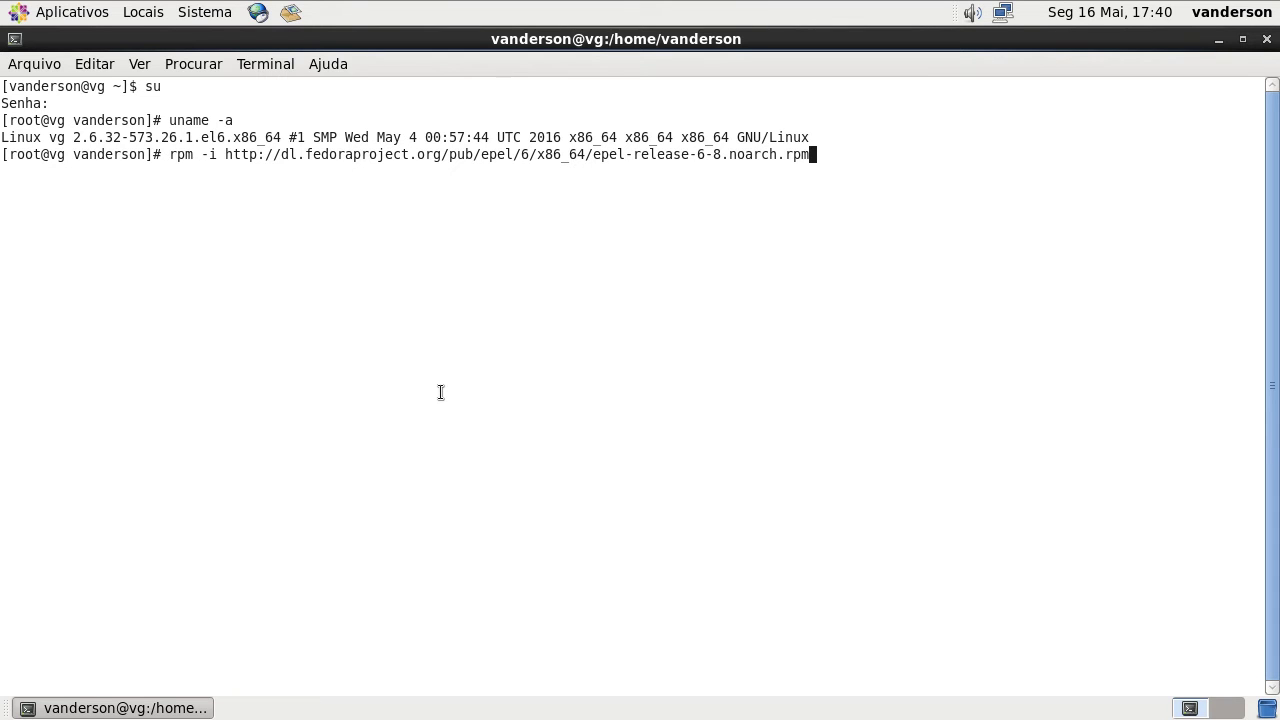
{"action": "key", "text": "Return"}
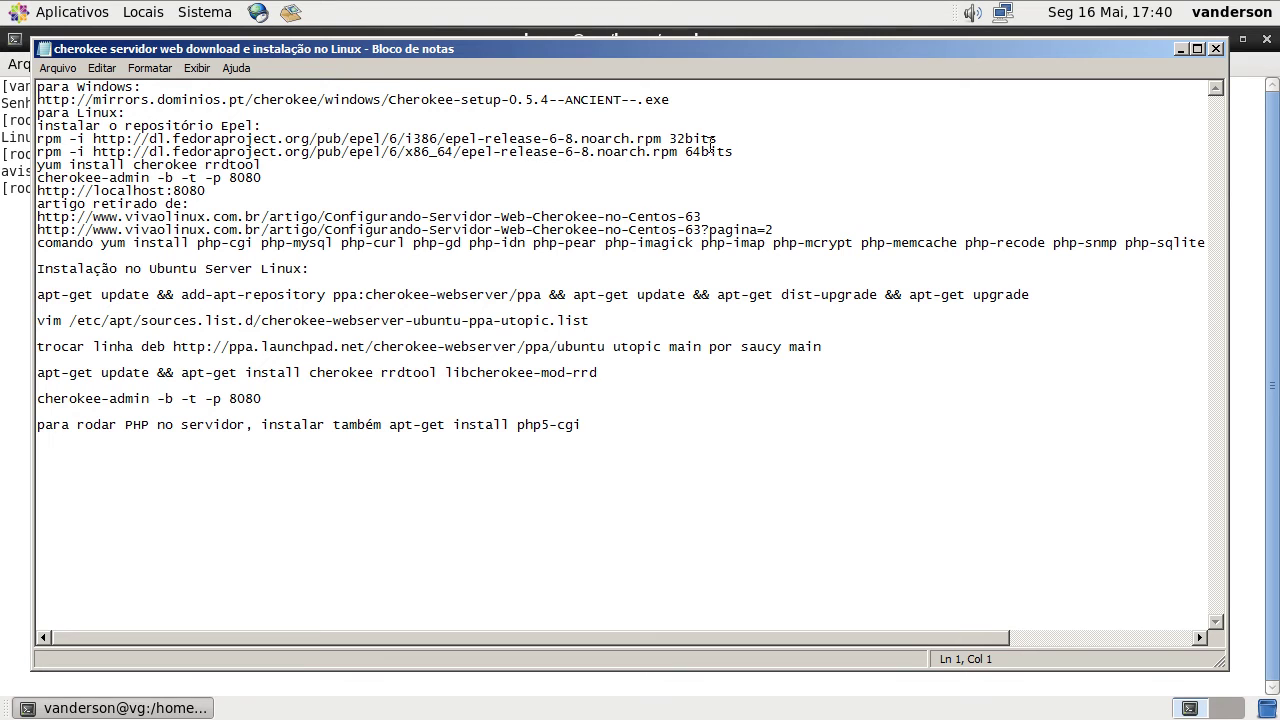
Step: Copy the line "yum install cherokee rrdtool" from the Cherokee notes and run yum update in the terminal
{"action": "left_click_drag", "start_coordinate": [38, 165], "coordinate": [38, 178]}
{"action": "key", "text": "ctrl+c"}
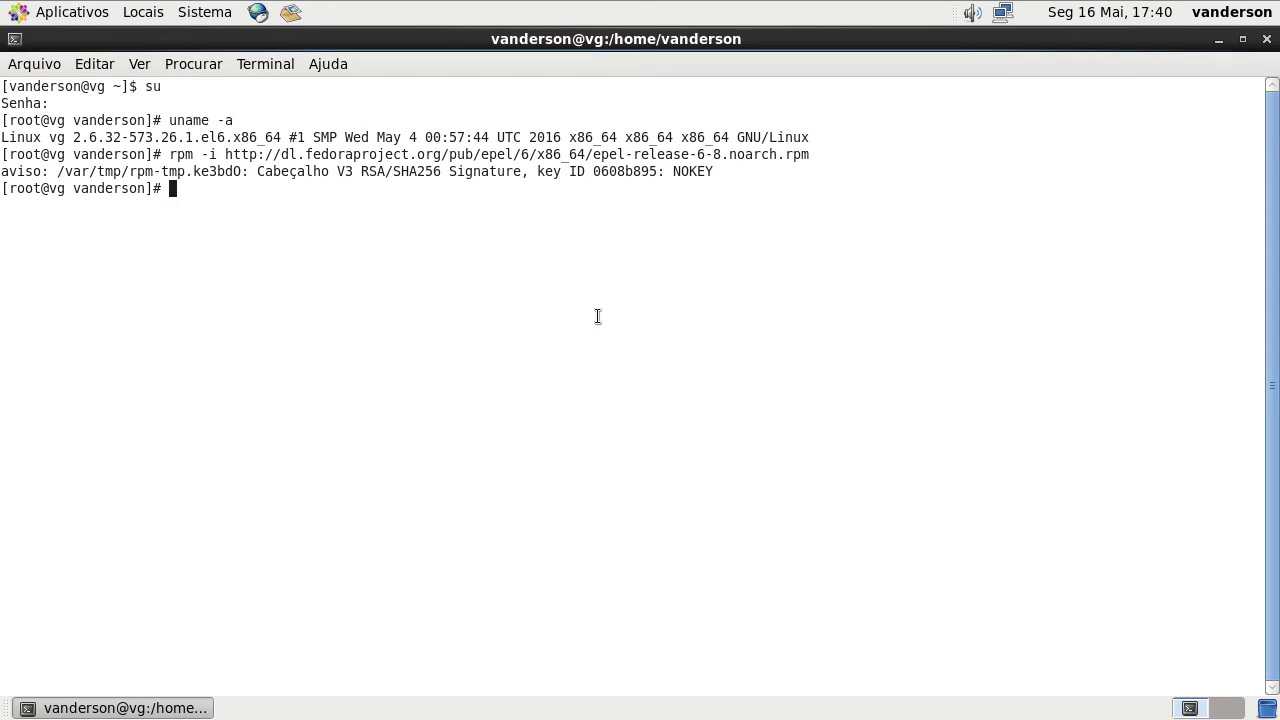
{"action": "type", "text": "yum update"}
{"action": "key", "text": "Return"}
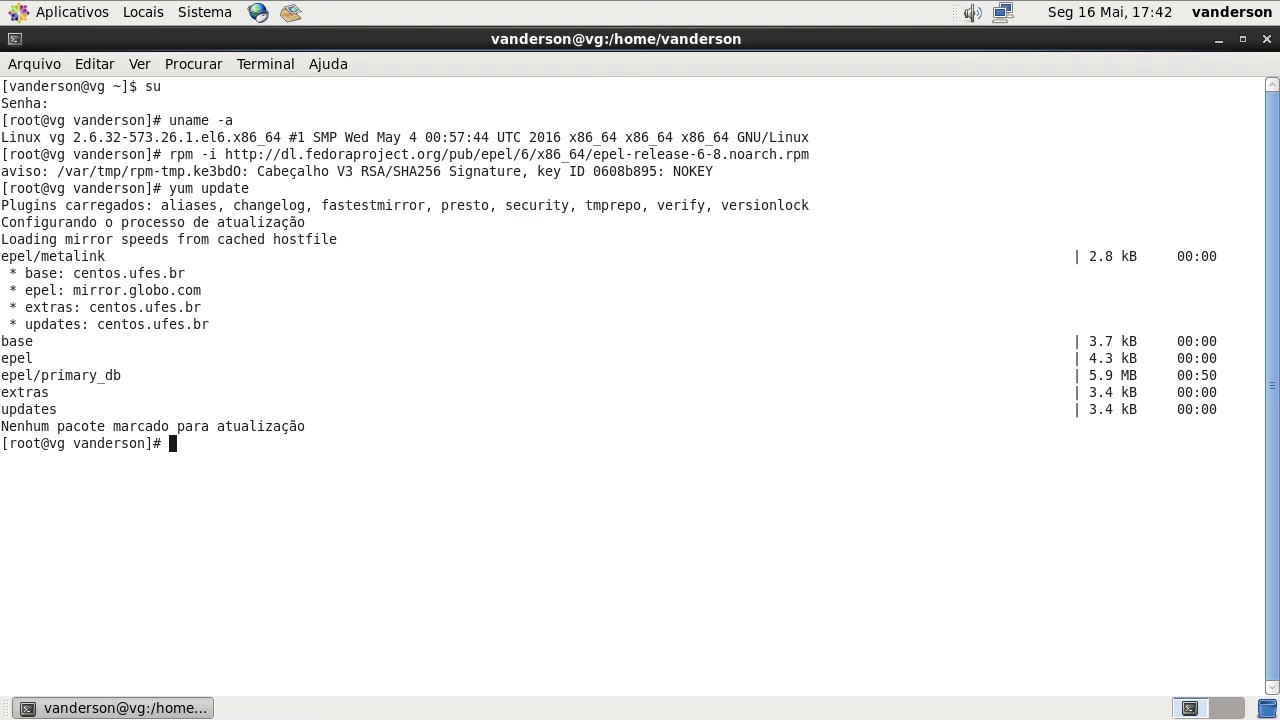
Step: Run the combined command "yum update && yum install cherokee rrdtool", reusing the copied install line
{"action": "key", "text": "Up"}
{"action": "type", "text": "&&"}
{"action": "right_click", "coordinate": [594, 316]}
{"action": "left_click", "coordinate": [604, 428]}
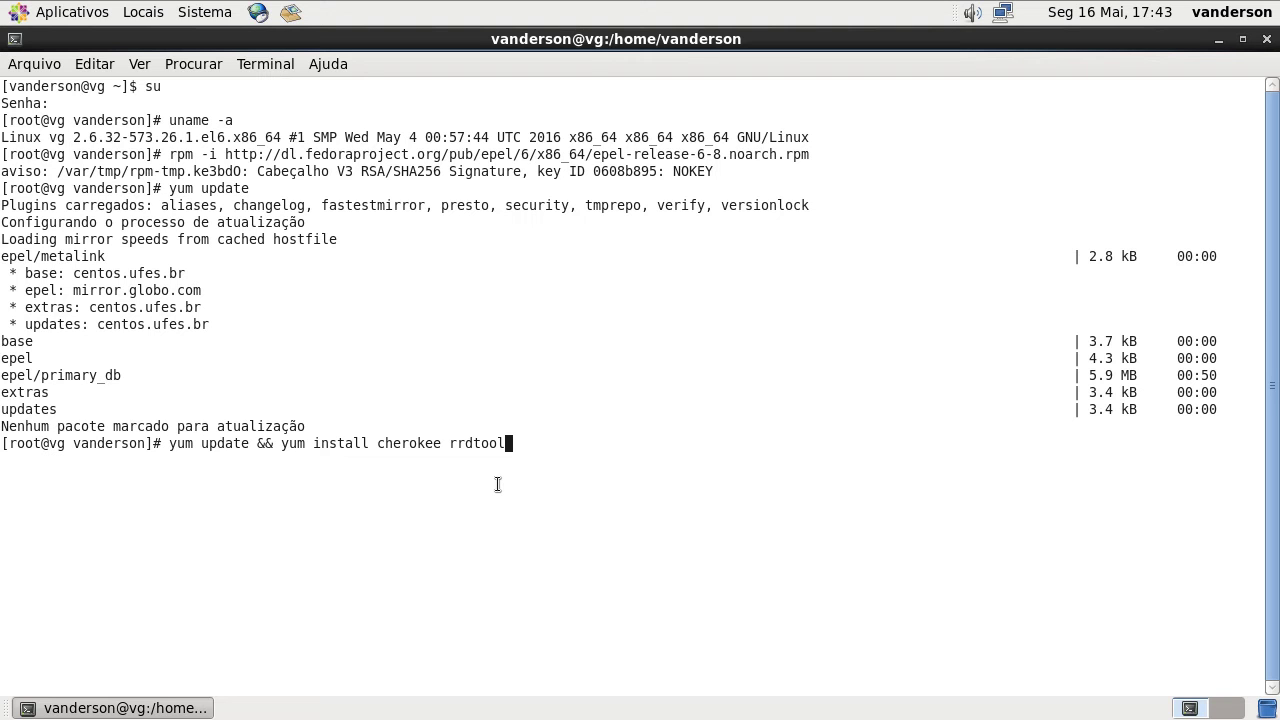
{"action": "key", "text": "Return"}
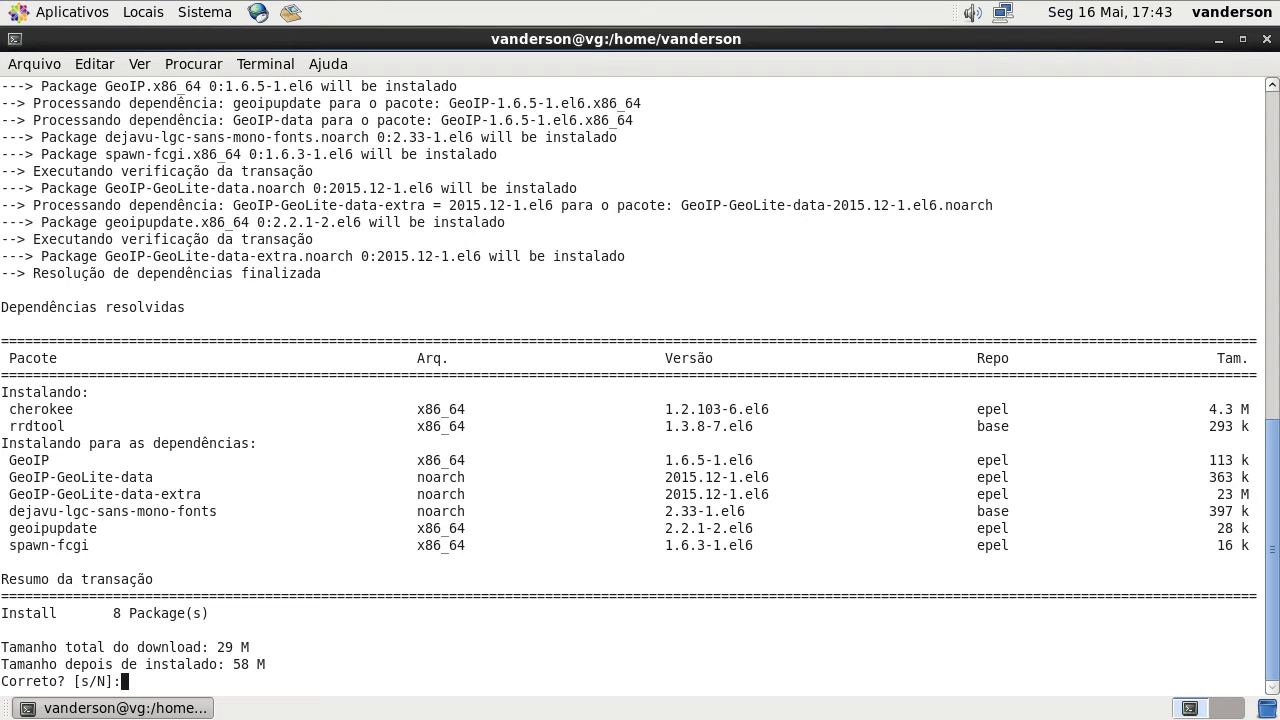
Step: Accept the Cherokee and rrdtool package transaction and the EPEL GPG key import with "s"
{"action": "type", "text": "s"}
{"action": "key", "text": "Return"}
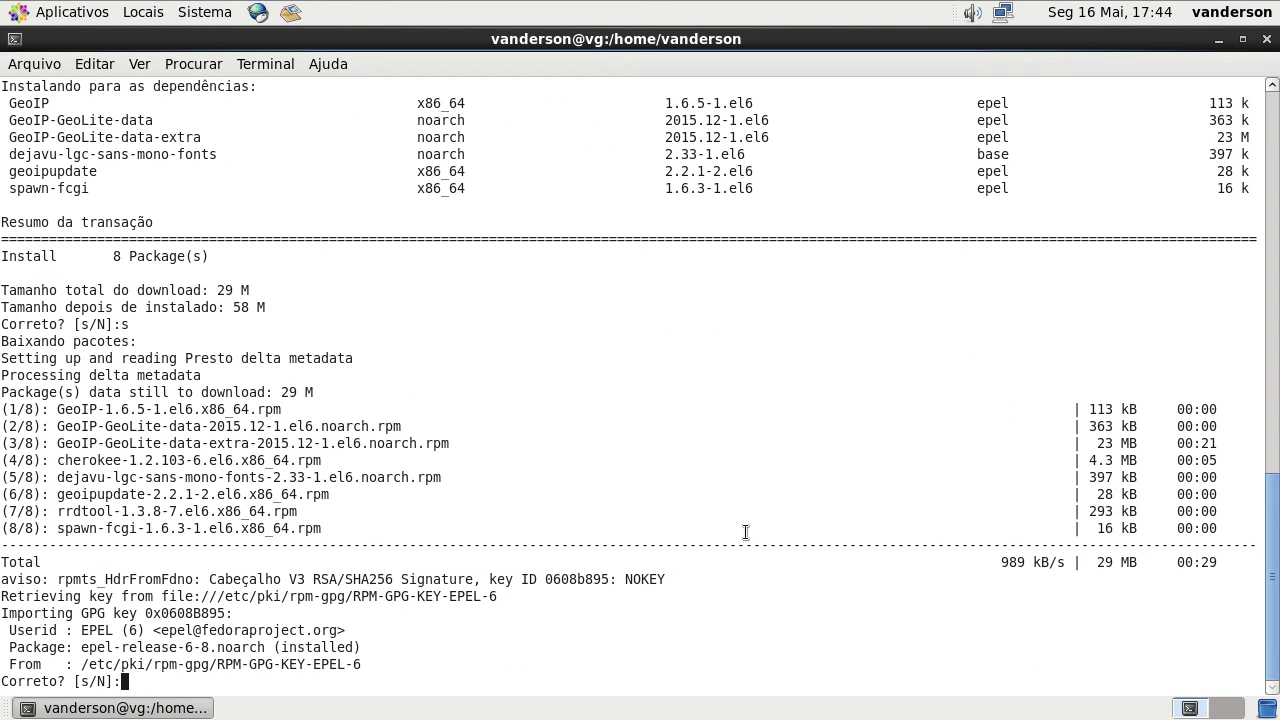
{"action": "type", "text": "s"}
{"action": "key", "text": "Return"}
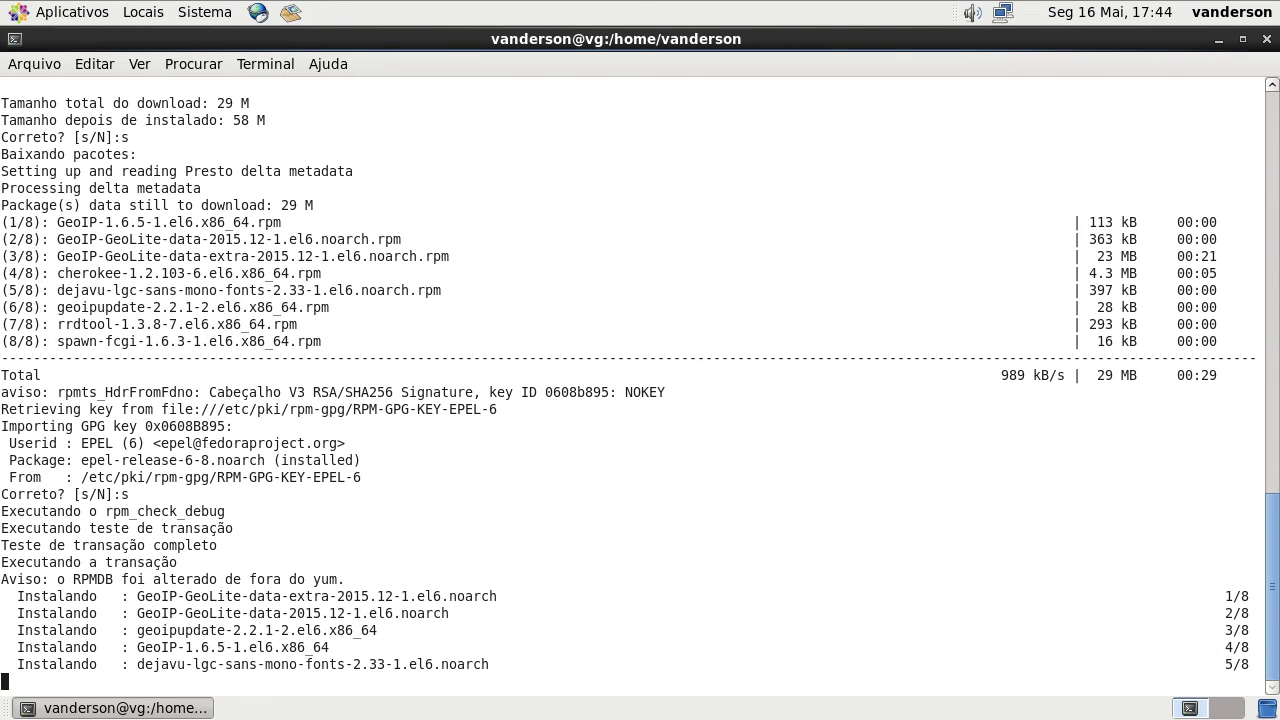
Step: Copy the command "cherokee-admin -b -t -p 8080" from the Cherokee notes and run it in the terminal
{"action": "key", "text": "alt+Tab"}
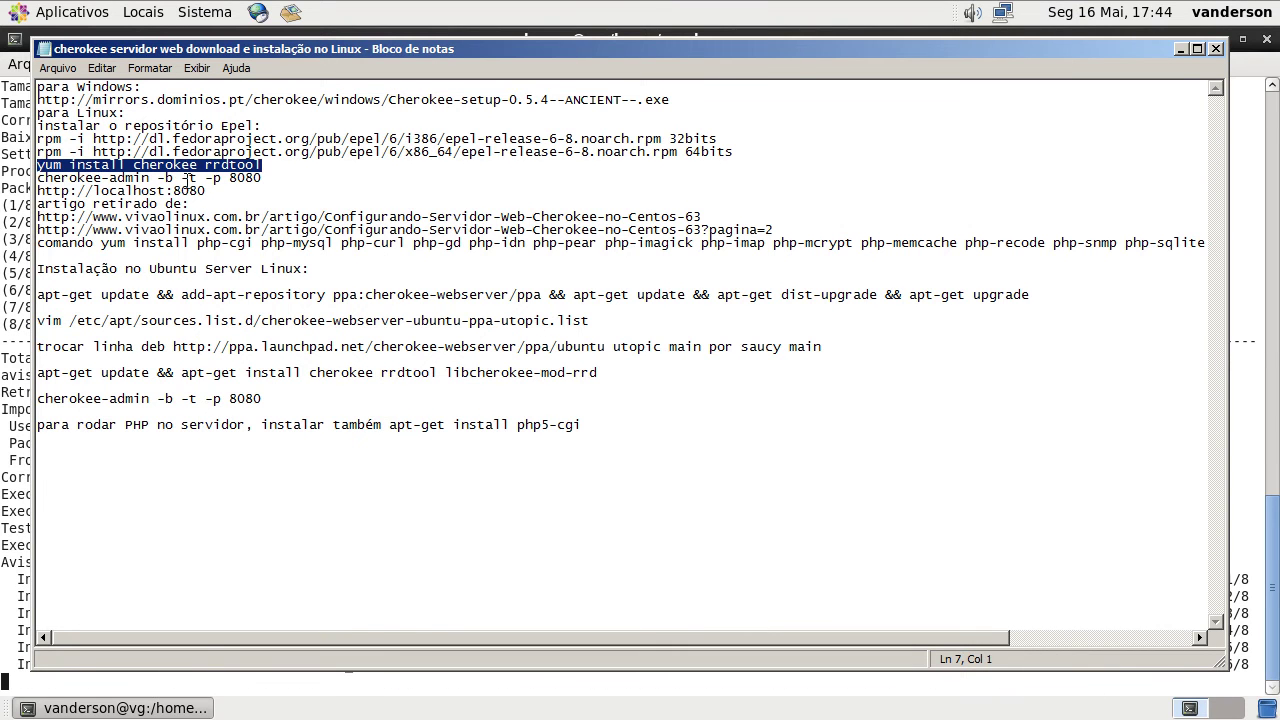
{"action": "left_click_drag", "start_coordinate": [263, 178], "coordinate": [30, 178]}
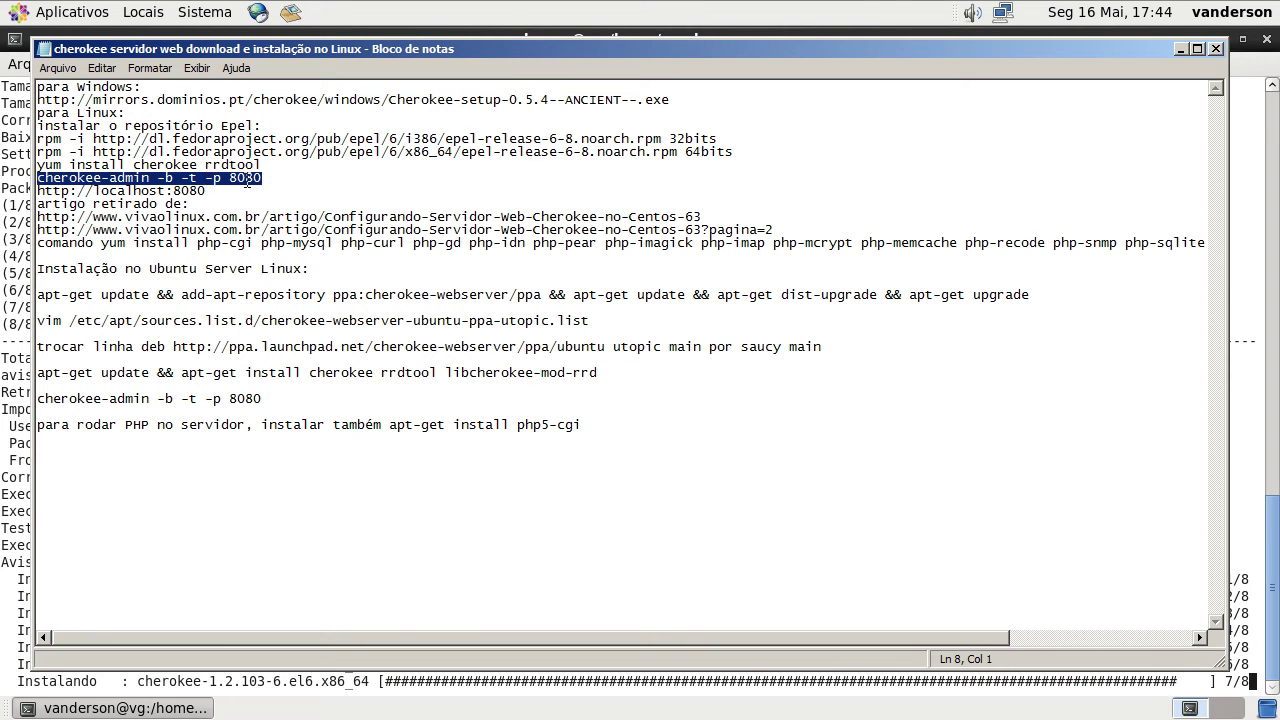
{"action": "right_click", "coordinate": [247, 180]}
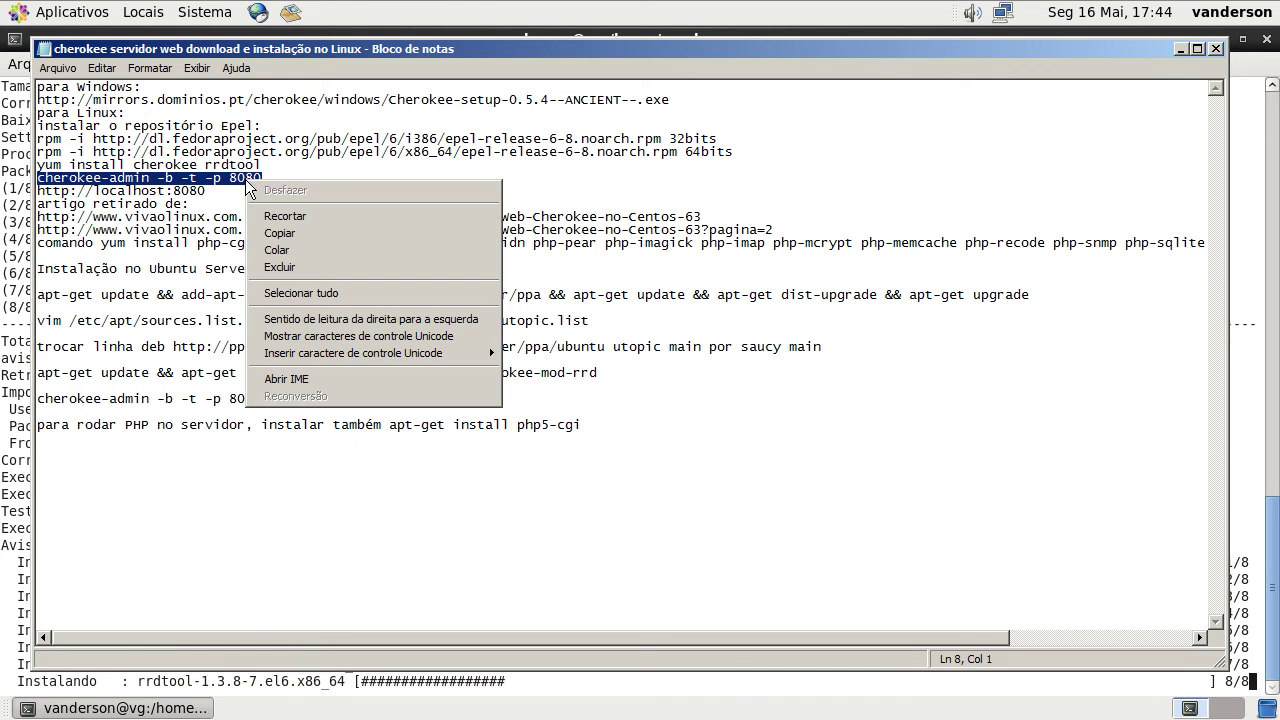
{"action": "left_click", "coordinate": [270, 234]}
{"action": "key", "text": "alt+Tab"}
{"action": "right_click", "coordinate": [430, 398]}
{"action": "left_click", "coordinate": [470, 514]}
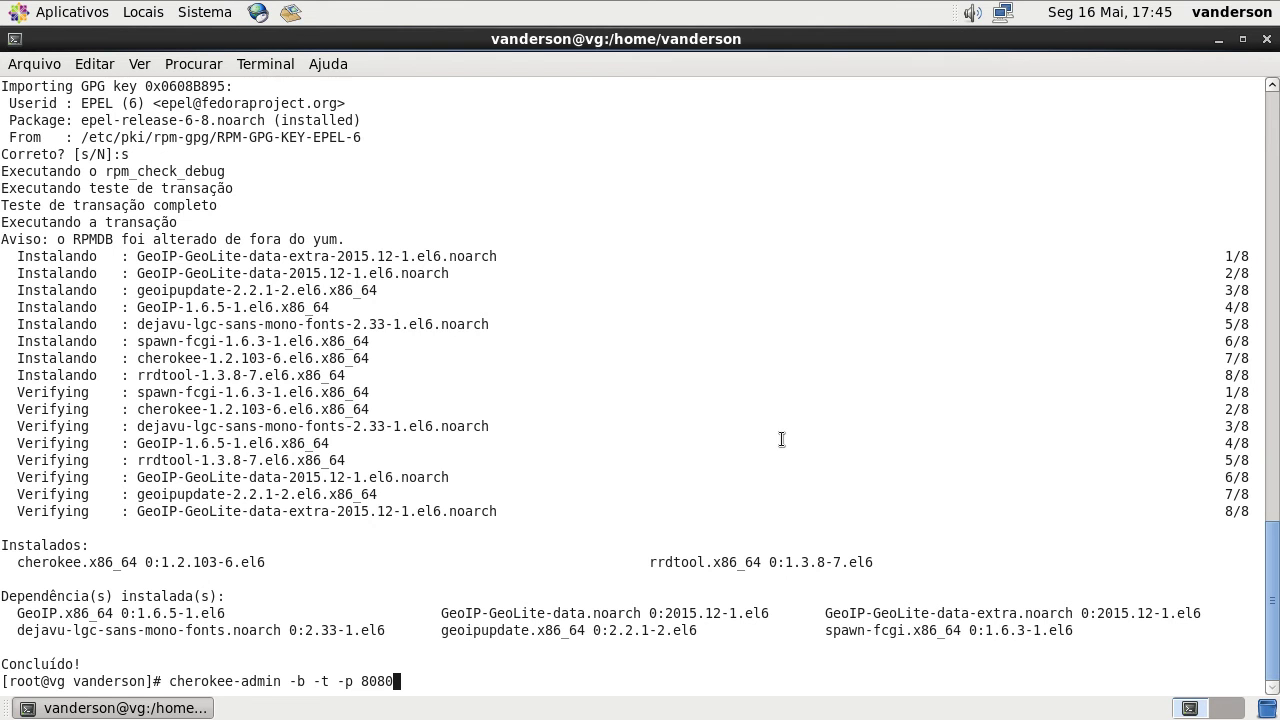
{"action": "key", "text": "Return"}
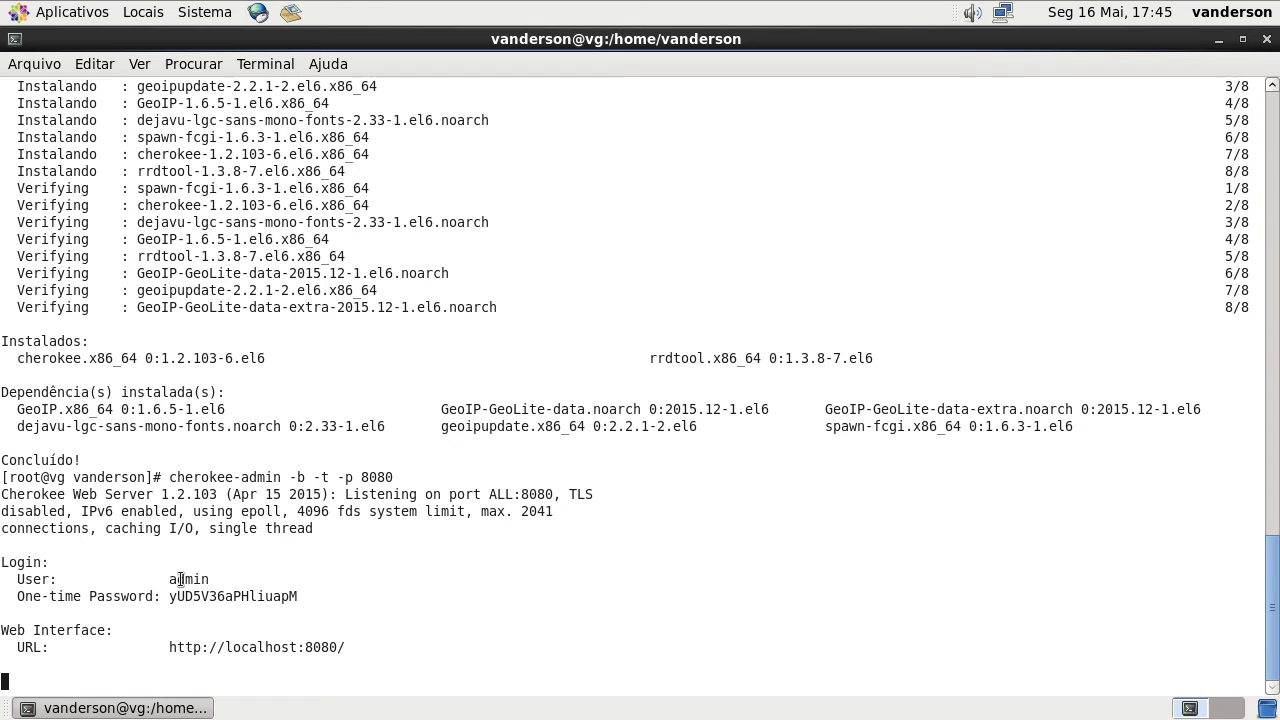
Step: Highlight the administration login details in the terminal, then stop the running cherokee-admin process
{"action": "left_click_drag", "start_coordinate": [169, 579], "coordinate": [298, 597]}
{"action": "left_click", "coordinate": [337, 542]}
{"action": "key", "text": "ctrl+c"}
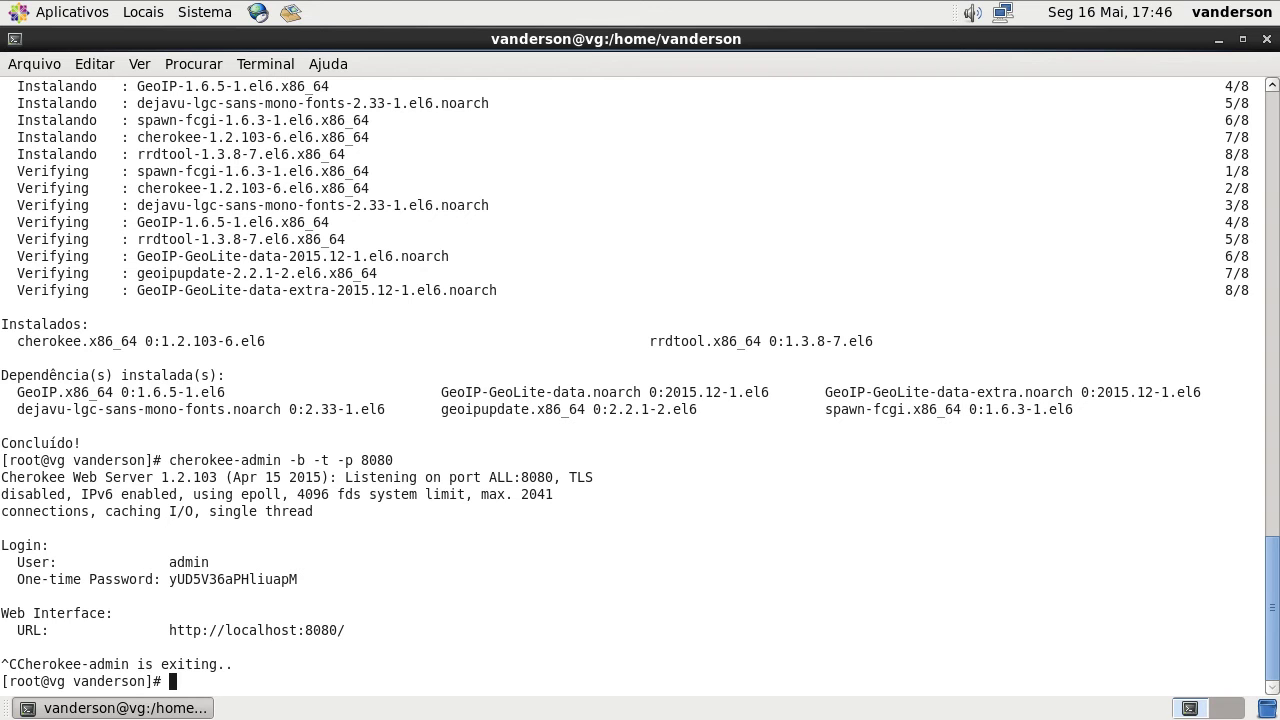
Step: Enable Cherokee at boot with "chkconfig cherokee on" and start it with "service cherokee start"
{"action": "type", "text": "chkconfig cherokee on"}
{"action": "key", "text": "Return"}
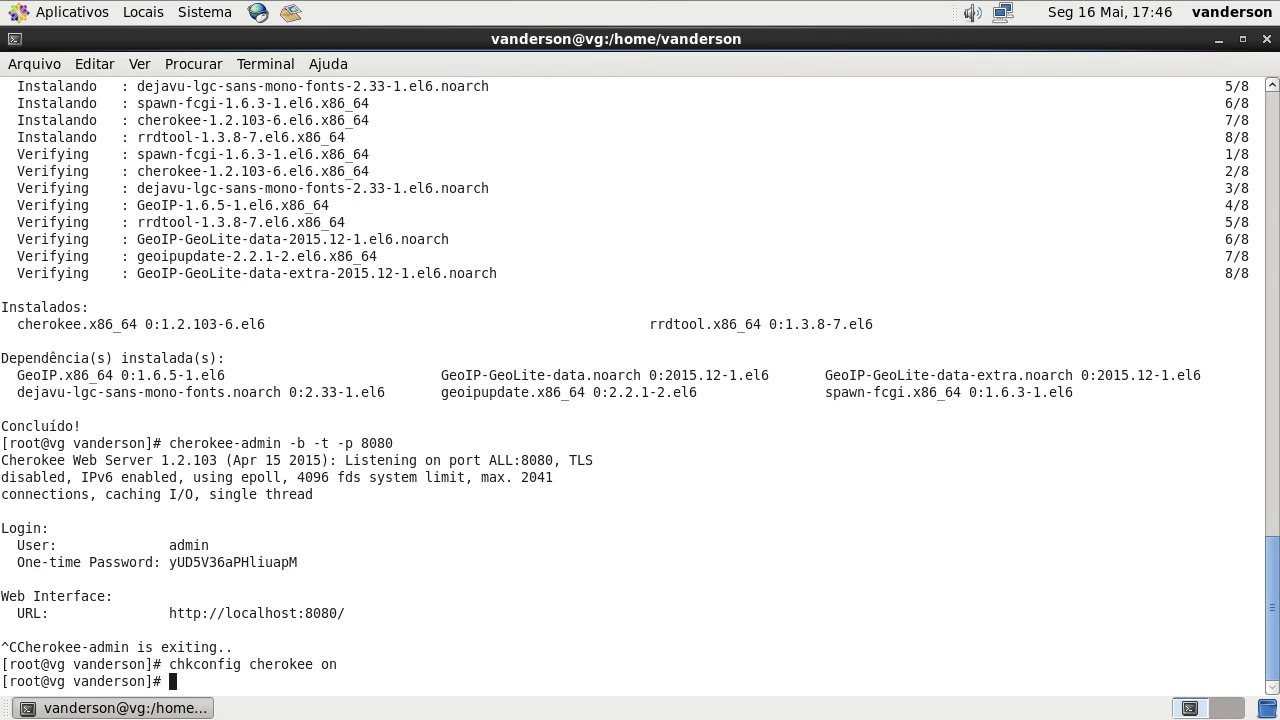
{"action": "type", "text": "service cherokee start"}
{"action": "key", "text": "Return"}
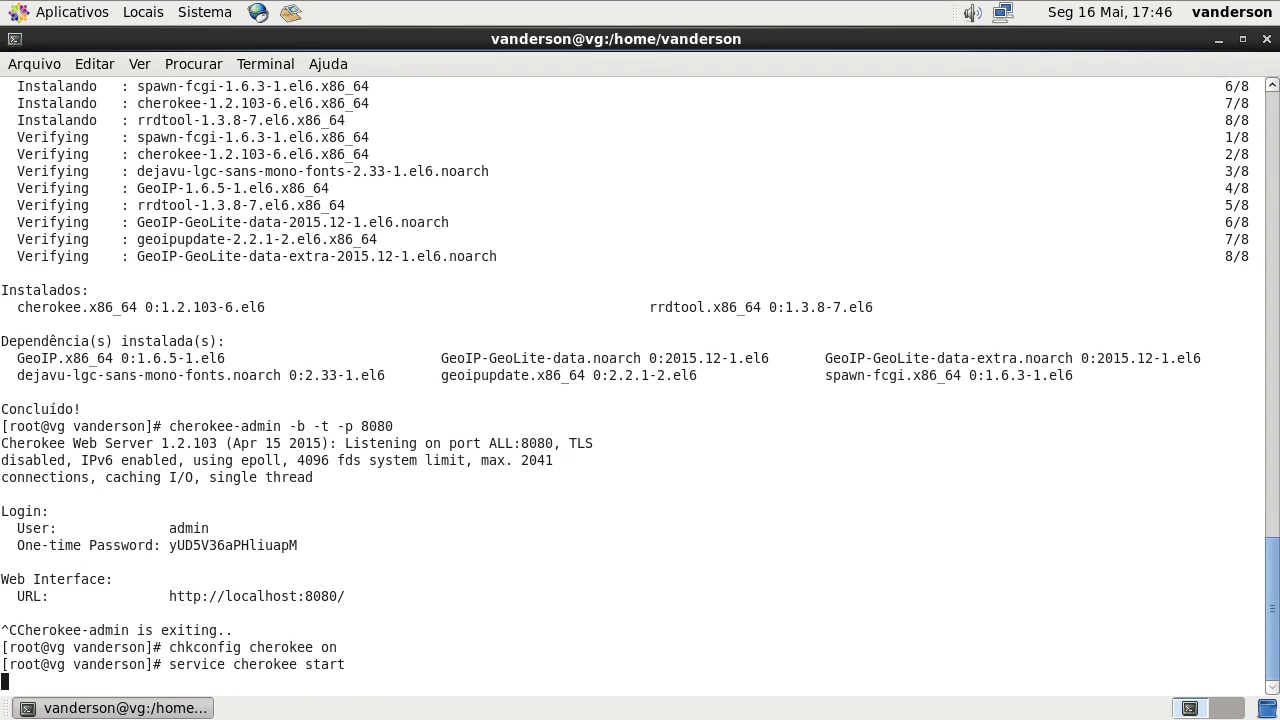
{"action": "key", "text": "Up"}
{"action": "key", "text": "Up"}
{"action": "key", "text": "Up"}
{"action": "key", "text": "Up"}
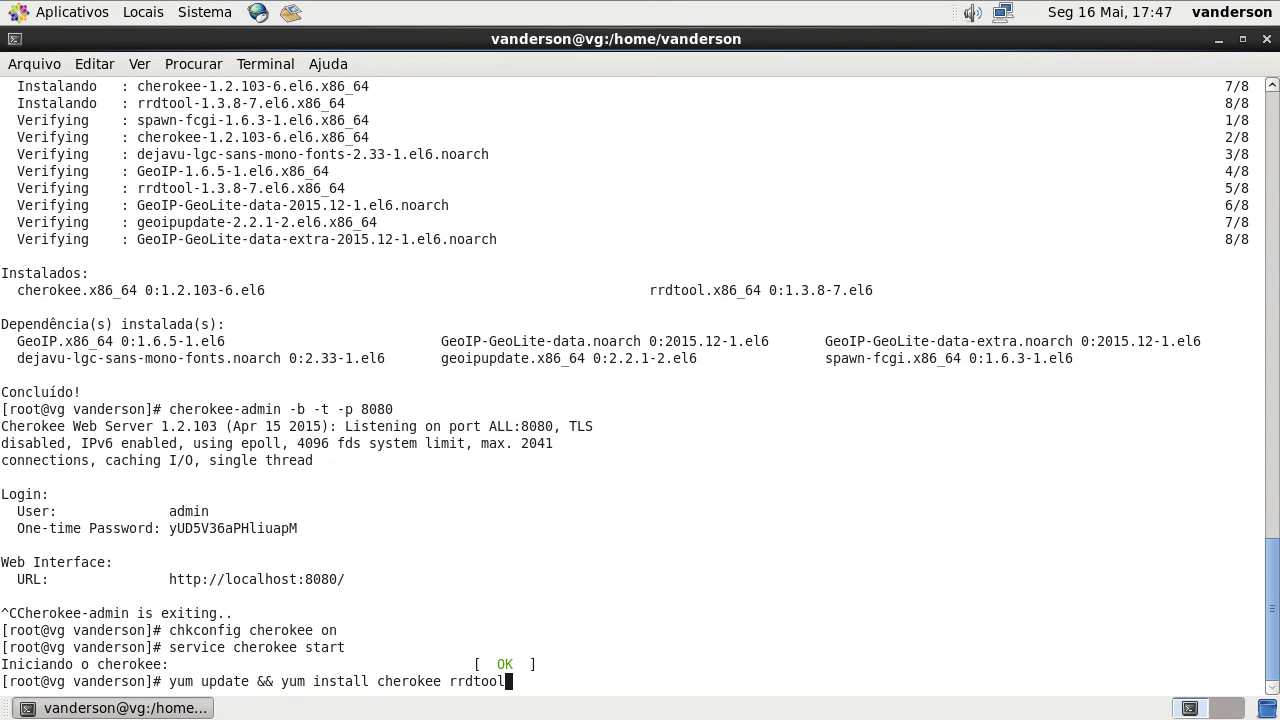
{"action": "key", "text": "BackSpace"}
{"action": "key", "text": "BackSpace"}
{"action": "key", "text": "BackSpace"}
{"action": "key", "text": "BackSpace"}
{"action": "key", "text": "BackSpace"}
{"action": "key", "text": "BackSpace"}
{"action": "key", "text": "BackSpace"}
{"action": "key", "text": "BackSpace"}
{"action": "key", "text": "BackSpace"}
{"action": "key", "text": "BackSpace"}
{"action": "key", "text": "BackSpace"}
{"action": "key", "text": "BackSpace"}
{"action": "key", "text": "BackSpace"}
{"action": "key", "text": "BackSpace"}
{"action": "key", "text": "BackSpace"}
{"action": "key", "text": "BackSpace"}
{"action": "key", "text": "BackSpace"}
{"action": "key", "text": "BackSpace"}
{"action": "key", "text": "BackSpace"}
{"action": "key", "text": "BackSpace"}
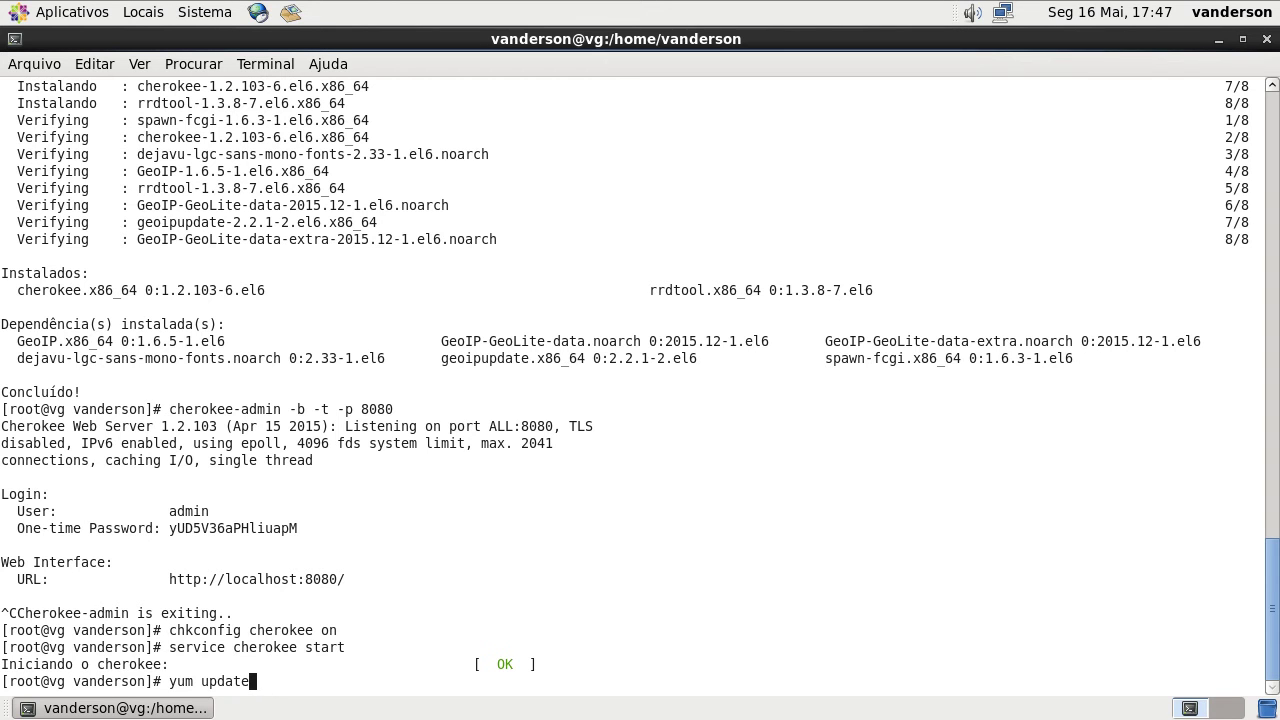
{"action": "left_click", "coordinate": [82, 14]}
{"action": "mouse_move", "coordinate": [83, 67]}
{"action": "left_click", "coordinate": [751, 434]}
Step: Run "cherokee-admin -b -t -p 8080" again from the command history, then stop it
{"action": "key", "text": "Up"}
{"action": "key", "text": "Up"}
{"action": "key", "text": "Up"}
{"action": "key", "text": "Up"}
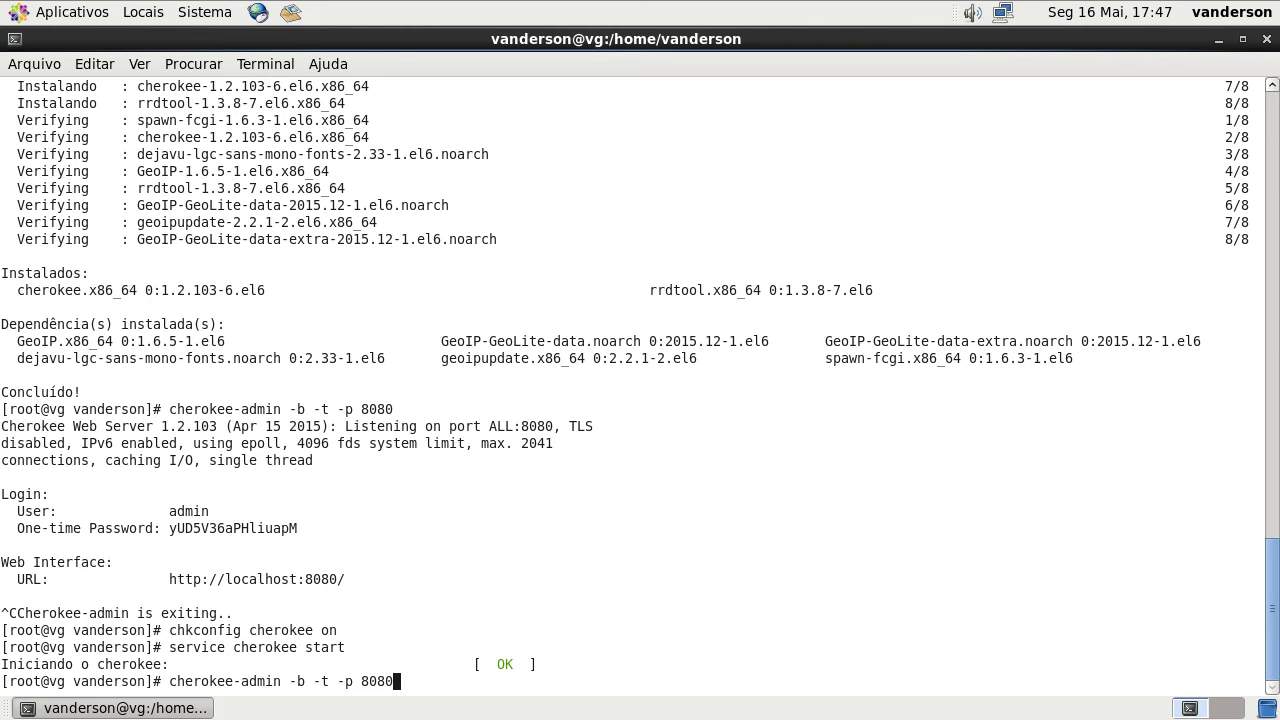
{"action": "key", "text": "Return"}
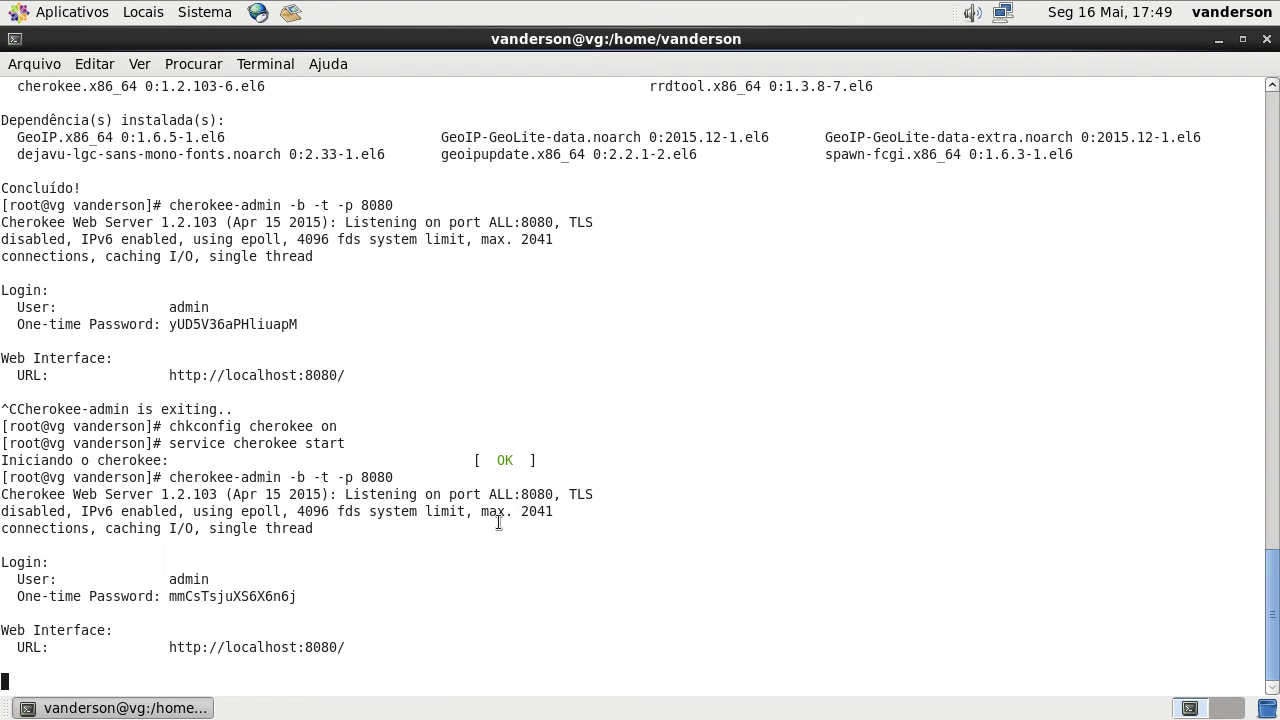
{"action": "key", "text": "ctrl+c"}
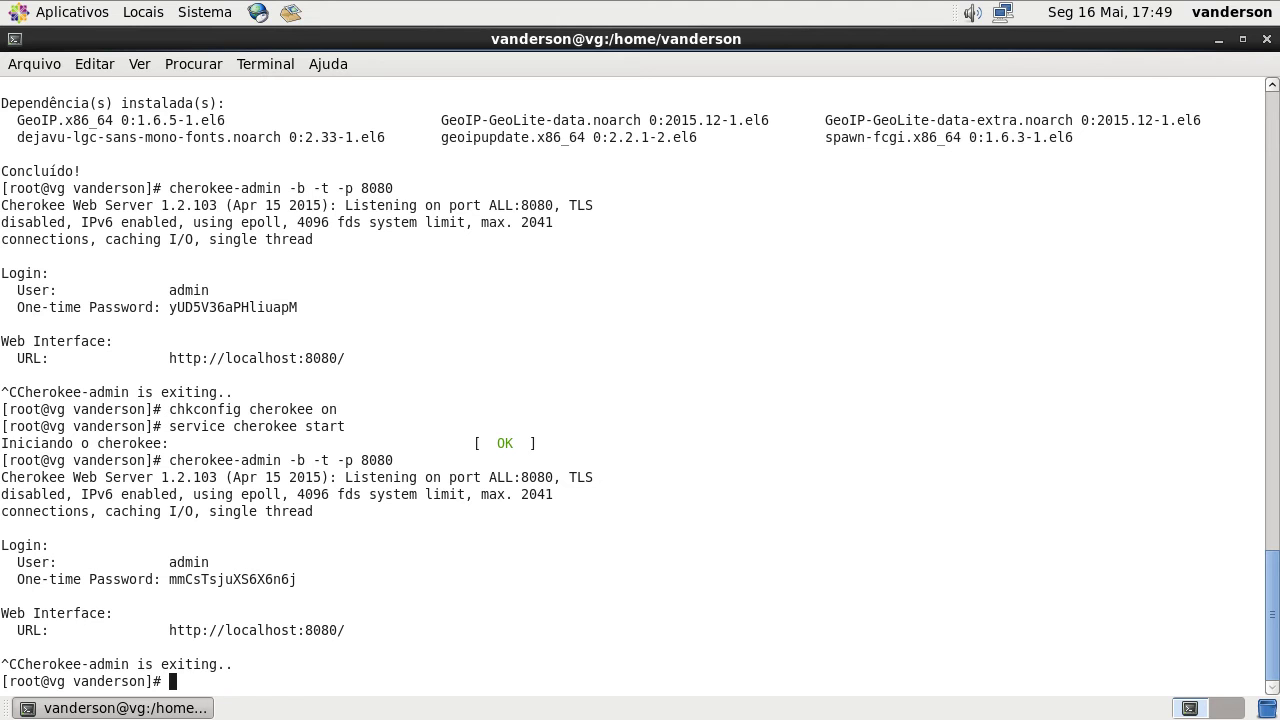
Step: Run "setup", launch the firewall configuration tool and open its customization screens
{"action": "type", "text": "setup"}
{"action": "key", "text": "Return"}
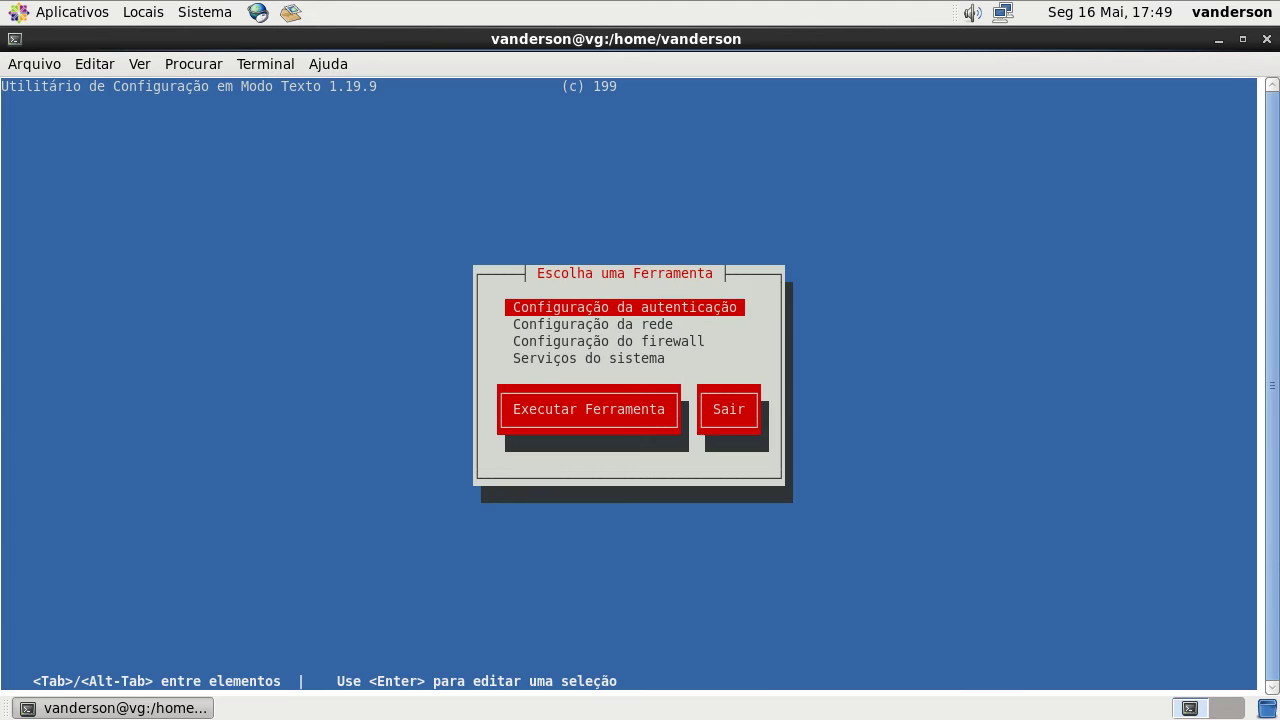
{"action": "key", "text": "Down"}
{"action": "key", "text": "Down"}
{"action": "key", "text": "Return"}
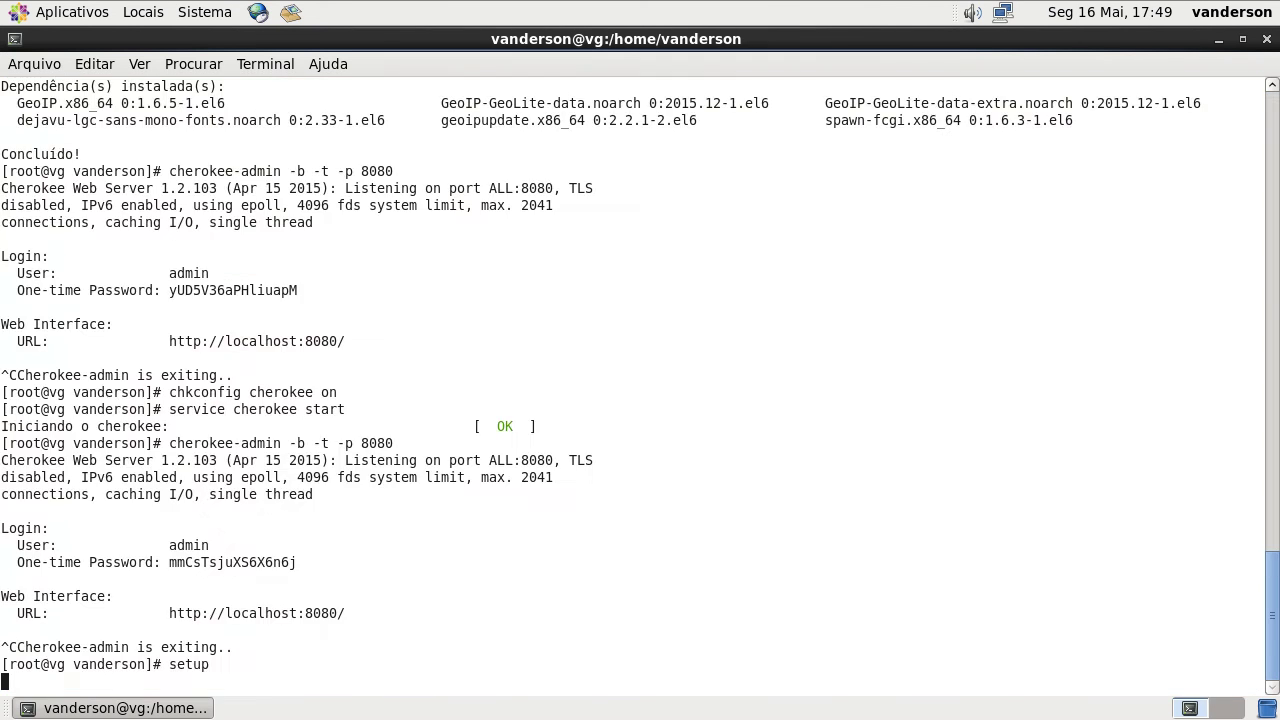
{"action": "key", "text": "Tab"}
{"action": "key", "text": "Tab"}
{"action": "key", "text": "Return"}
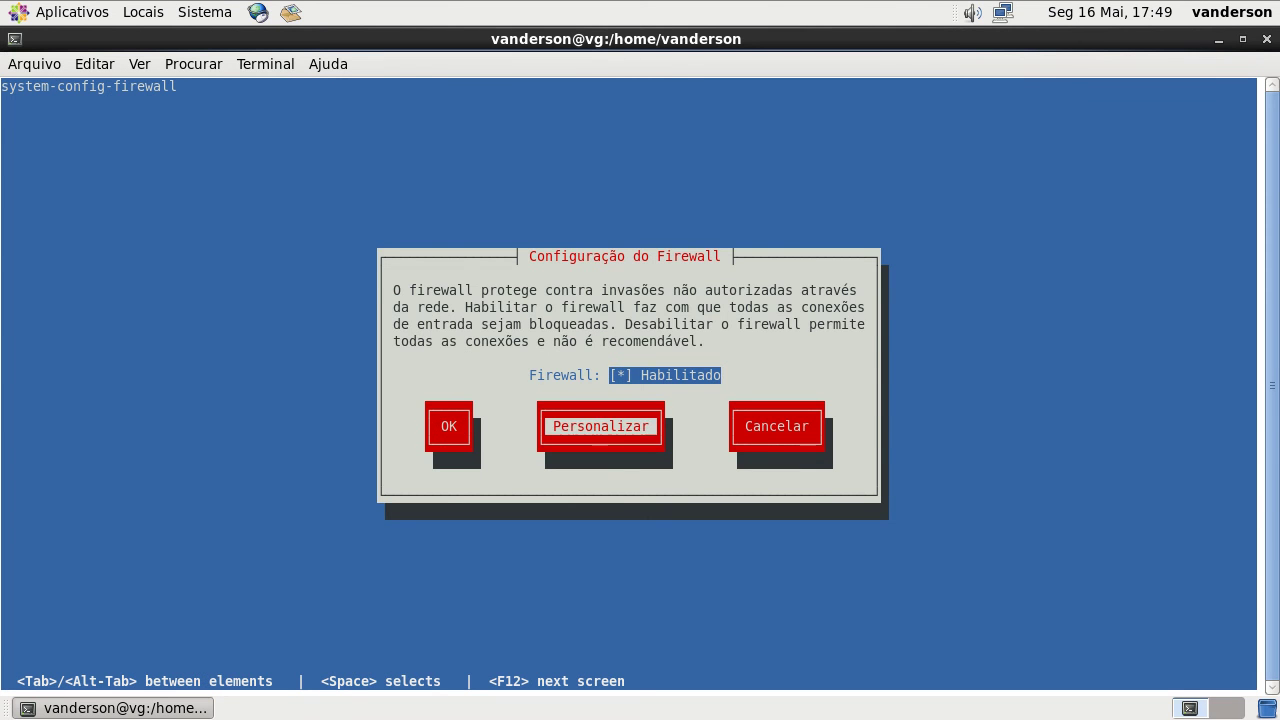
Step: Mark WWW (HTTP) and WWW Seguro (HTTPS) as trusted services and advance to the additional ports screen
{"action": "key", "text": "Down"}
{"action": "key", "text": "Down"}
{"action": "key", "text": "Down"}
{"action": "key", "text": "Down"}
{"action": "key", "text": "Down"}
{"action": "key", "text": "Down"}
{"action": "key", "text": "Down"}
{"action": "key", "text": "Down"}
{"action": "key", "text": "Down"}
{"action": "key", "text": "Down"}
{"action": "key", "text": "Down"}
{"action": "key", "text": "Down"}
{"action": "key", "text": "Down"}
{"action": "key", "text": "Down"}
{"action": "key", "text": "Down"}
{"action": "key", "text": "Down"}
{"action": "key", "text": "Down"}
{"action": "key", "text": "Down"}
{"action": "key", "text": "Down"}
{"action": "key", "text": "Down"}
{"action": "key", "text": "Down"}
{"action": "key", "text": "Down"}
{"action": "key", "text": "Down"}
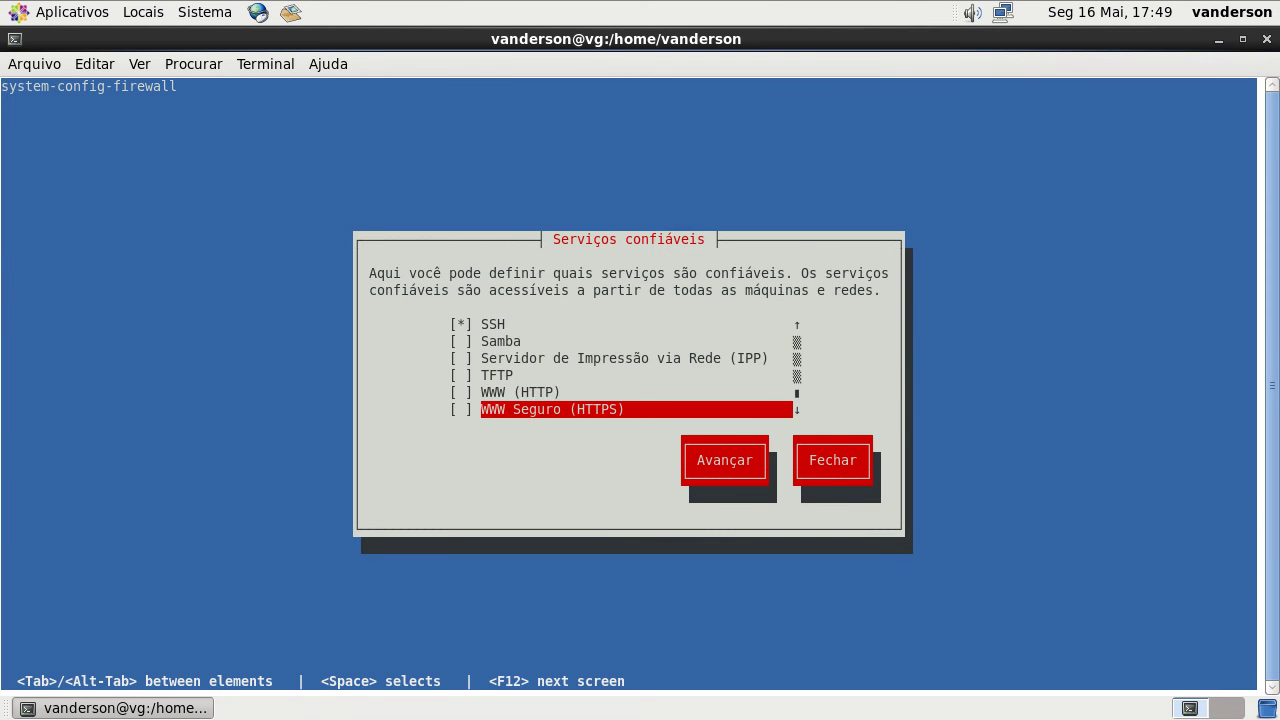
{"action": "key", "text": "Up"}
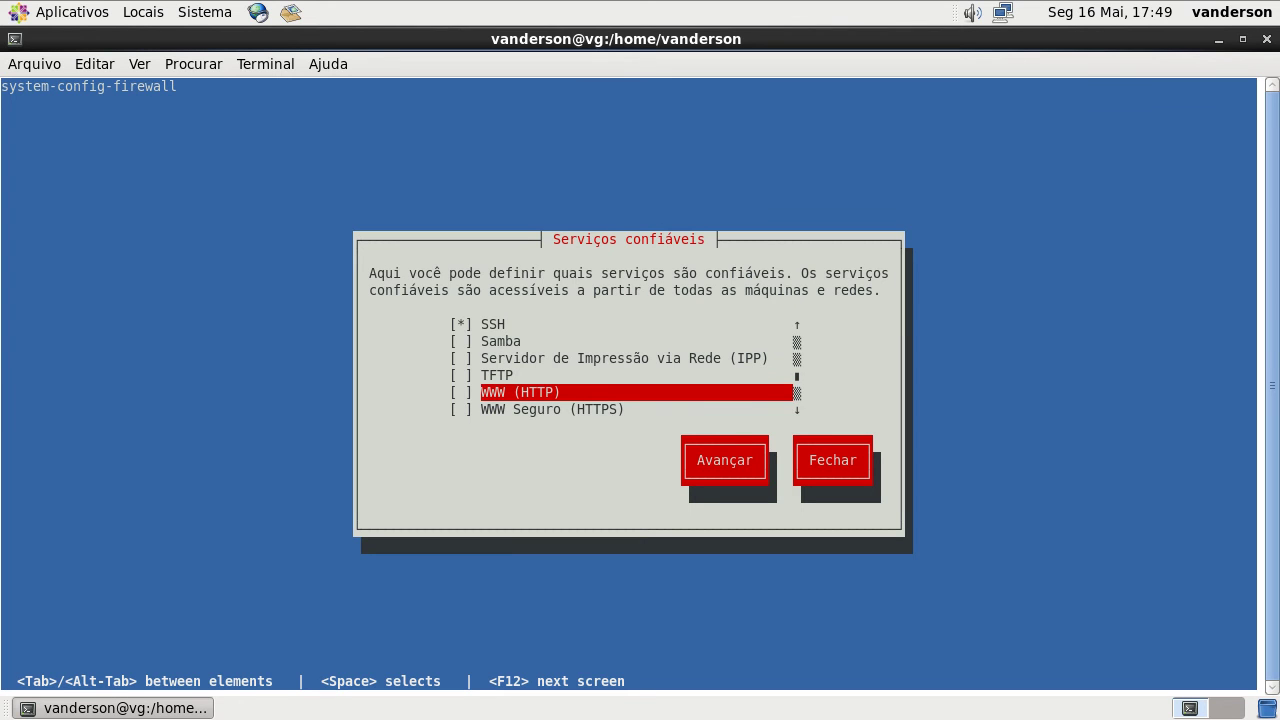
{"action": "key", "text": "space"}
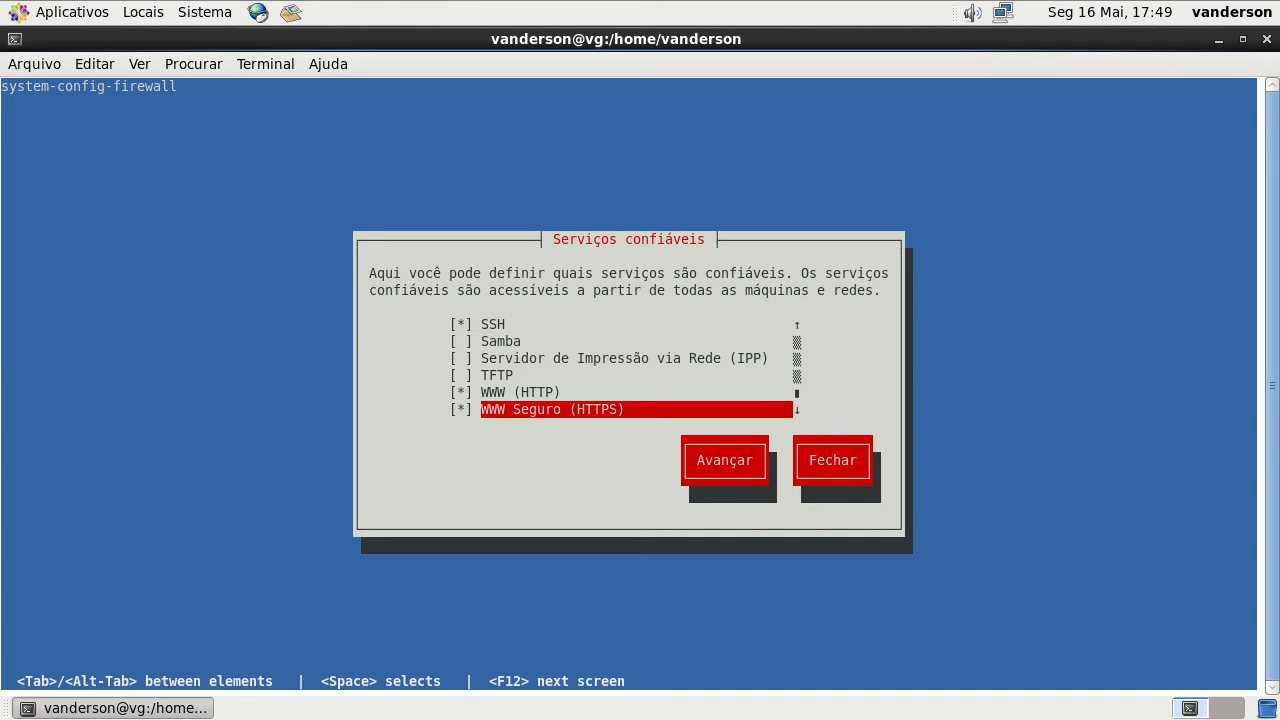
{"action": "key", "text": "Tab"}
{"action": "key", "text": "Return"}
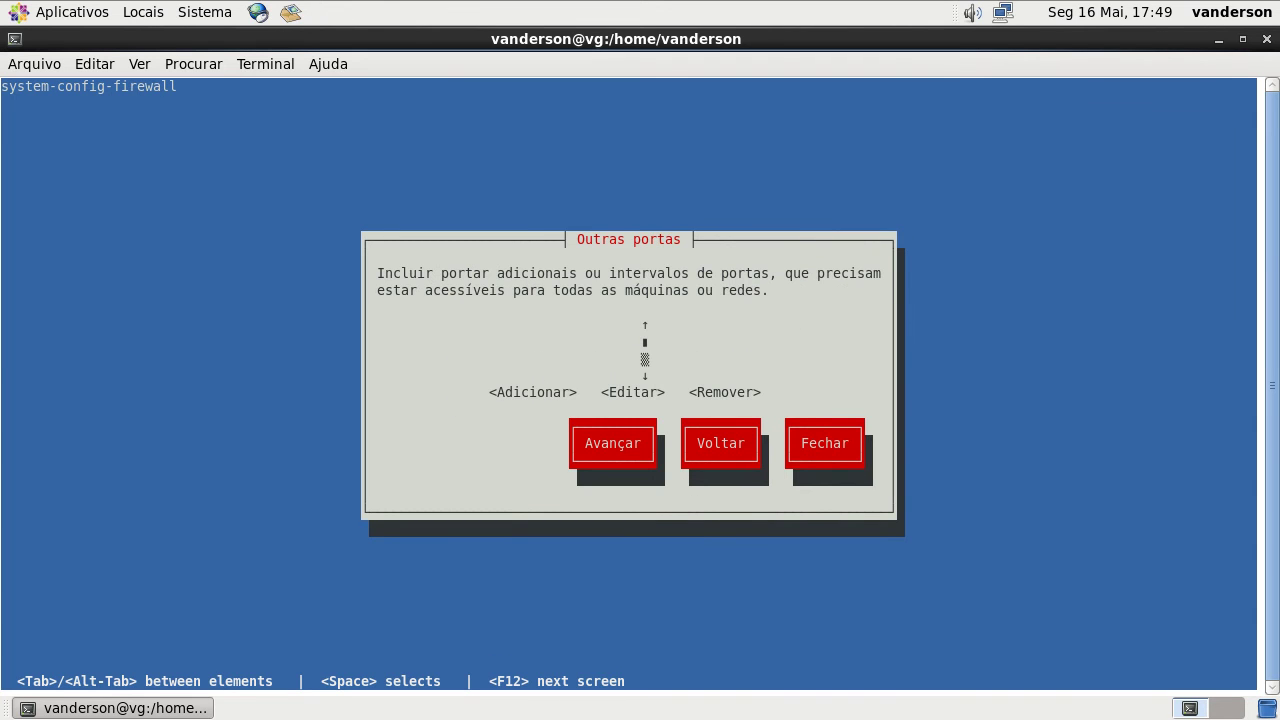
Step: Add port 8080 with protocol tcp to the firewall's other ports and advance to the trusted interfaces screen
{"action": "key", "text": "Tab"}
{"action": "key", "text": "Return"}
{"action": "type", "text": "8080"}
{"action": "key", "text": "Tab"}
{"action": "type", "text": "tcp"}
{"action": "key", "text": "Tab"}
{"action": "key", "text": "Return"}
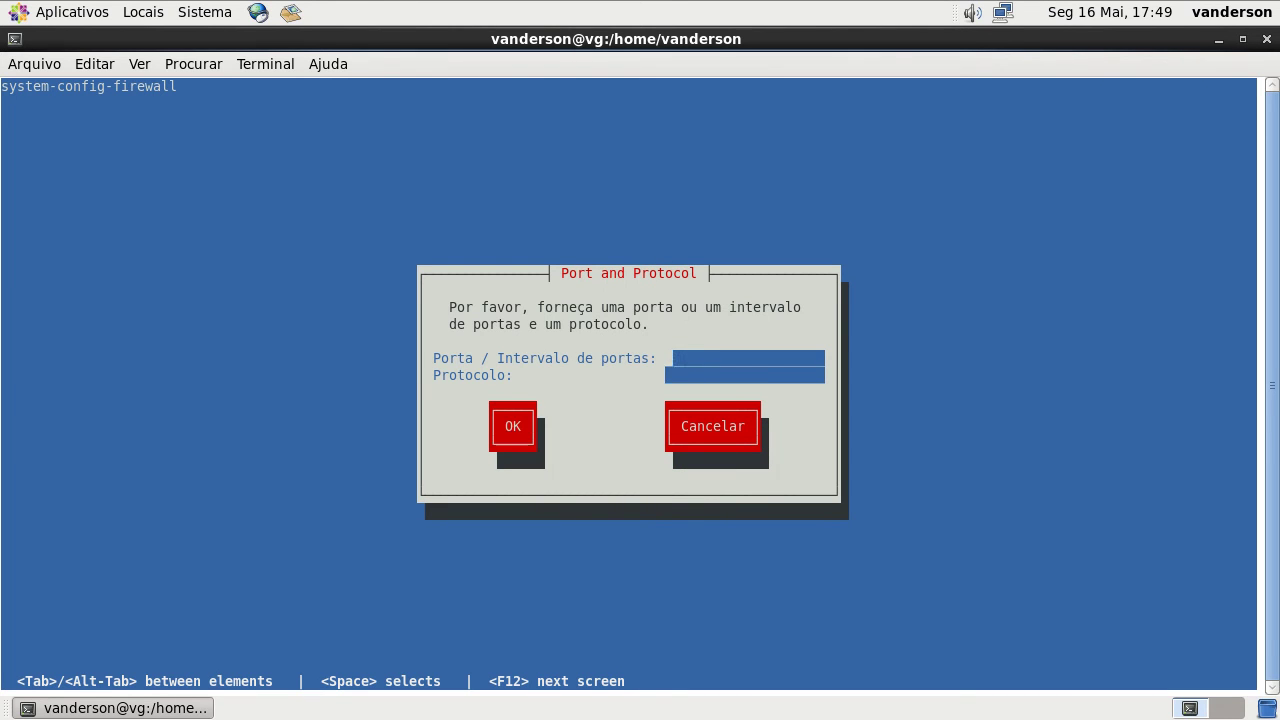
{"action": "type", "text": "8080"}
{"action": "key", "text": "Tab"}
{"action": "type", "text": "tcp"}
{"action": "key", "text": "Tab"}
{"action": "key", "text": "Return"}
{"action": "key", "text": "Tab"}
{"action": "key", "text": "Tab"}
{"action": "key", "text": "Tab"}
{"action": "key", "text": "Return"}
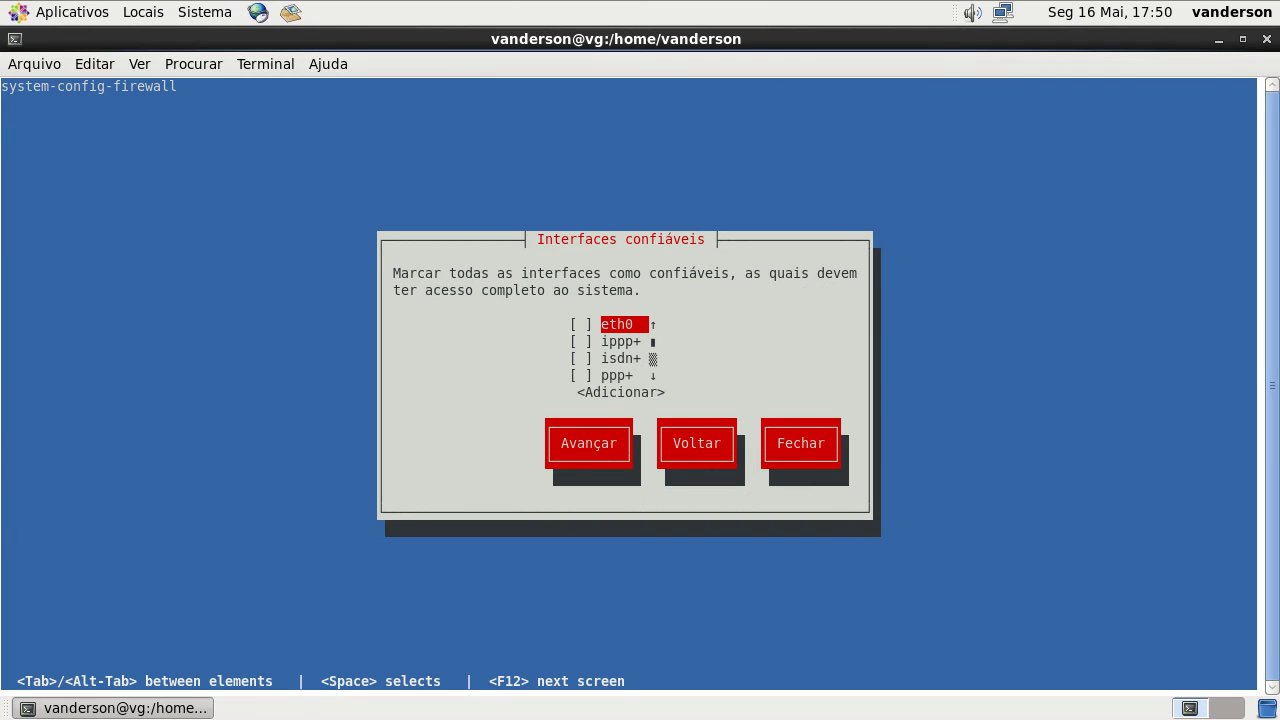
Step: Advance through the trusted interfaces, masquerading and ICMP filter screens without selecting anything, and close the firewall customization
{"action": "key", "text": "Tab"}
{"action": "key", "text": "Tab"}
{"action": "key", "text": "Return"}
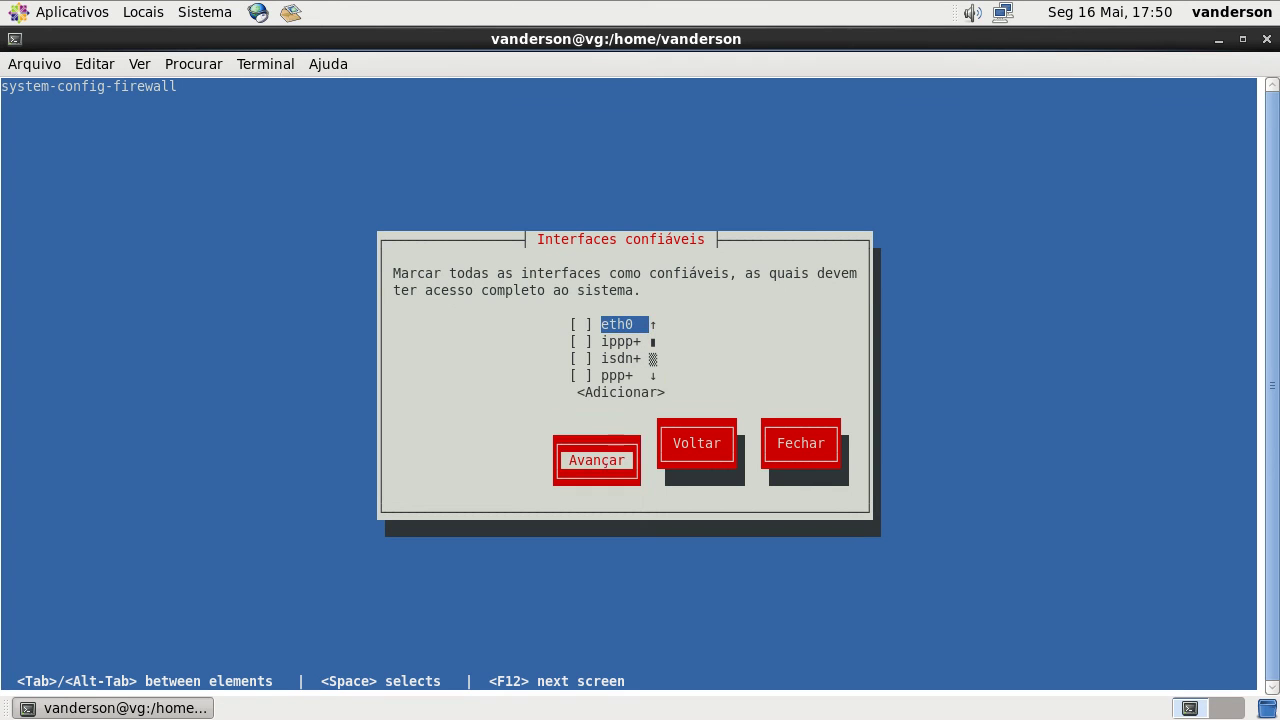
{"action": "key", "text": "Tab"}
{"action": "key", "text": "Tab"}
{"action": "key", "text": "Return"}
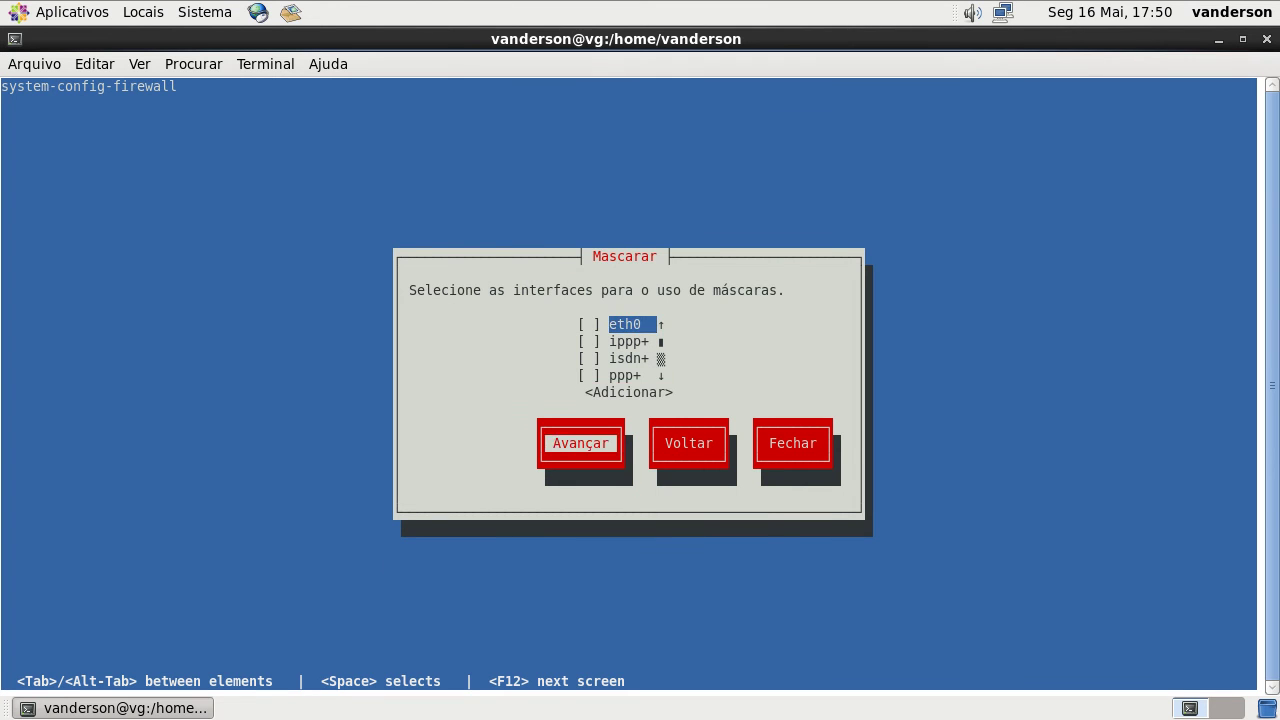
{"action": "key", "text": "Return"}
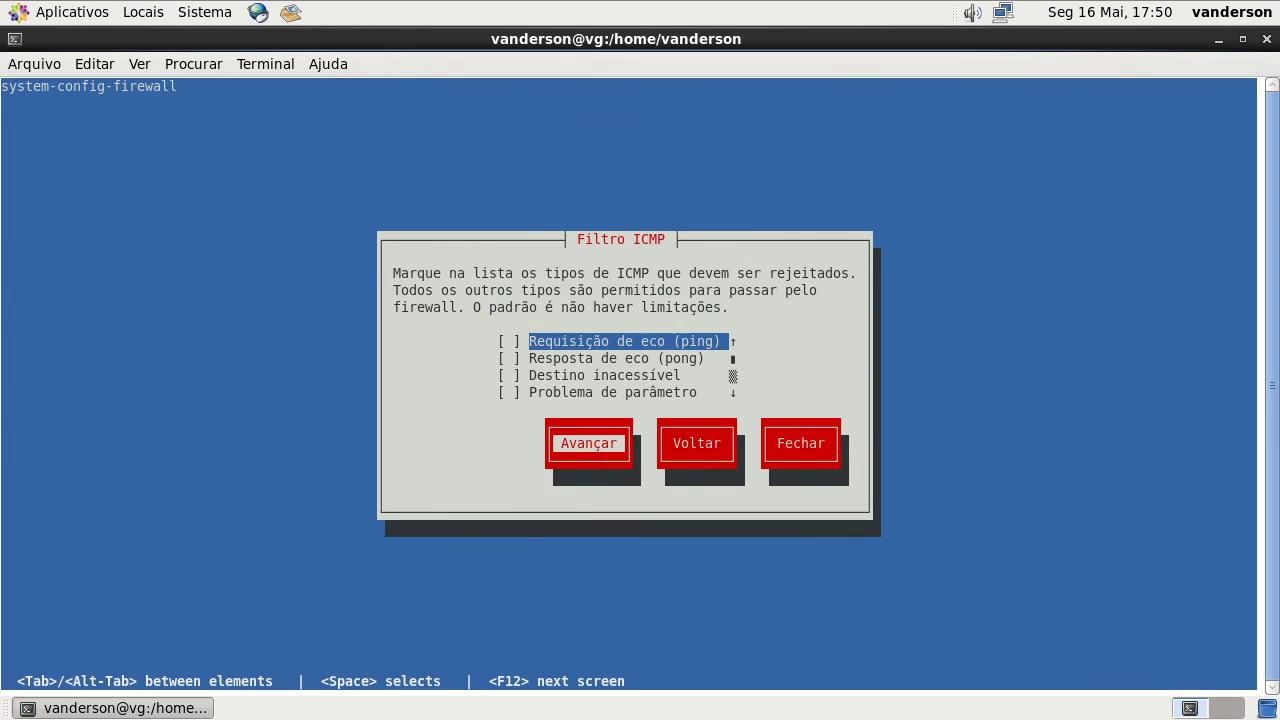
{"action": "key", "text": "Return"}
{"action": "key", "text": "Tab"}
{"action": "key", "text": "Tab"}
{"action": "key", "text": "Tab"}
{"action": "key", "text": "Tab"}
{"action": "key", "text": "Tab"}
{"action": "key", "text": "Return"}
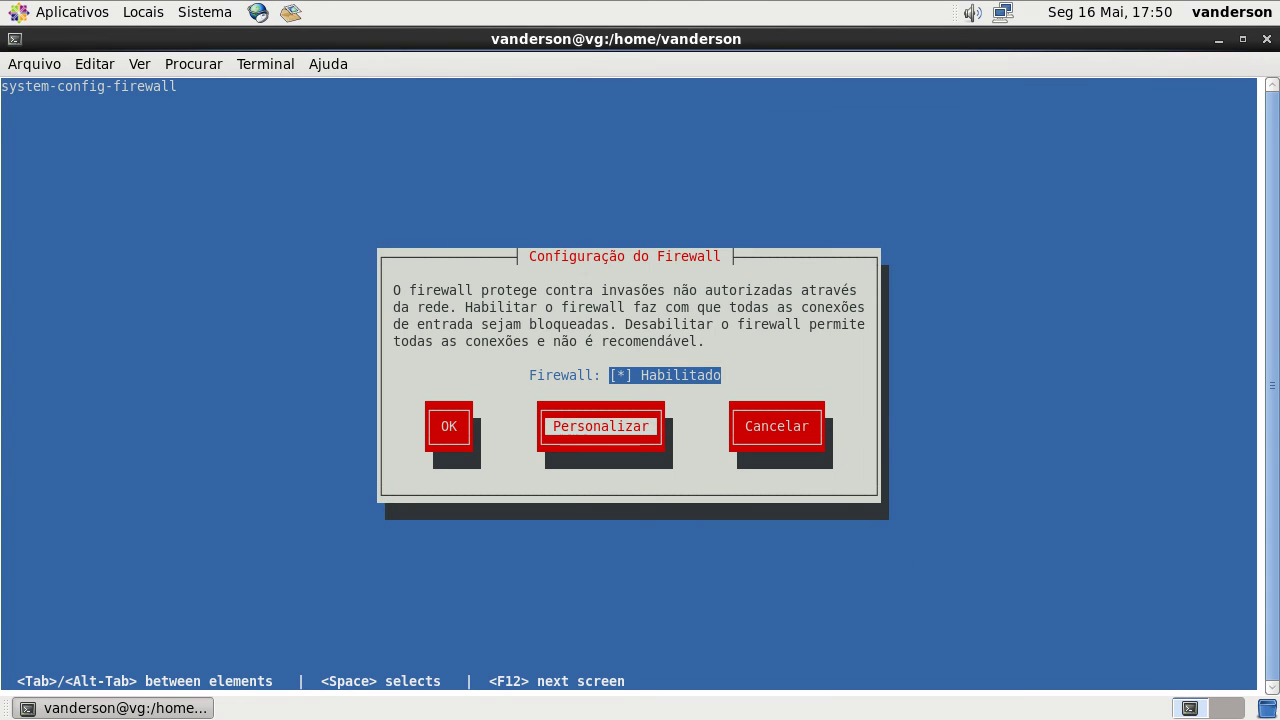
Step: Save the firewall configuration and exit the setup utility back to the shell
{"action": "key", "text": "shift+Tab"}
{"action": "key", "text": "Return"}
{"action": "key", "text": "Return"}
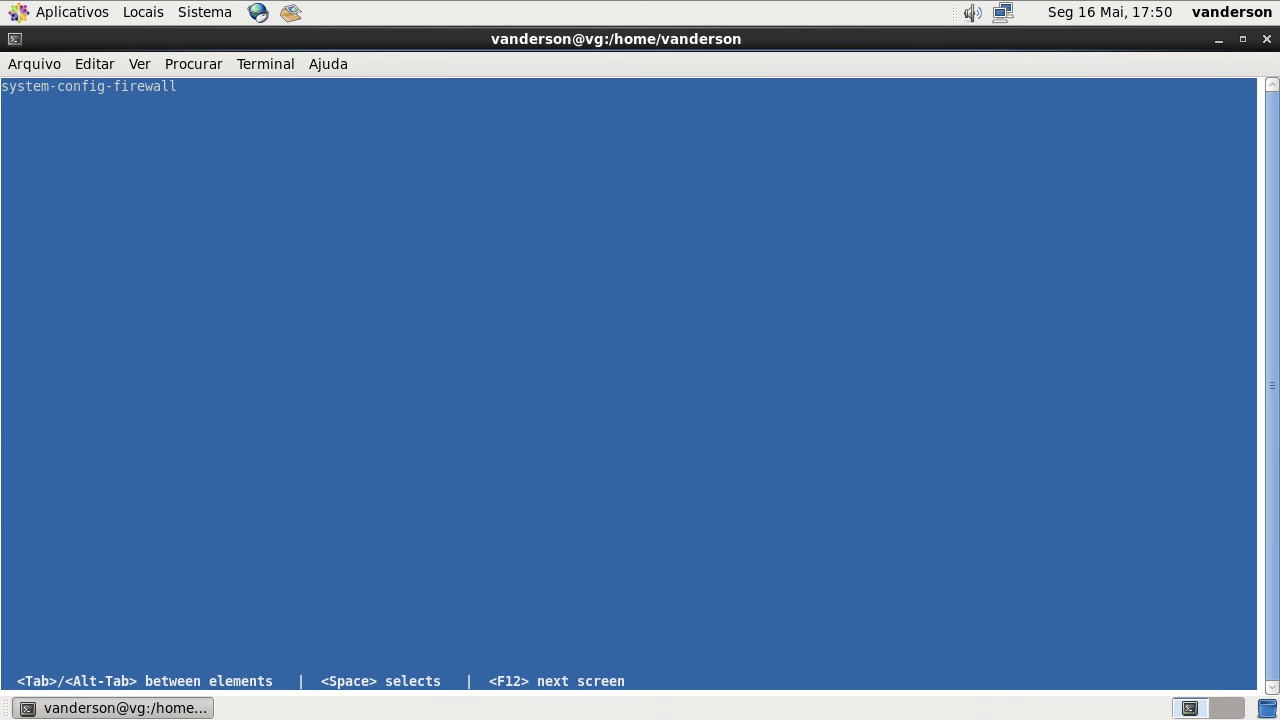
{"action": "key", "text": "Tab"}
{"action": "key", "text": "Tab"}
{"action": "key", "text": "Return"}
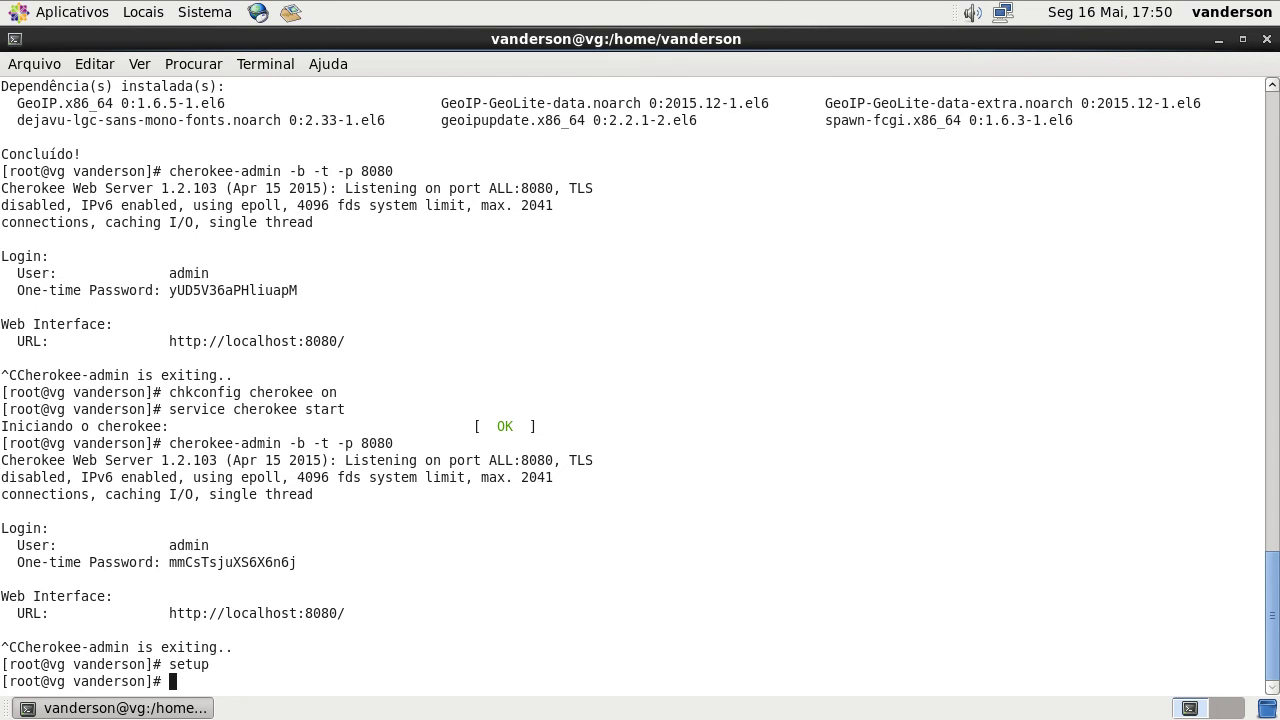
Step: Run "cherokee-admin -b -t -p 8080" again and copy the newly generated one-time password
{"action": "key", "text": "Up"}
{"action": "key", "text": "Up"}
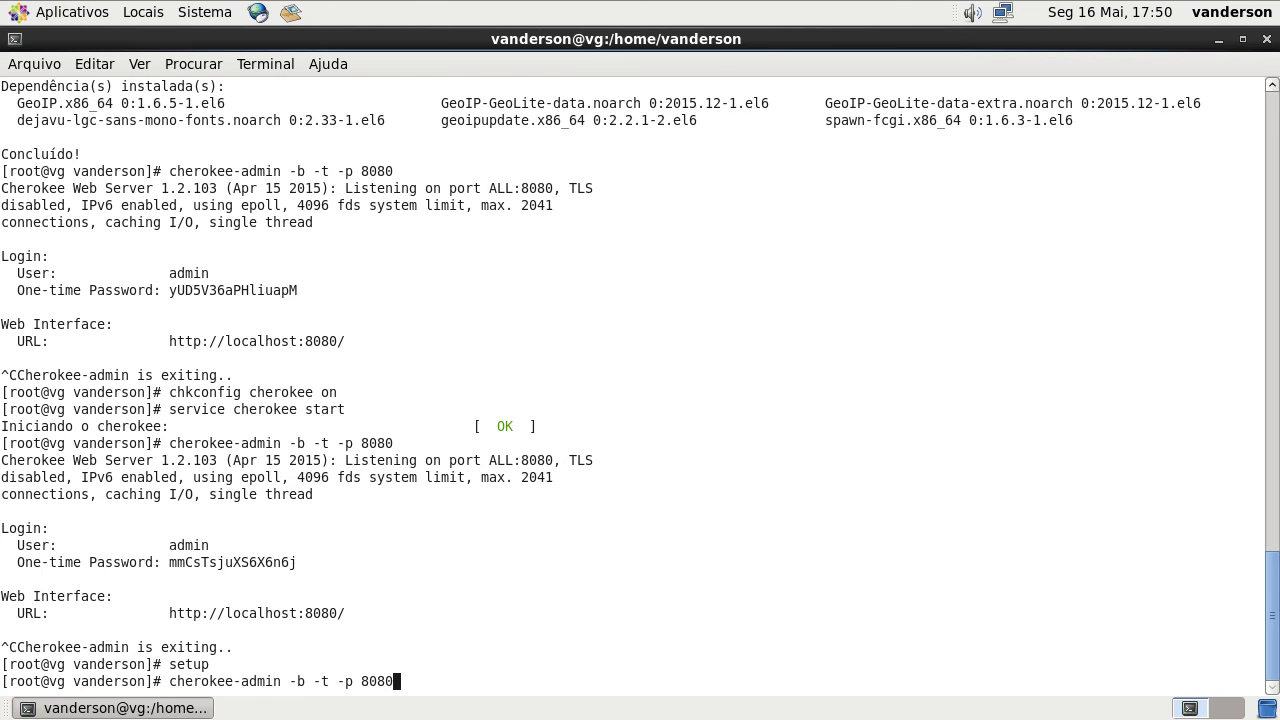
{"action": "key", "text": "Return"}
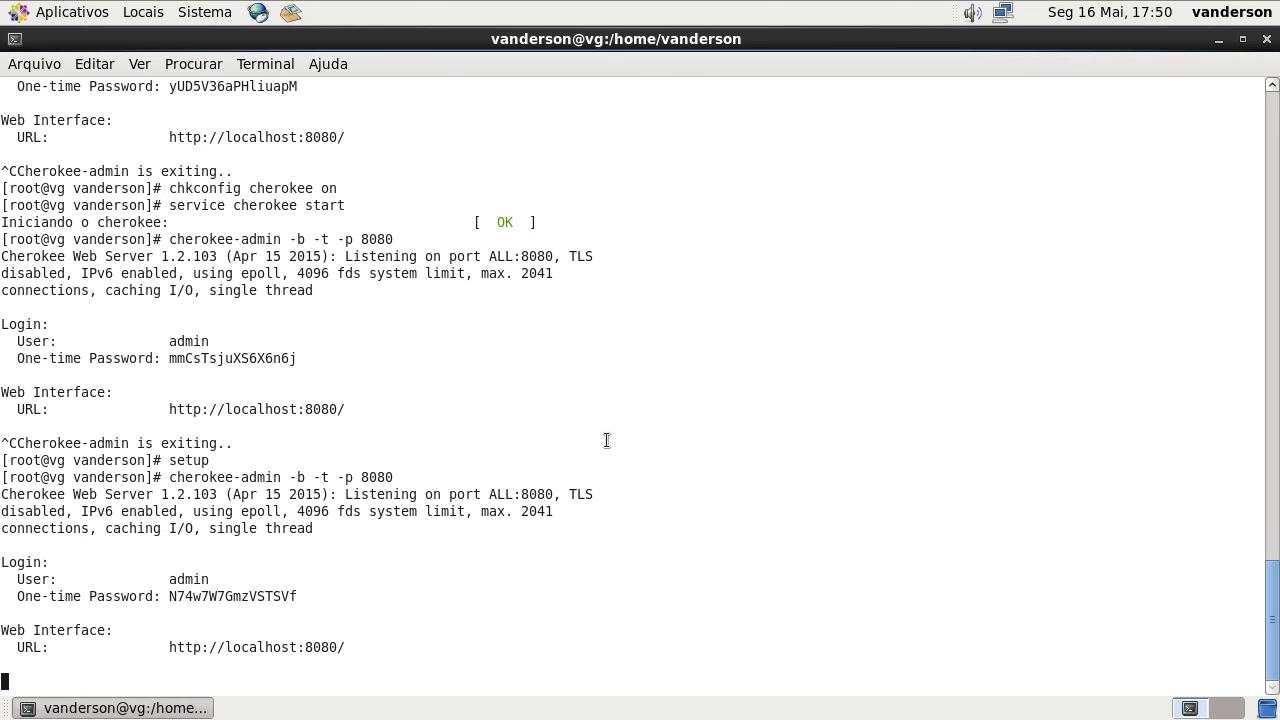
{"action": "double_click", "coordinate": [172, 598]}
{"action": "right_click", "coordinate": [208, 592]}
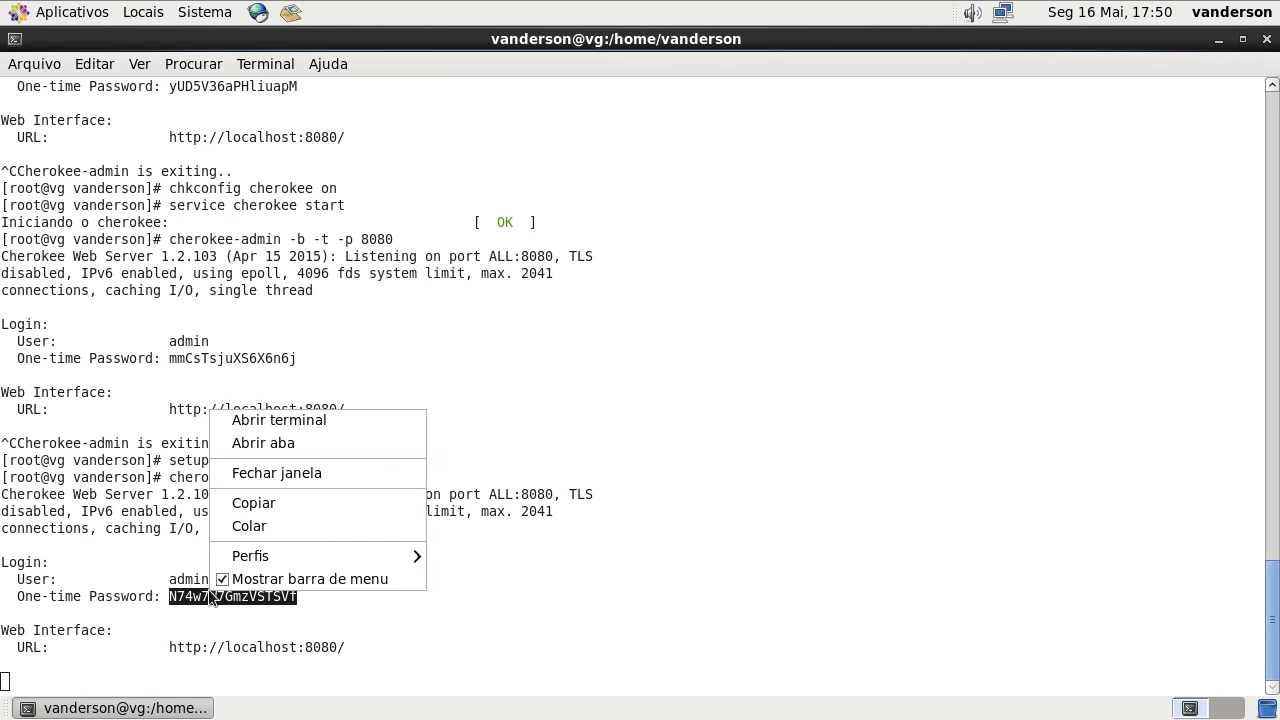
{"action": "left_click", "coordinate": [262, 503]}
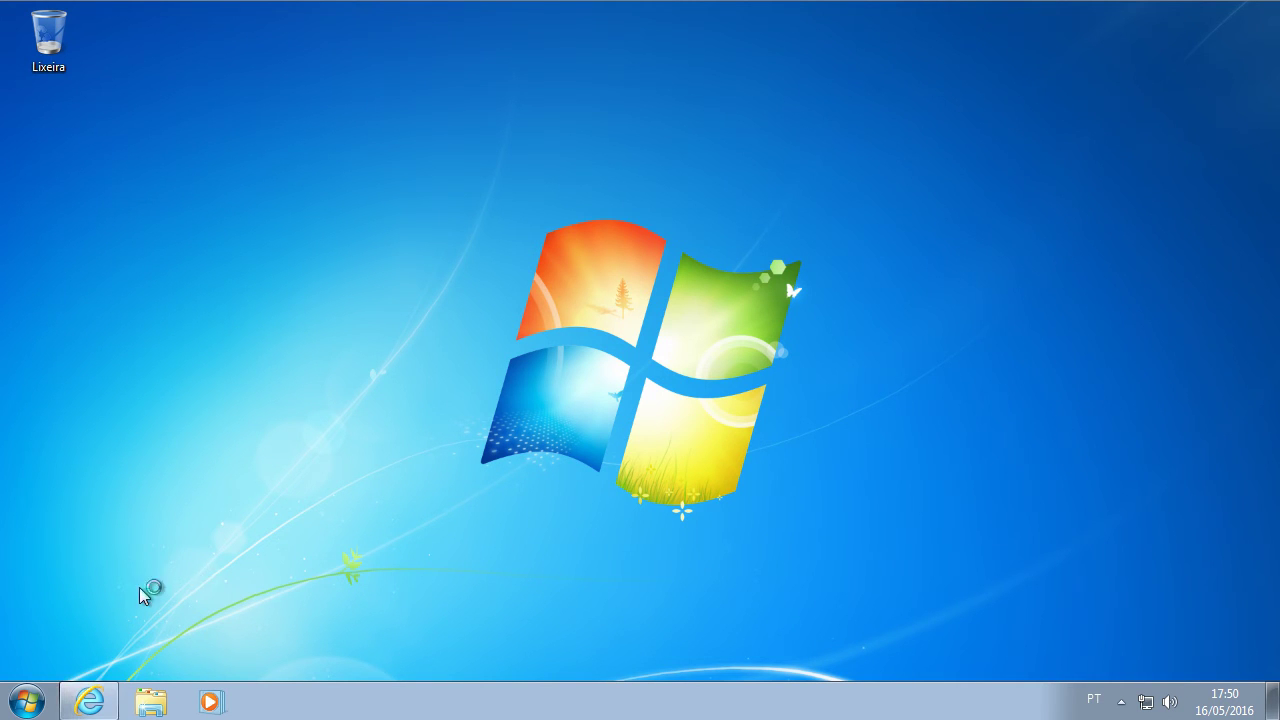
Step: Switch to Internet Explorer on the Windows 7 machine, maximize it, stop the start page loading and accept the recommended settings
{"action": "left_click", "coordinate": [25, 690]}
{"action": "left_click", "coordinate": [25, 690]}
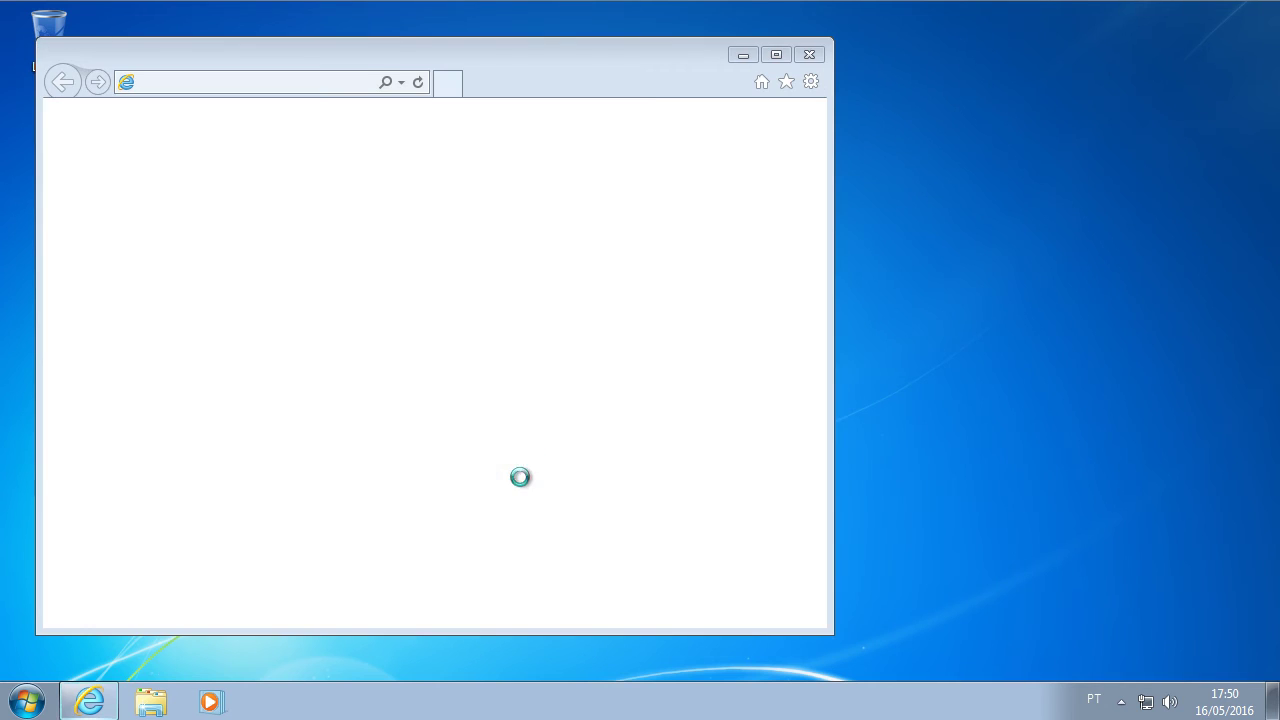
{"action": "left_click", "coordinate": [768, 50]}
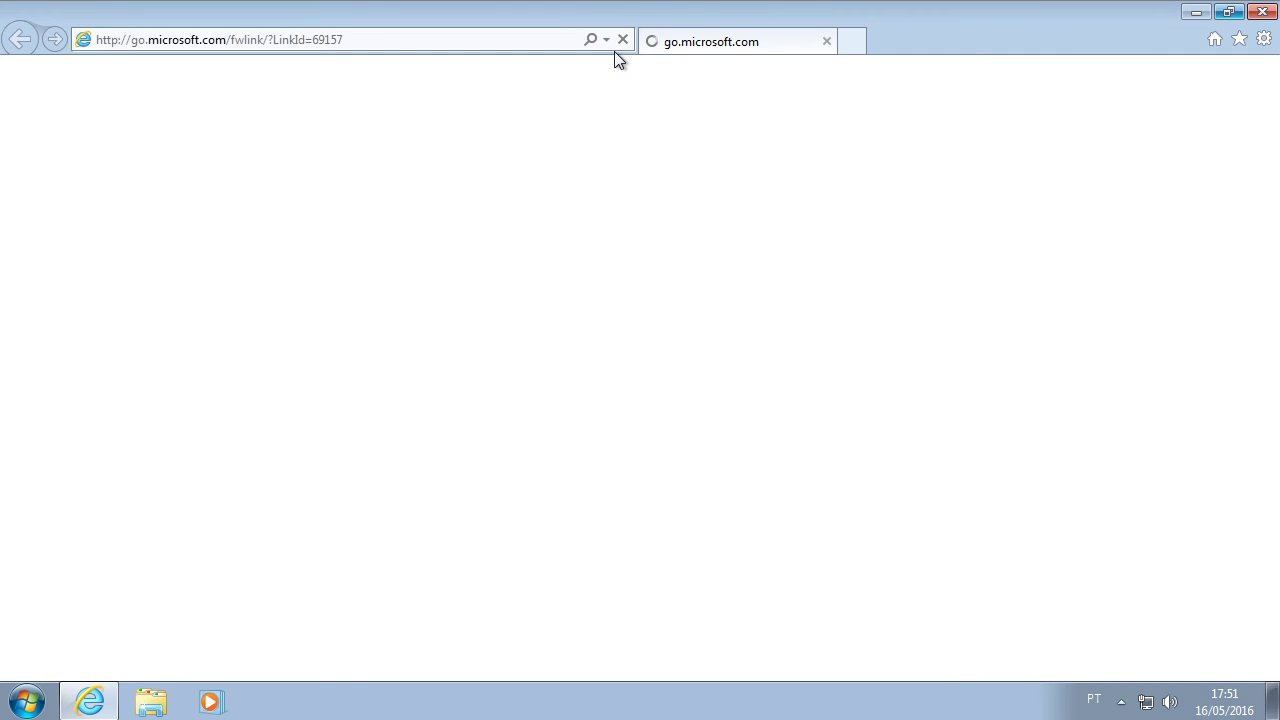
{"action": "left_click", "coordinate": [623, 40]}
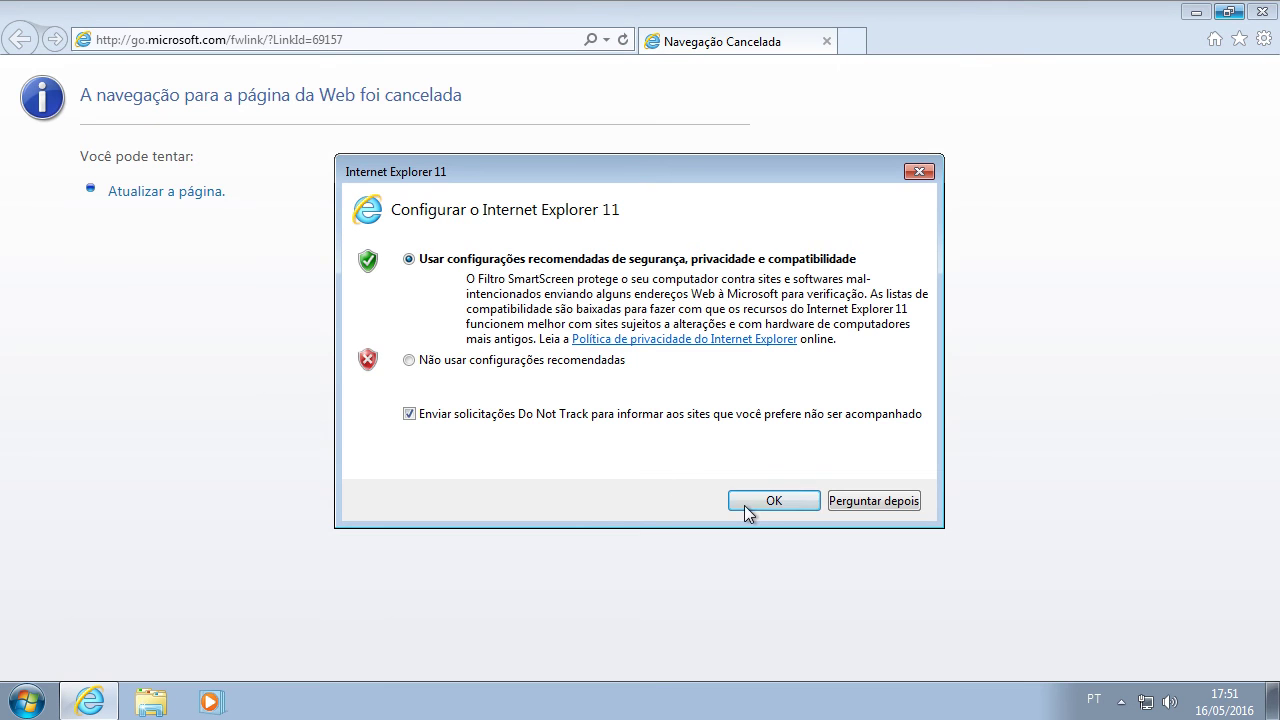
{"action": "left_click", "coordinate": [750, 501]}
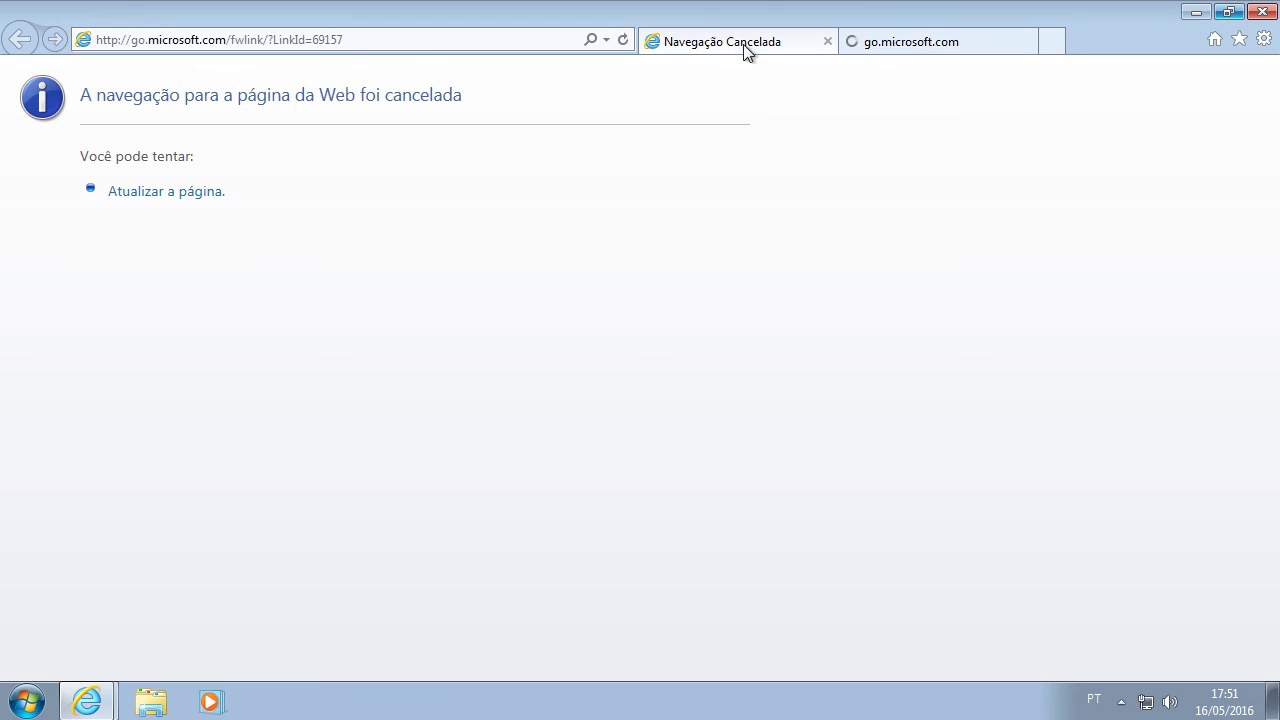
{"action": "left_click", "coordinate": [130, 42]}
{"action": "left_click_drag", "start_coordinate": [130, 42], "coordinate": [423, 45]}
{"action": "type", "text": "1"}
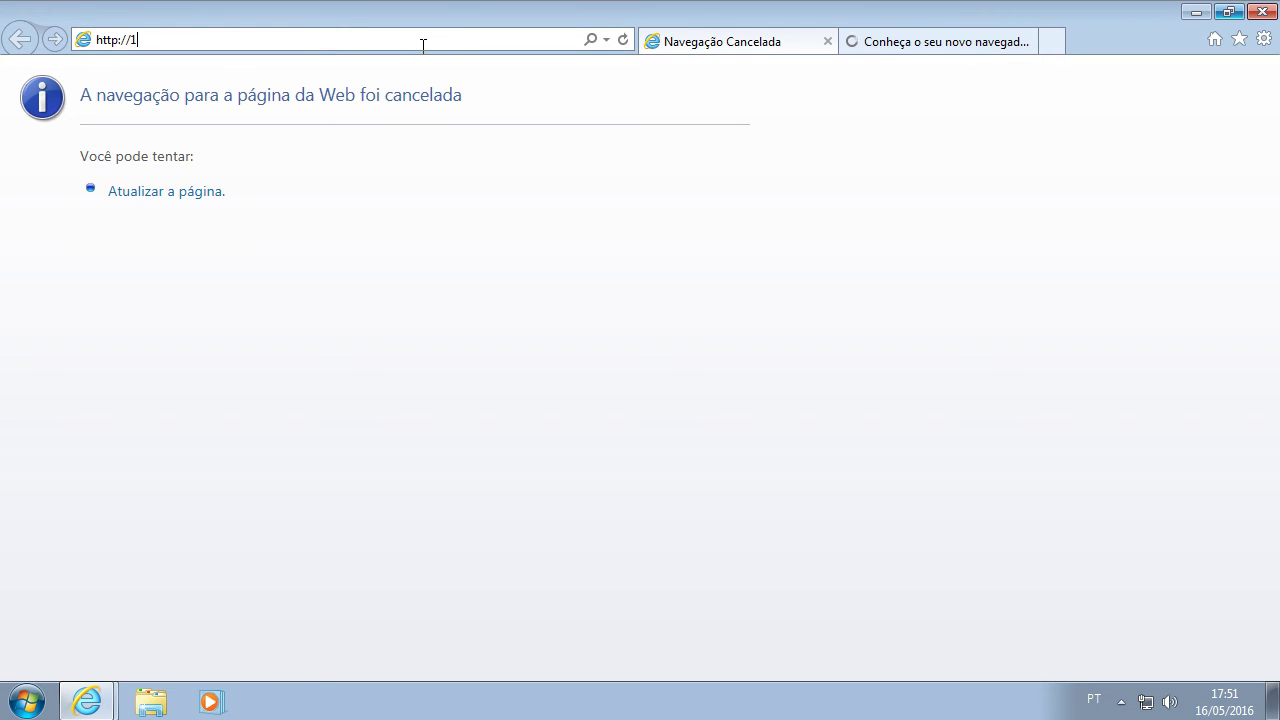
{"action": "type", "text": "92.16.8.0.25"}
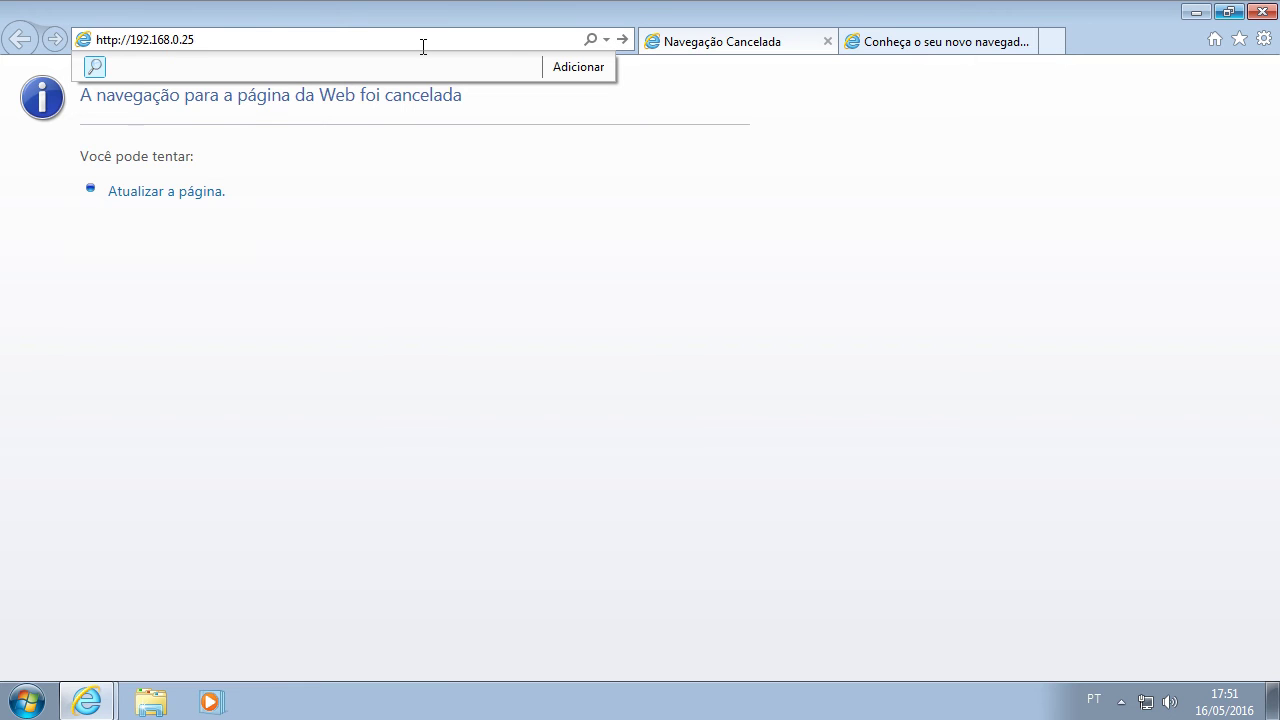
{"action": "key", "text": "Return"}
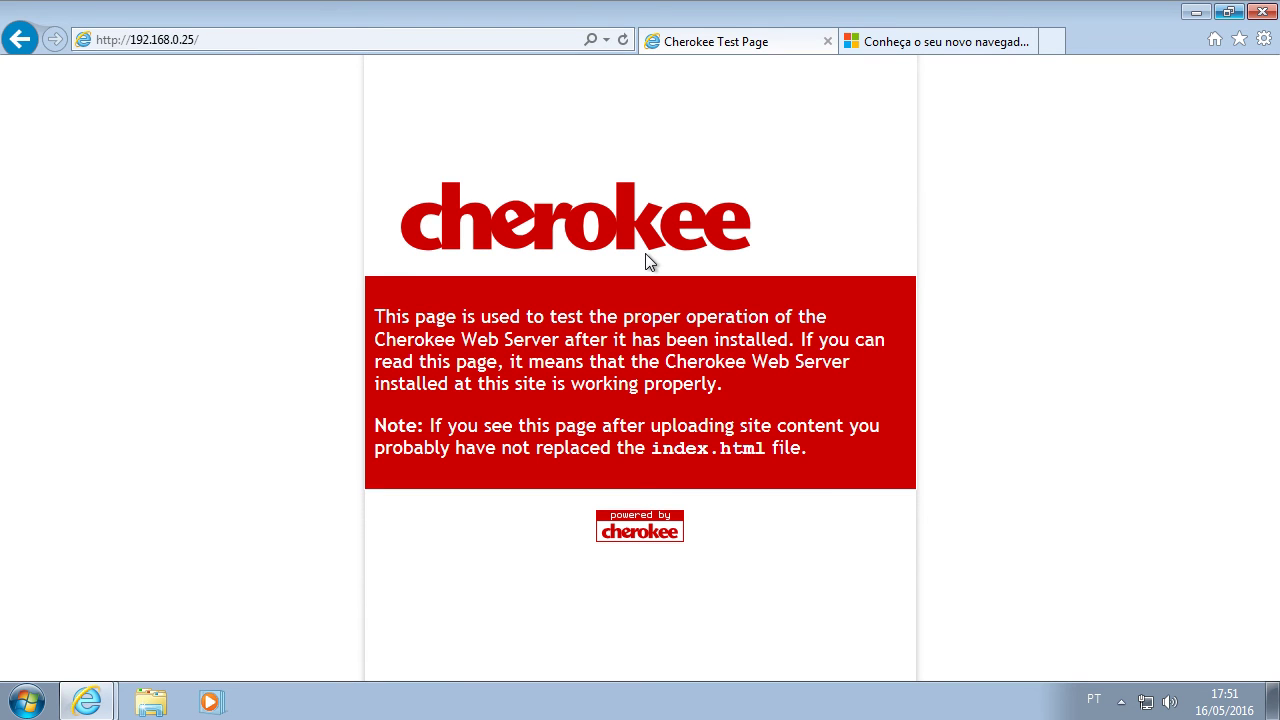
{"action": "left_click_drag", "start_coordinate": [374, 316], "coordinate": [776, 426]}
{"action": "left_click", "coordinate": [814, 446]}
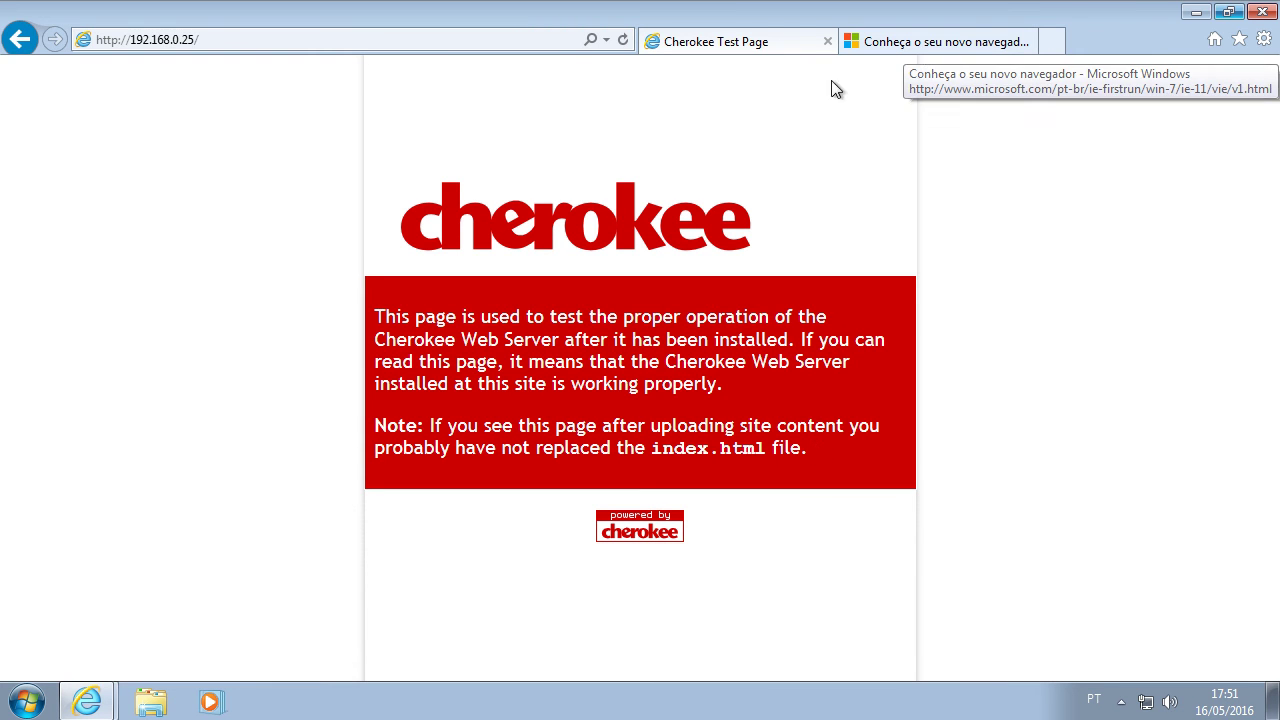
{"action": "left_click", "coordinate": [228, 41]}
{"action": "left_click", "coordinate": [273, 41]}
{"action": "key", "text": "BackSpace"}
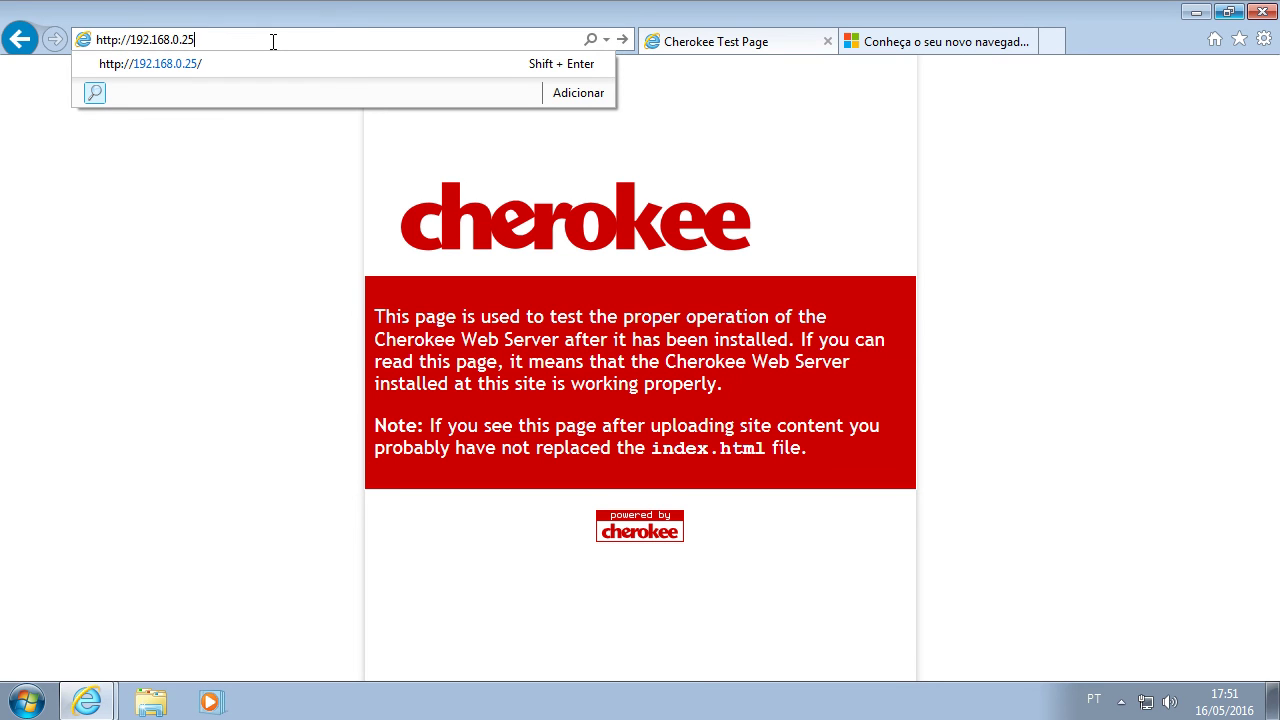
{"action": "type", "text": ":"}
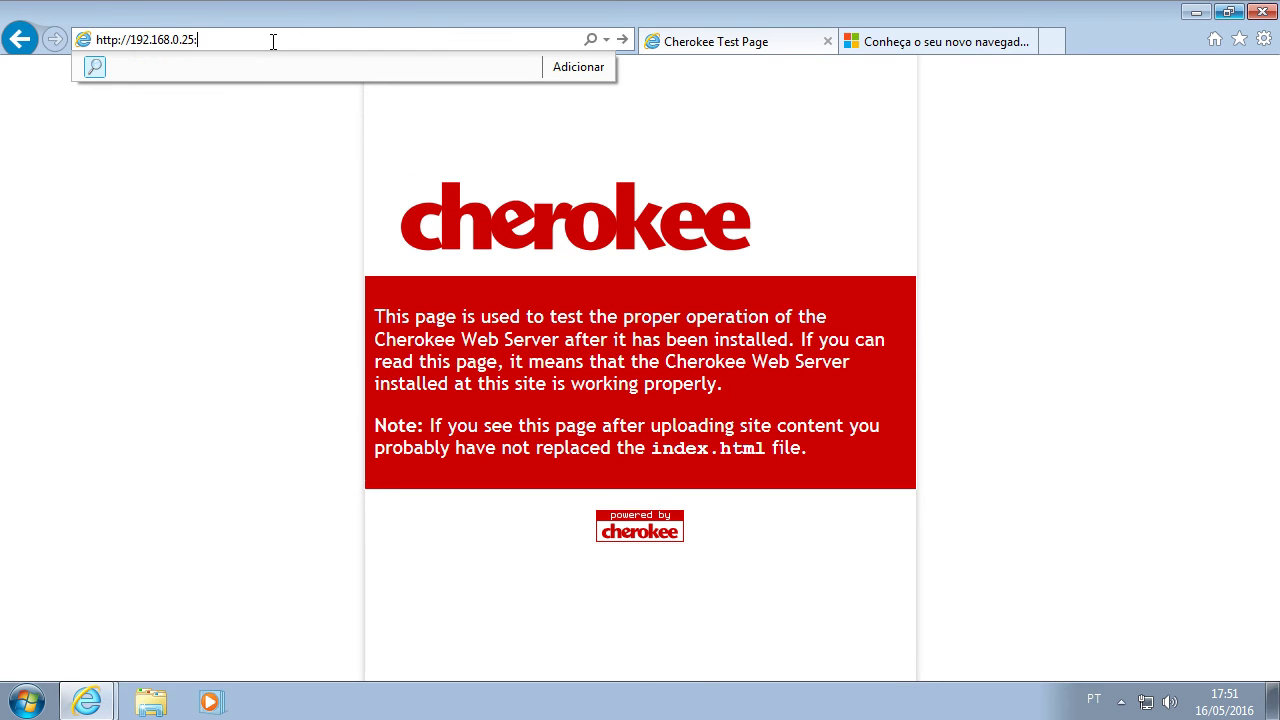
{"action": "type", "text": "8080"}
{"action": "key", "text": "Return"}
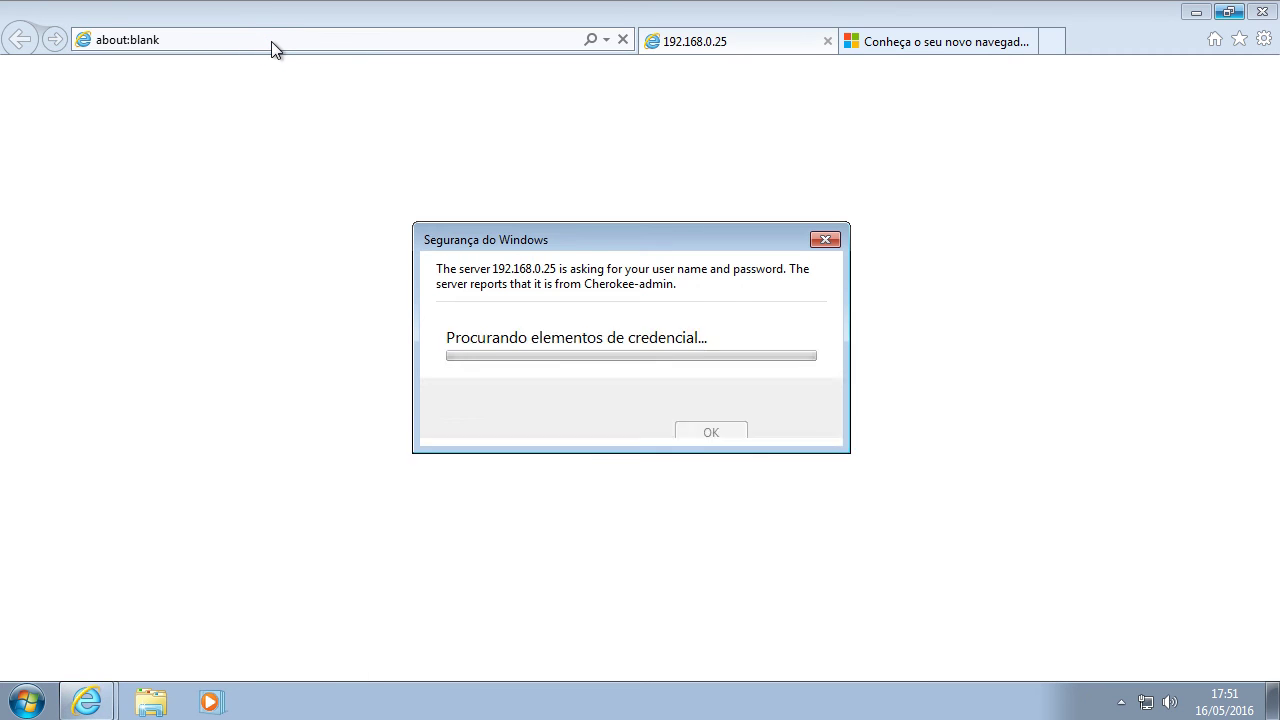
Step: Sign in to Cherokee-admin as admin with the copied one-time password
{"action": "type", "text": "admin"}
{"action": "key", "text": "Tab"}
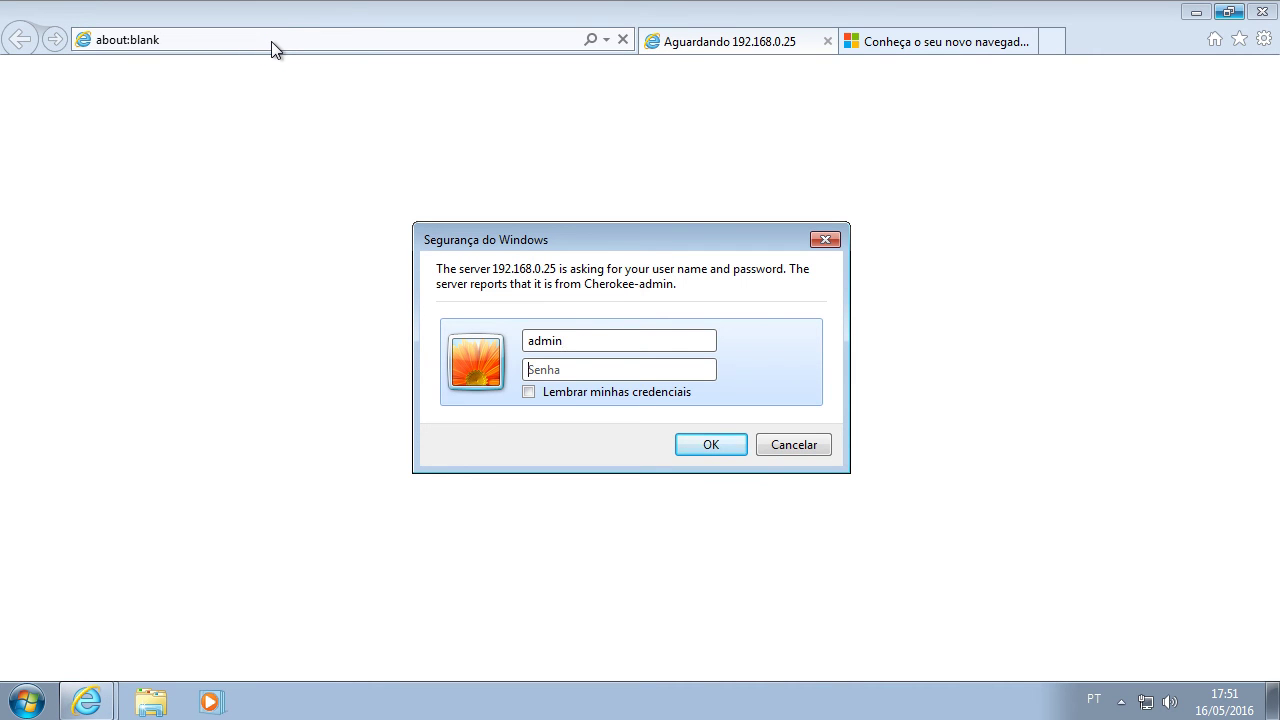
{"action": "key", "text": "ctrl+v"}
{"action": "left_click", "coordinate": [711, 447]}
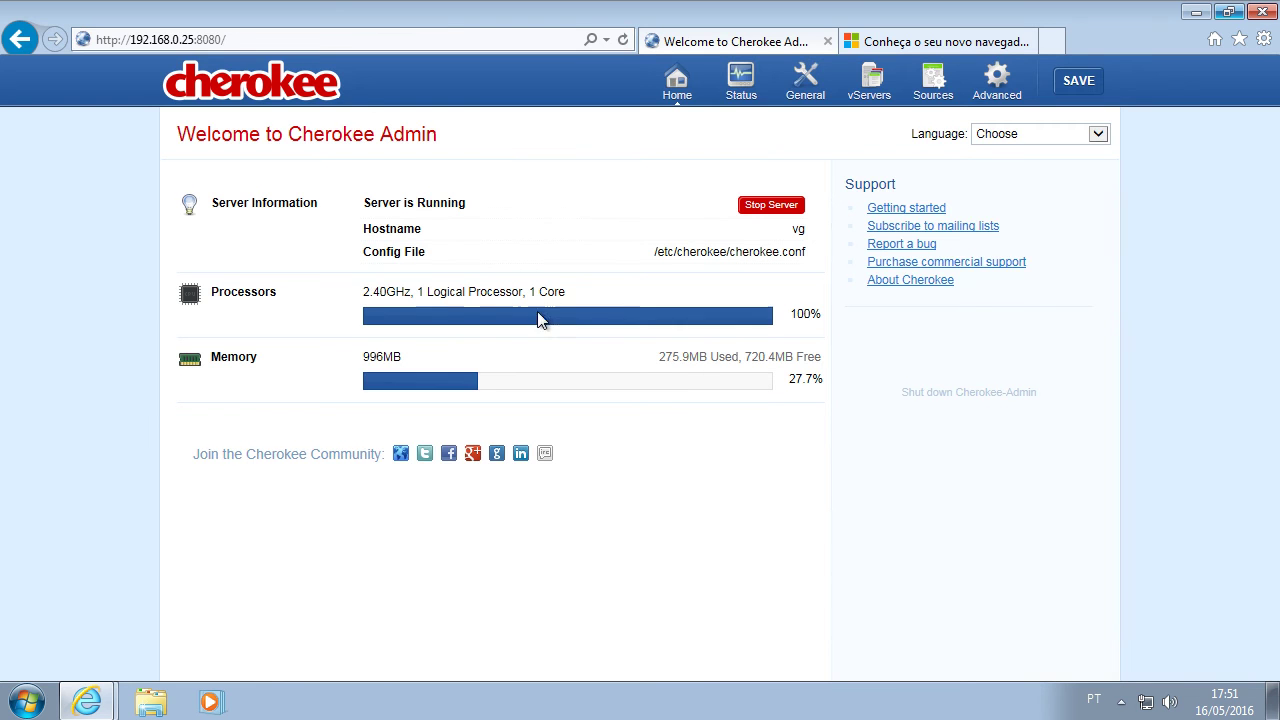
Step: Review the welcome heading and config file path on the admin home page, and choose Brazilian Portuguese as the interface language
{"action": "left_click_drag", "start_coordinate": [178, 134], "coordinate": [372, 136]}
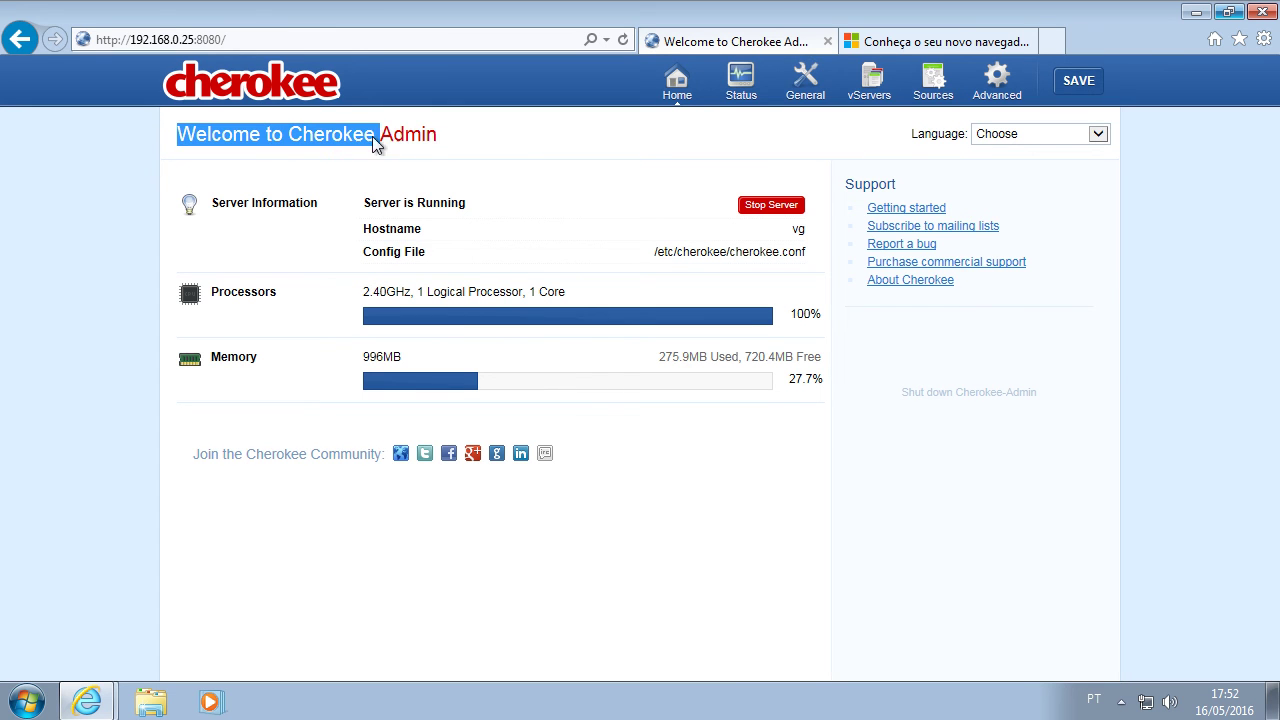
{"action": "left_click", "coordinate": [489, 148]}
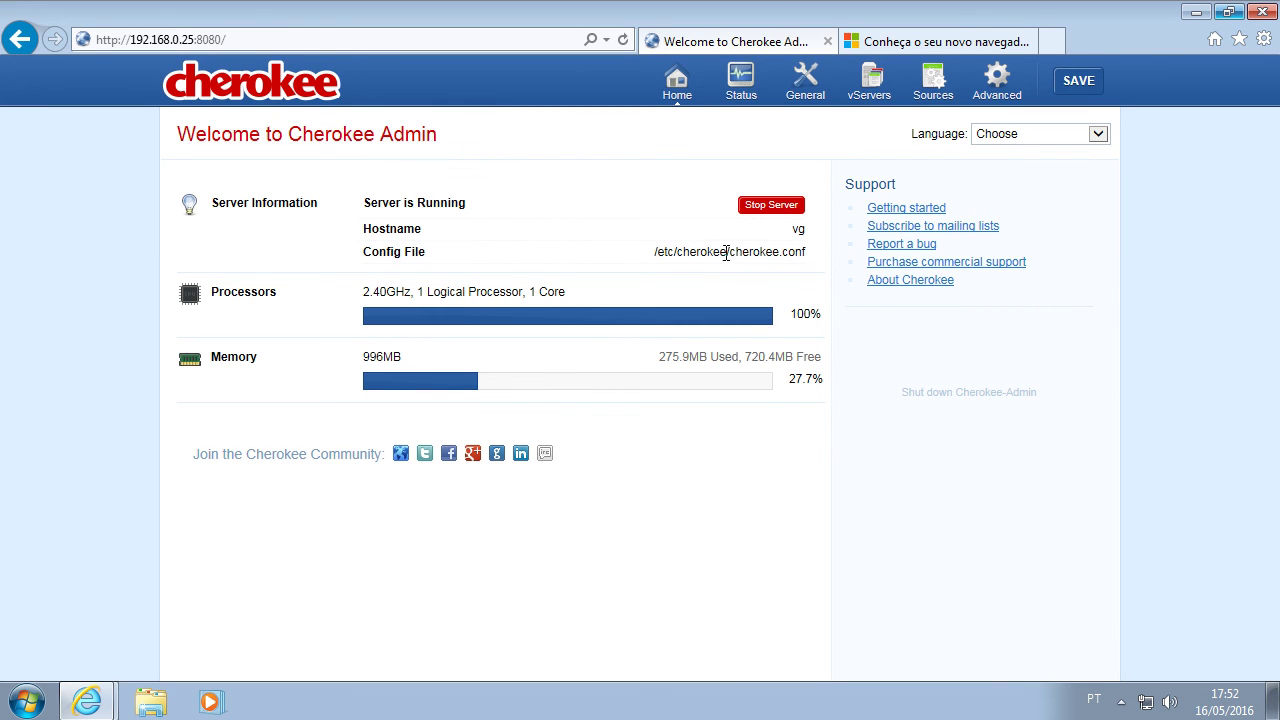
{"action": "left_click_drag", "start_coordinate": [655, 254], "coordinate": [831, 257]}
{"action": "left_click", "coordinate": [831, 257]}
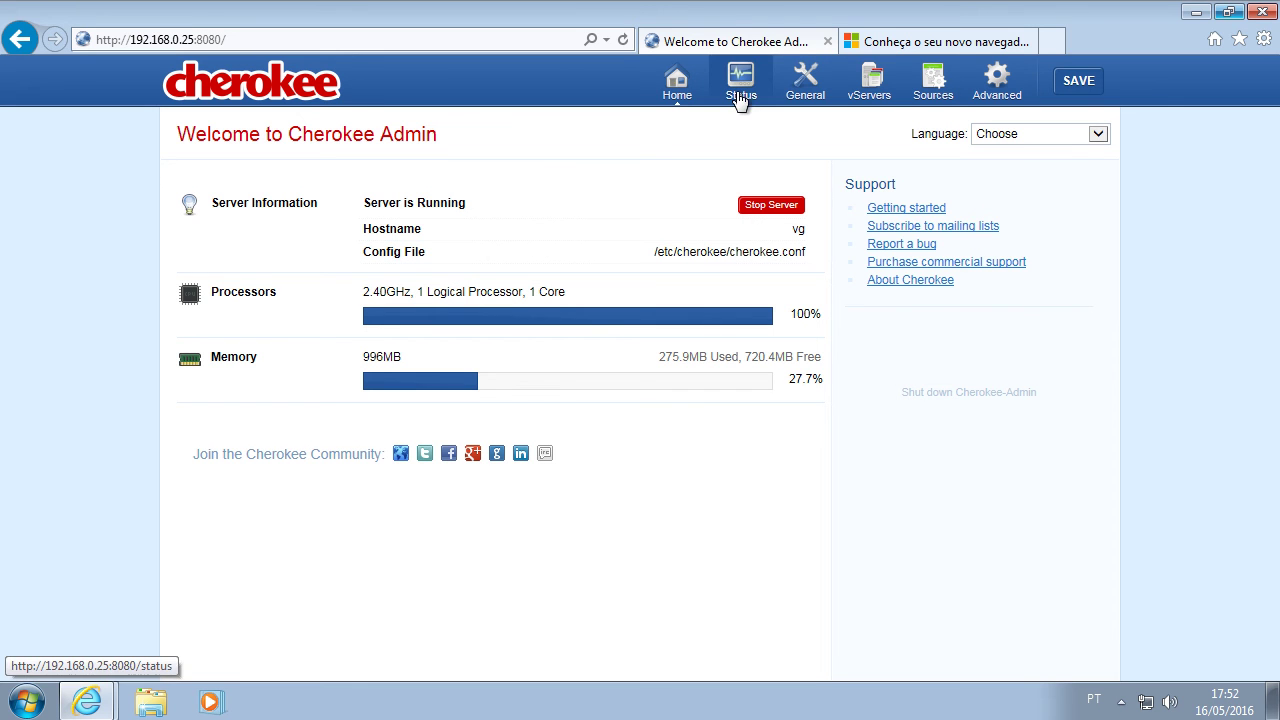
{"action": "left_click", "coordinate": [1062, 139]}
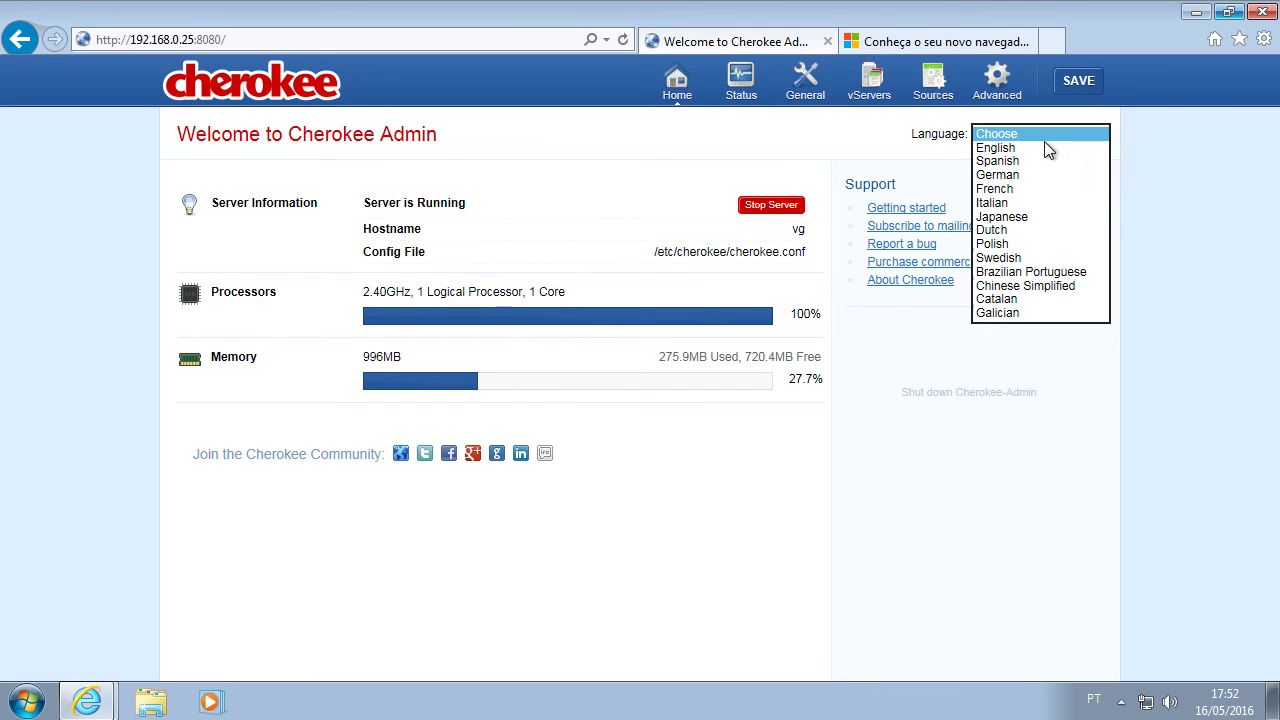
{"action": "left_click", "coordinate": [1058, 272]}
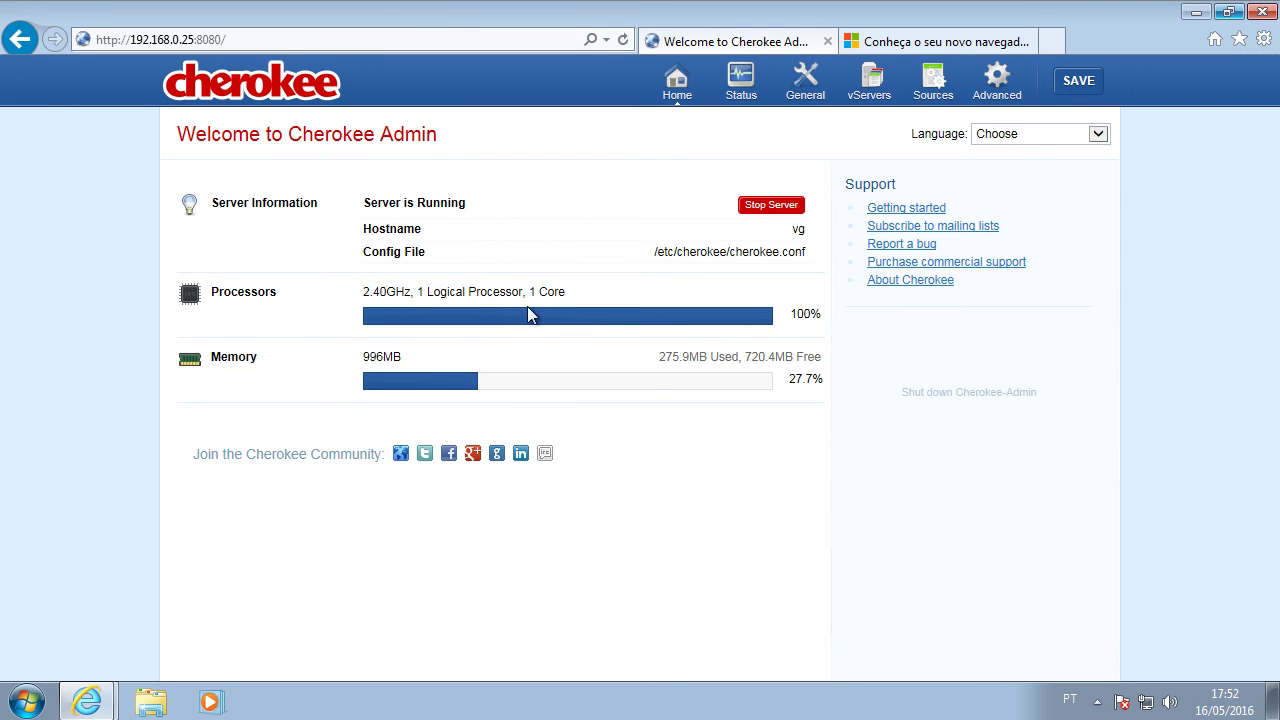
Step: Examine the status page's server-wide monitoring and the monitoring of the default virtual server
{"action": "left_click", "coordinate": [741, 97]}
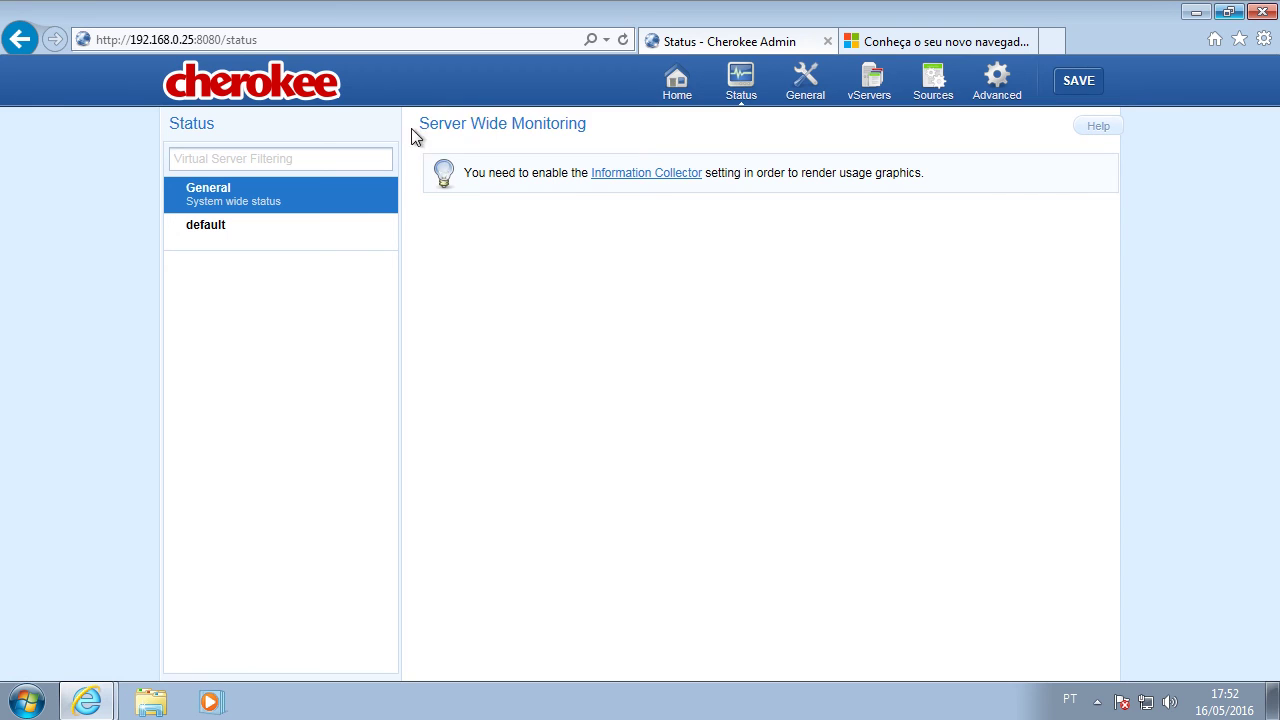
{"action": "left_click_drag", "start_coordinate": [415, 137], "coordinate": [586, 134]}
{"action": "left_click", "coordinate": [762, 176]}
{"action": "left_click", "coordinate": [229, 238]}
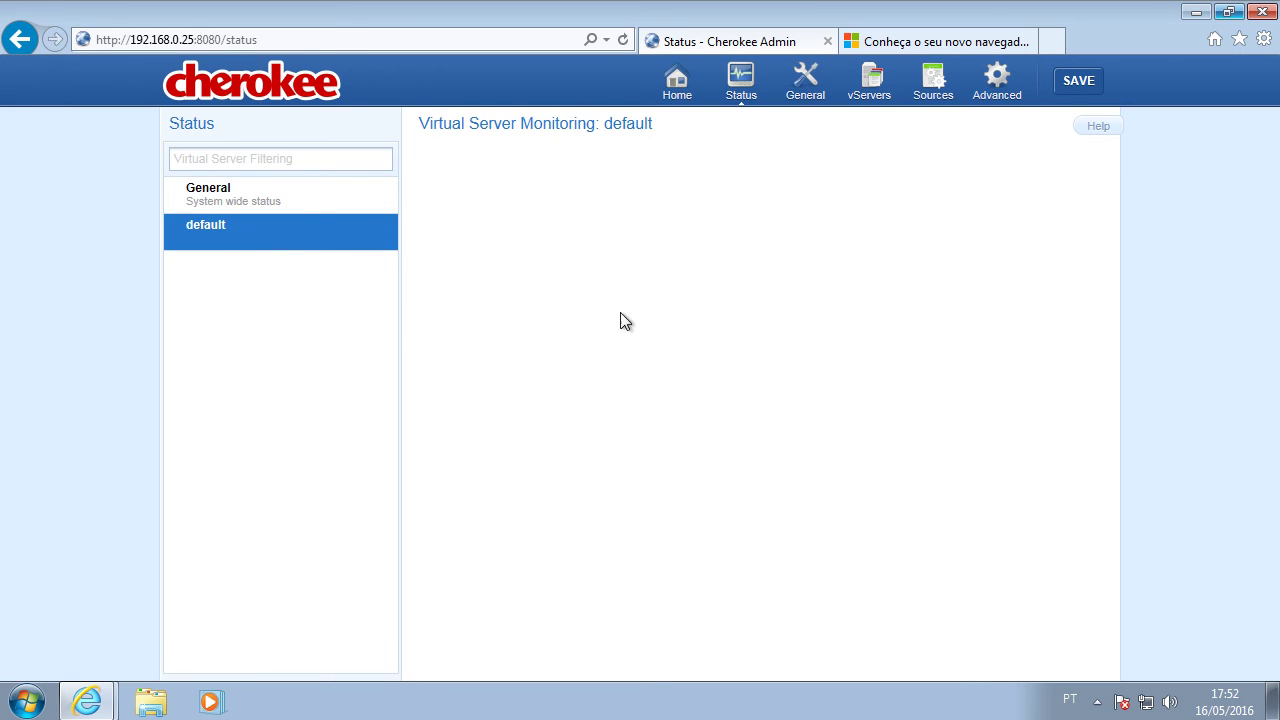
{"action": "left_click", "coordinate": [306, 212]}
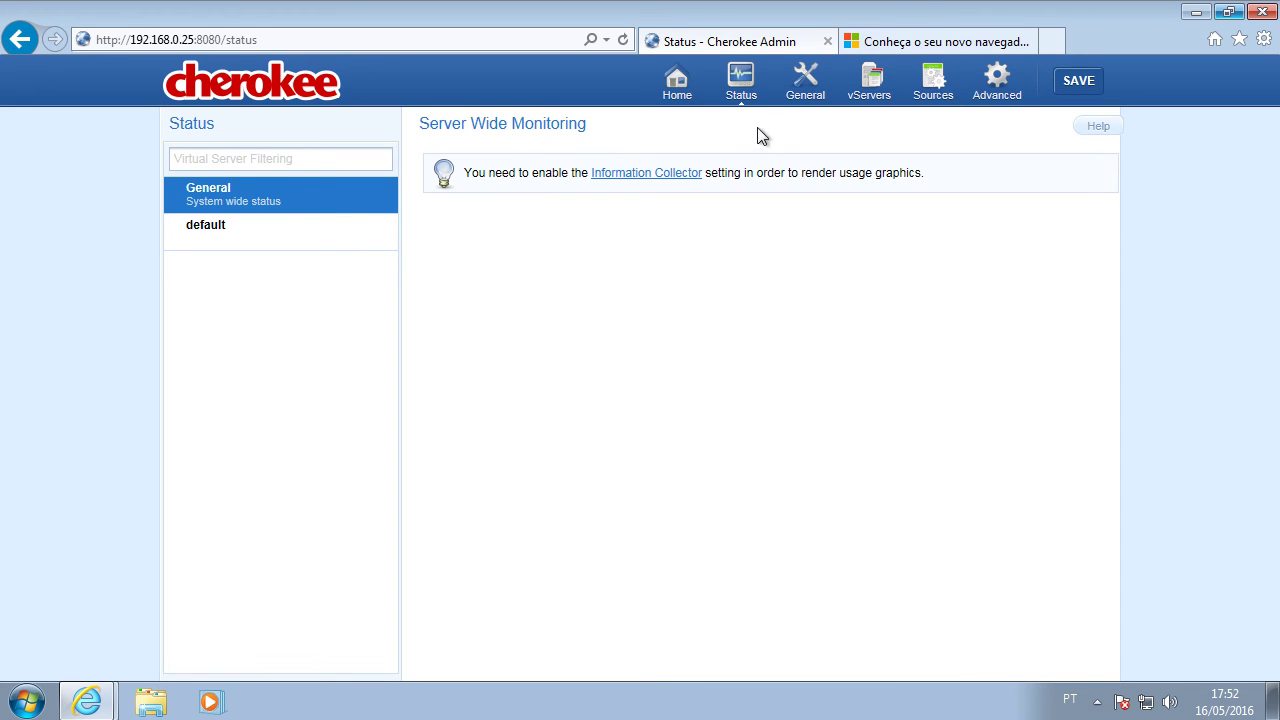
Step: In the general network settings, check the SSL/TLS back-end options and set the Information Collector's graphs type to RRDtool graphs
{"action": "left_click", "coordinate": [802, 100]}
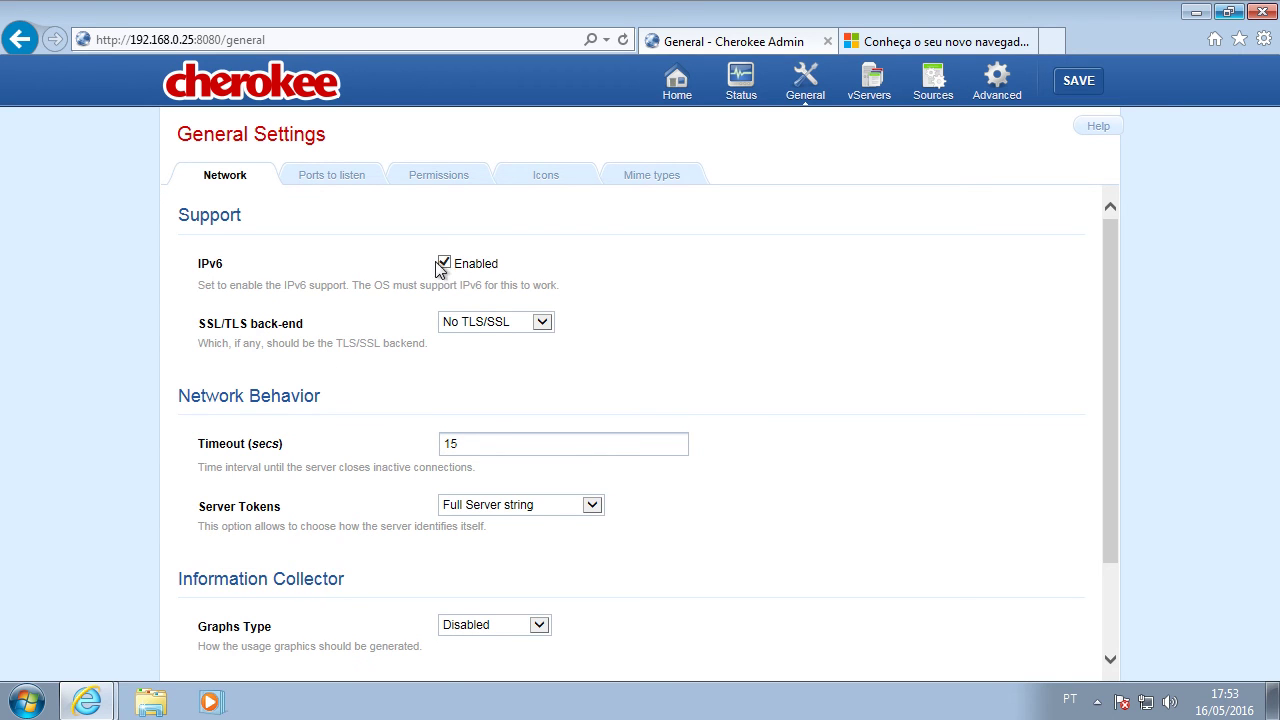
{"action": "left_click", "coordinate": [477, 325]}
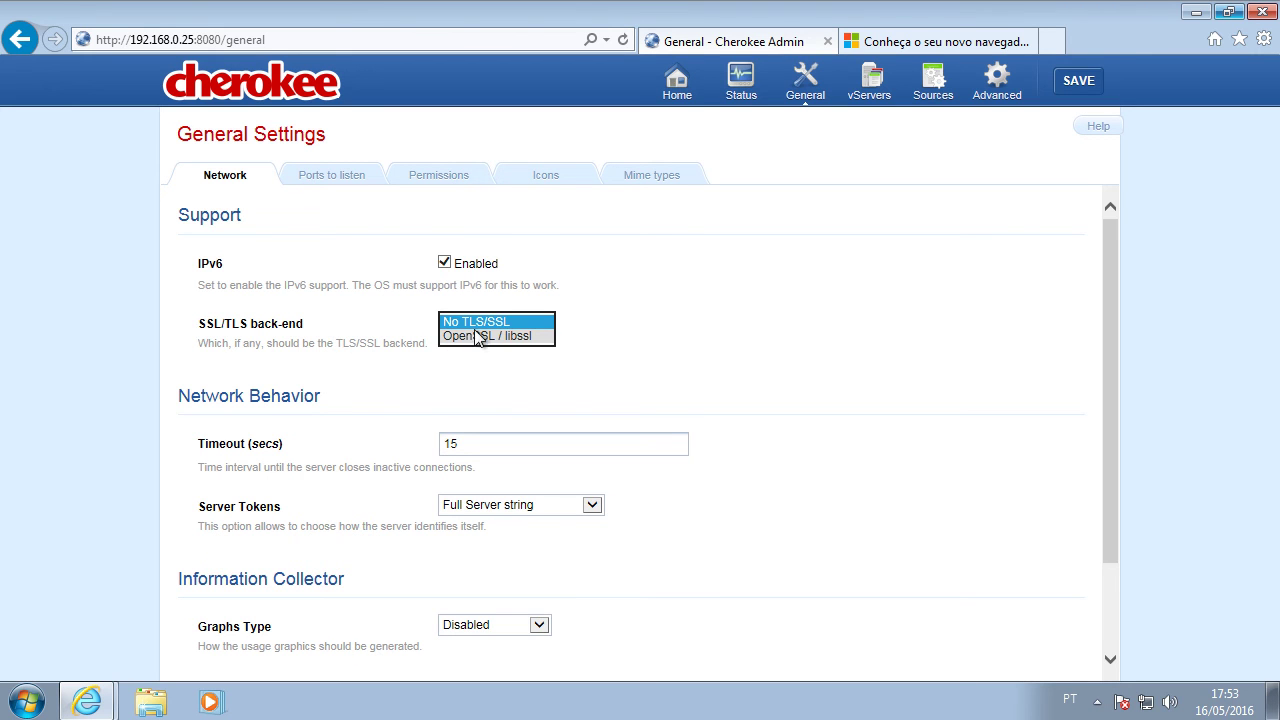
{"action": "left_click", "coordinate": [710, 350]}
{"action": "scroll", "coordinate": [340, 360], "scroll_direction": "down", "scroll_amount": 2}
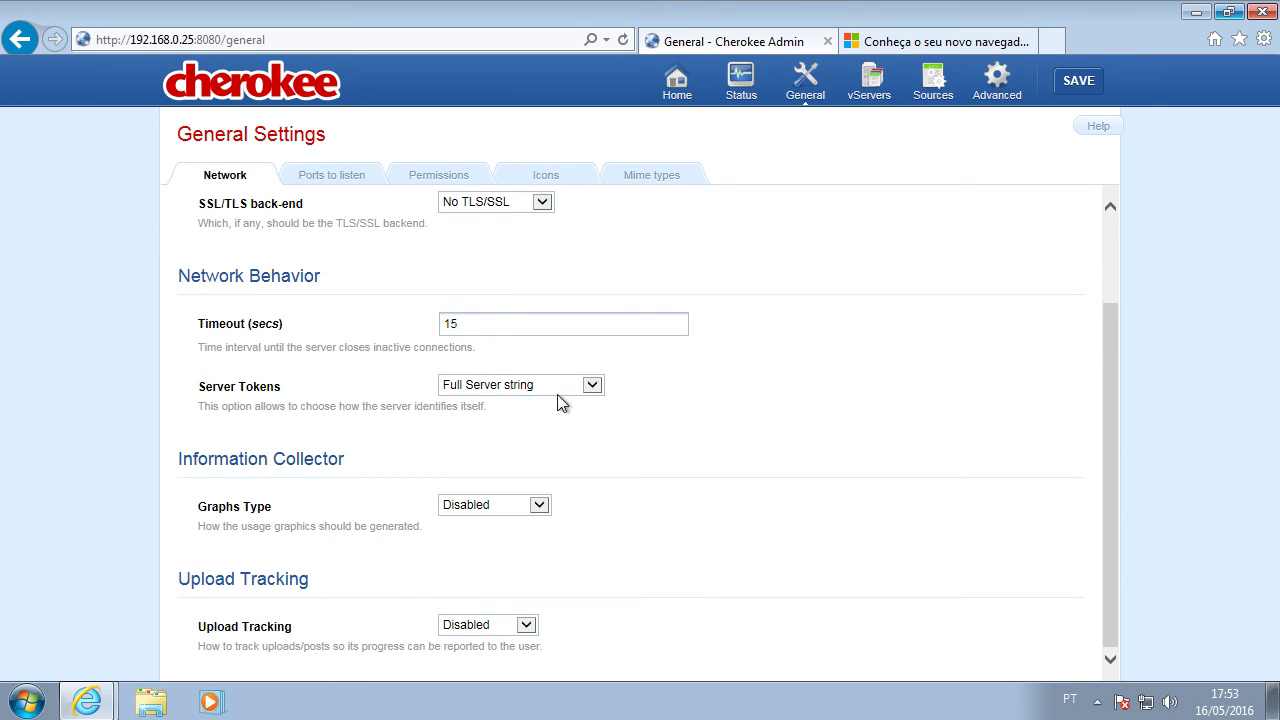
{"action": "left_click", "coordinate": [500, 512]}
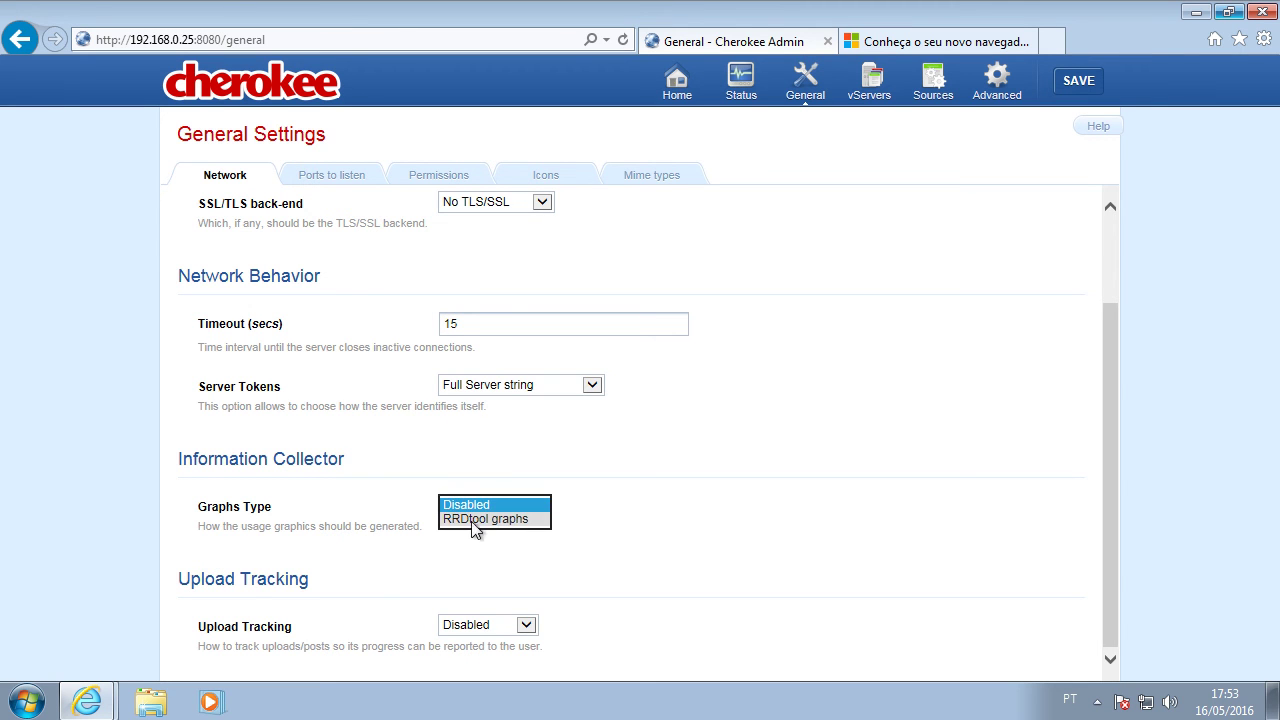
{"action": "left_click", "coordinate": [480, 520]}
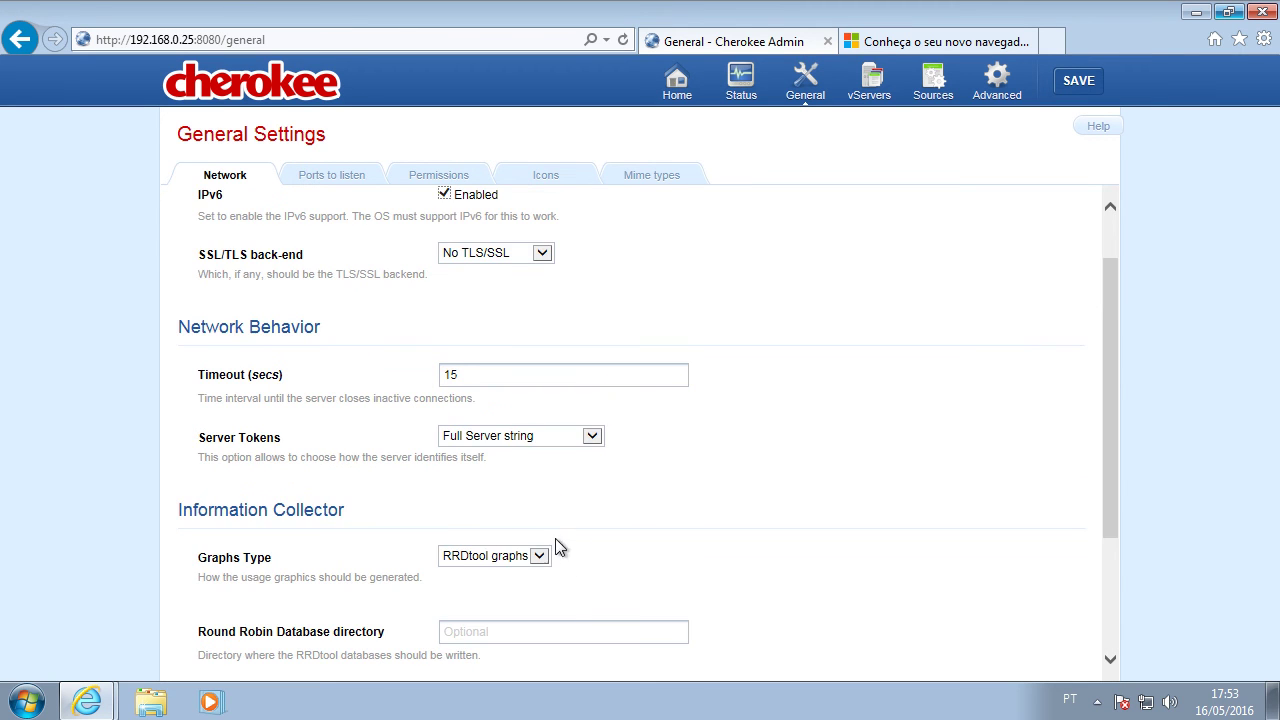
{"action": "scroll", "coordinate": [595, 545], "scroll_direction": "down", "scroll_amount": 2}
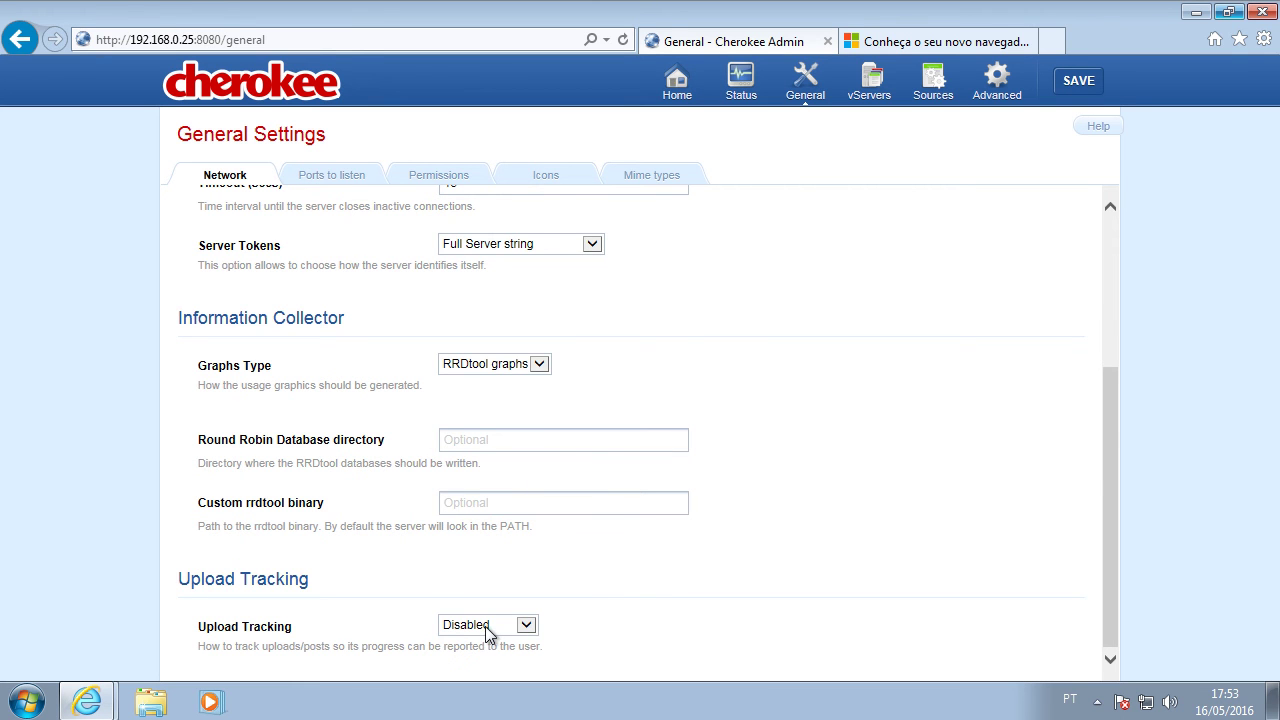
{"action": "scroll", "coordinate": [483, 328], "scroll_direction": "up", "scroll_amount": 5}
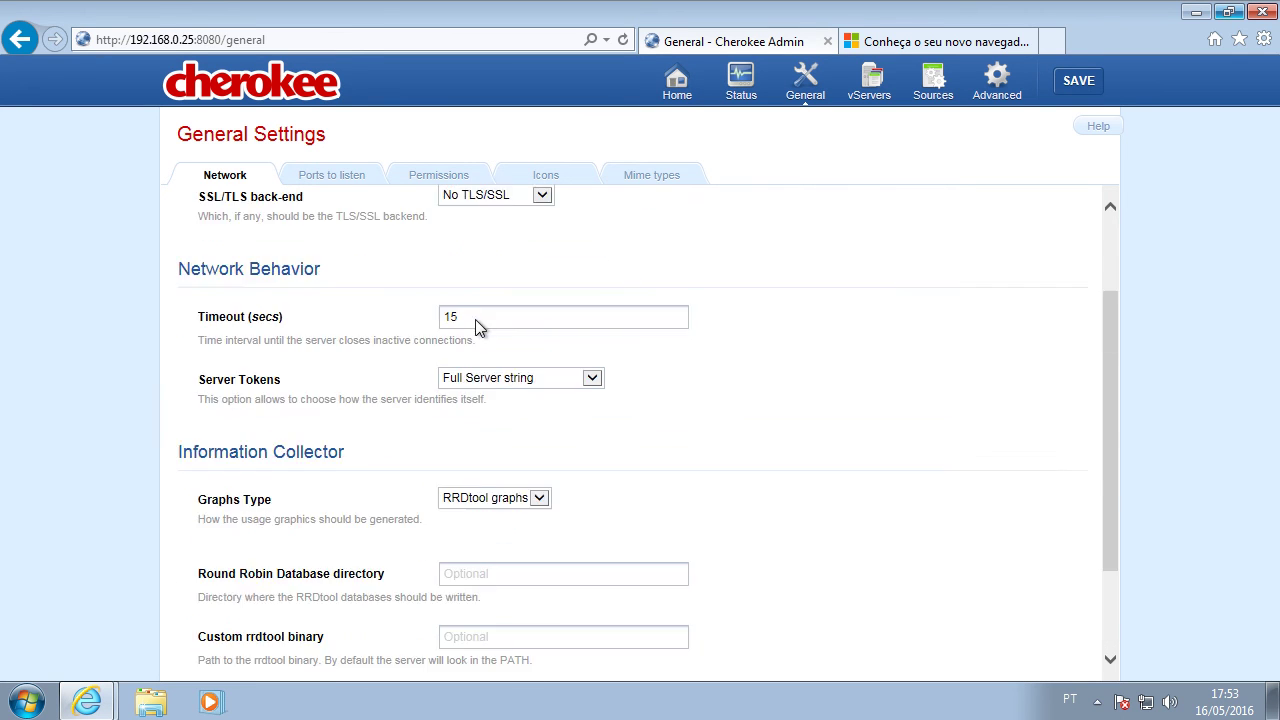
Step: Examine the general settings for listening ports, execution permissions, icons and MIME types
{"action": "left_click", "coordinate": [352, 185]}
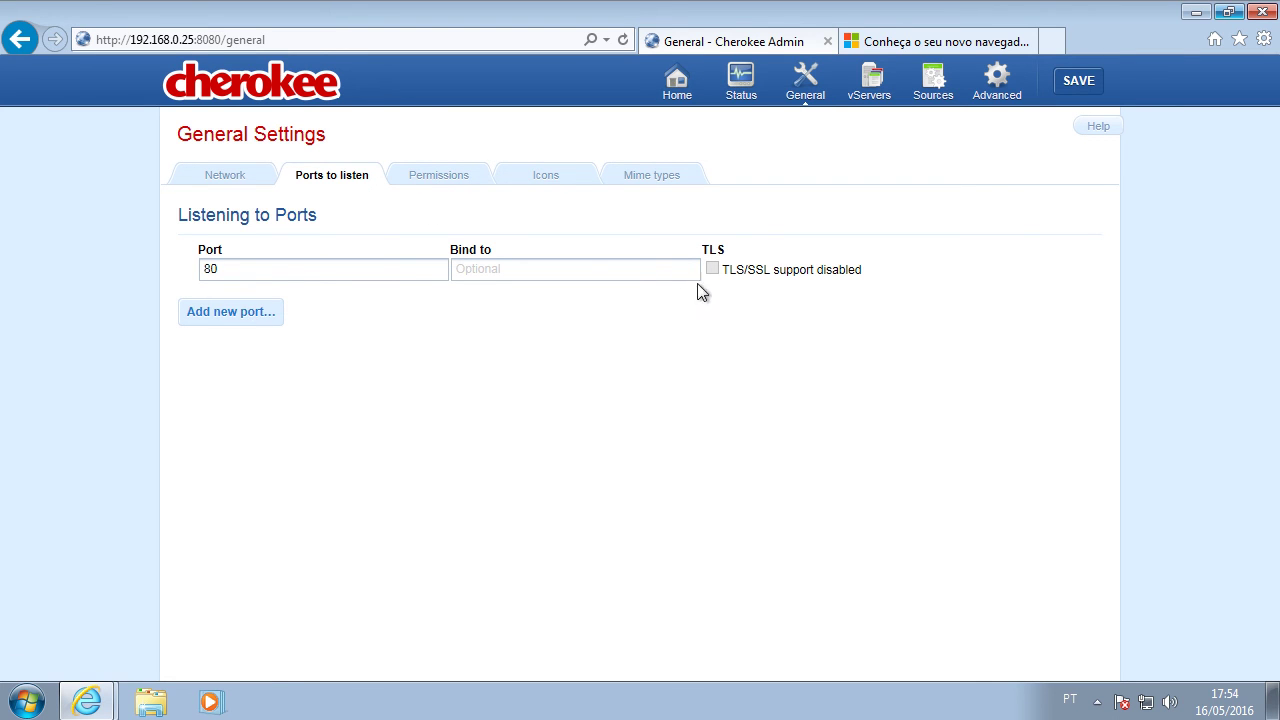
{"action": "left_click_drag", "start_coordinate": [732, 272], "coordinate": [860, 280]}
{"action": "left_click", "coordinate": [422, 180]}
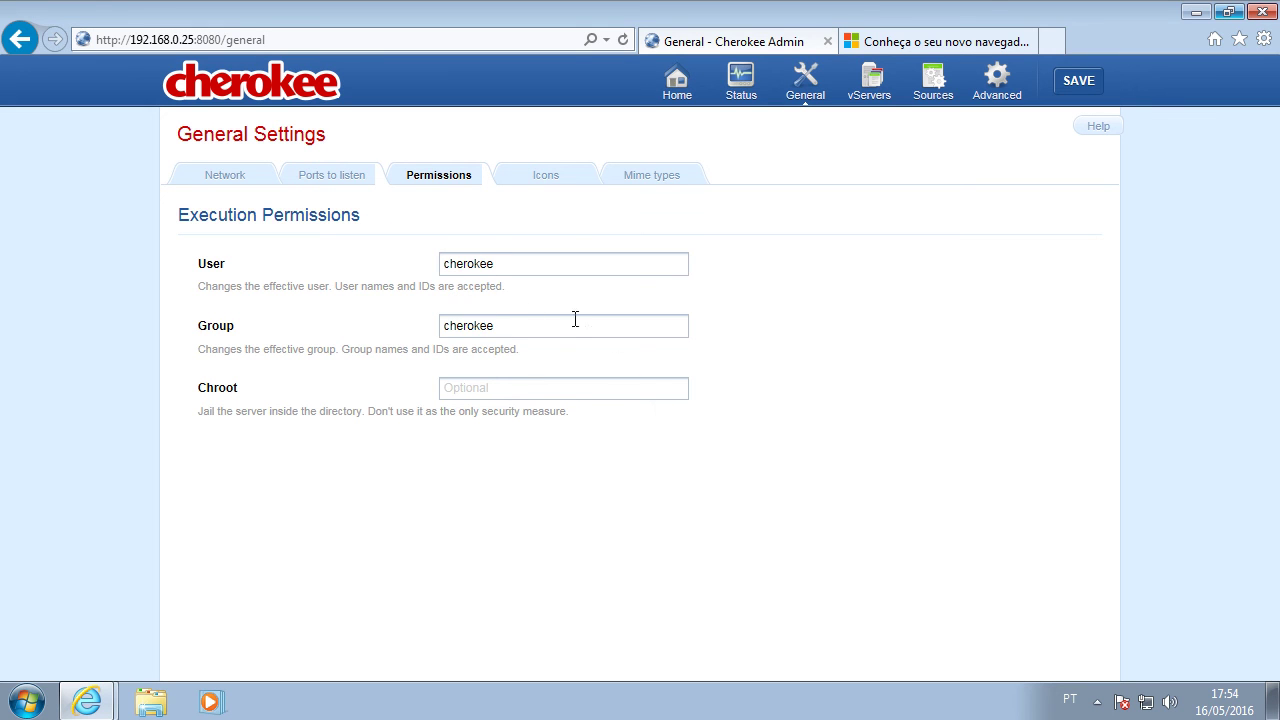
{"action": "left_click_drag", "start_coordinate": [534, 324], "coordinate": [356, 316]}
{"action": "left_click", "coordinate": [535, 261]}
{"action": "left_click", "coordinate": [543, 190]}
{"action": "scroll", "coordinate": [587, 398], "scroll_direction": "down", "scroll_amount": 10}
{"action": "scroll", "coordinate": [587, 398], "scroll_direction": "up", "scroll_amount": 10}
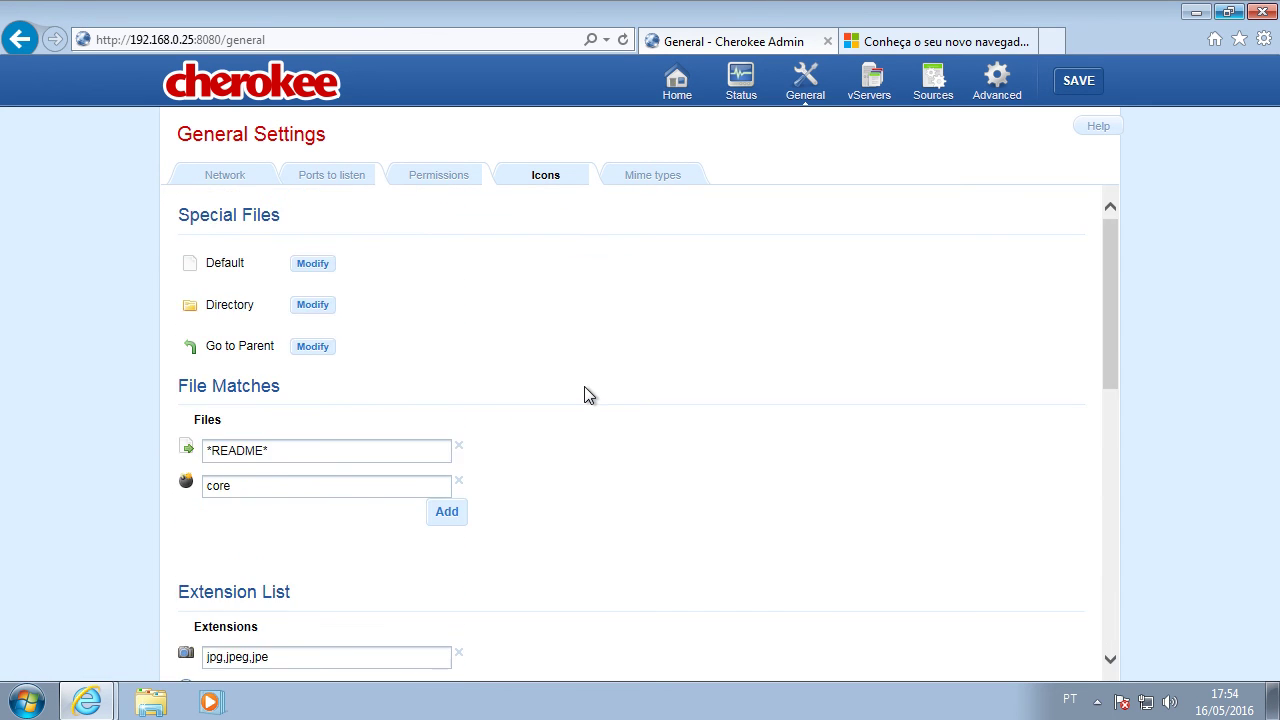
{"action": "left_click", "coordinate": [668, 188]}
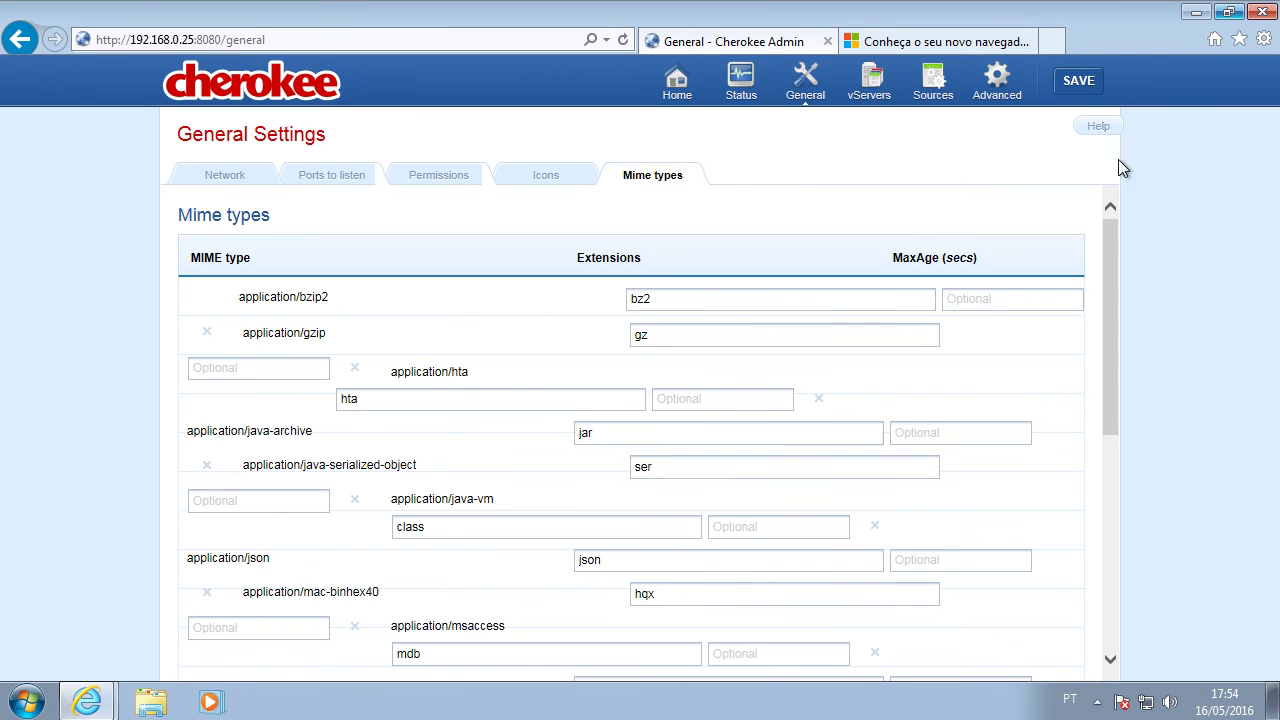
Step: Save the configuration, apply it with a graceful restart, and look through the MIME types before returning to the general network settings
{"action": "left_click", "coordinate": [1080, 88]}
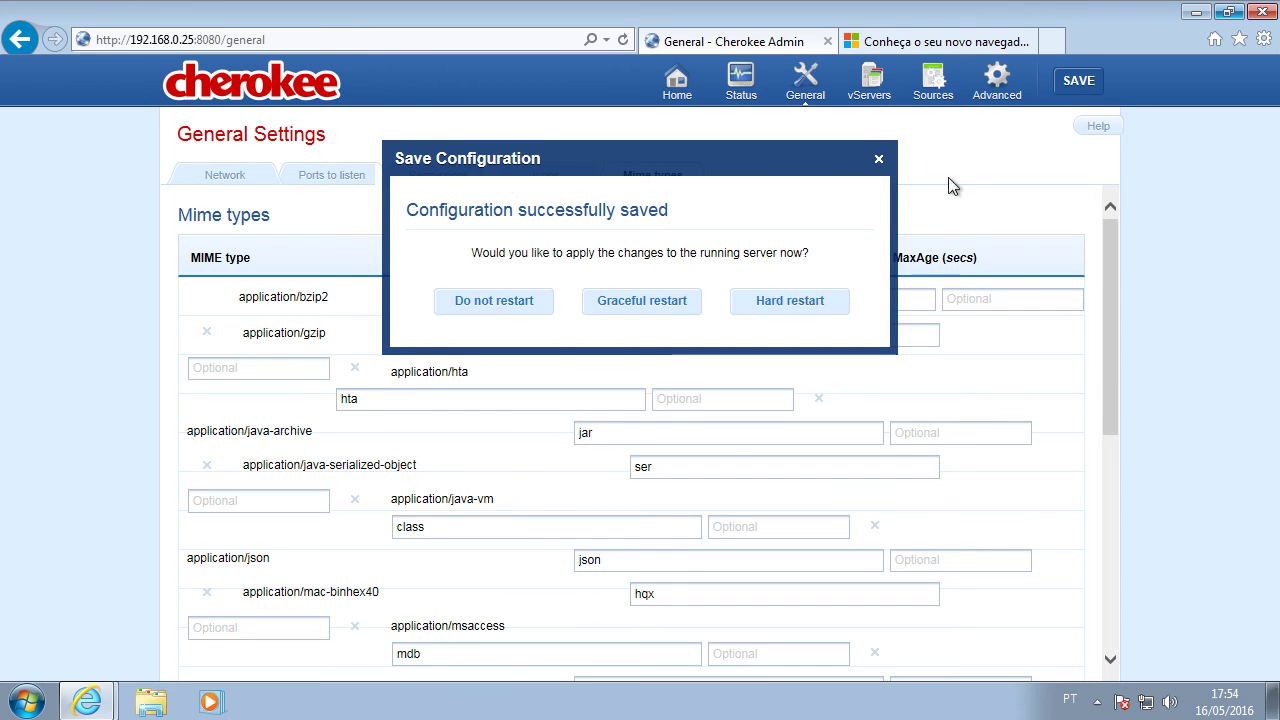
{"action": "left_click", "coordinate": [675, 316]}
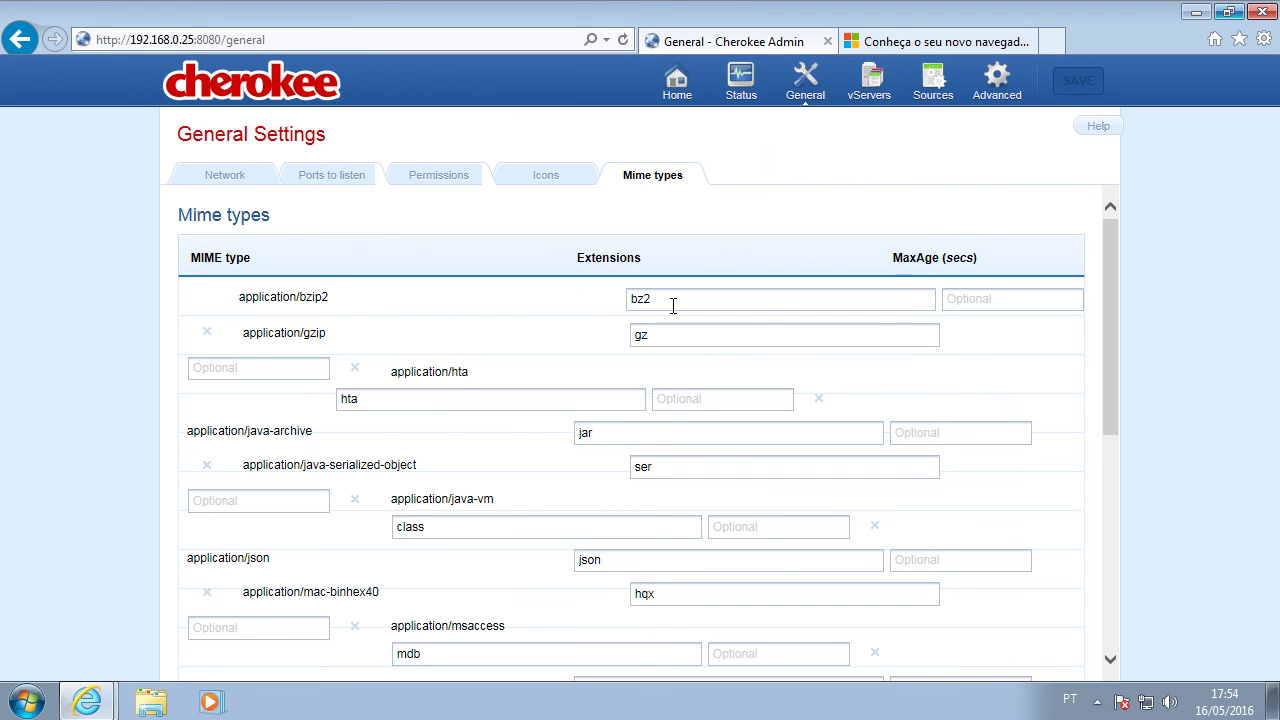
{"action": "scroll", "coordinate": [996, 388], "scroll_direction": "down", "scroll_amount": 5}
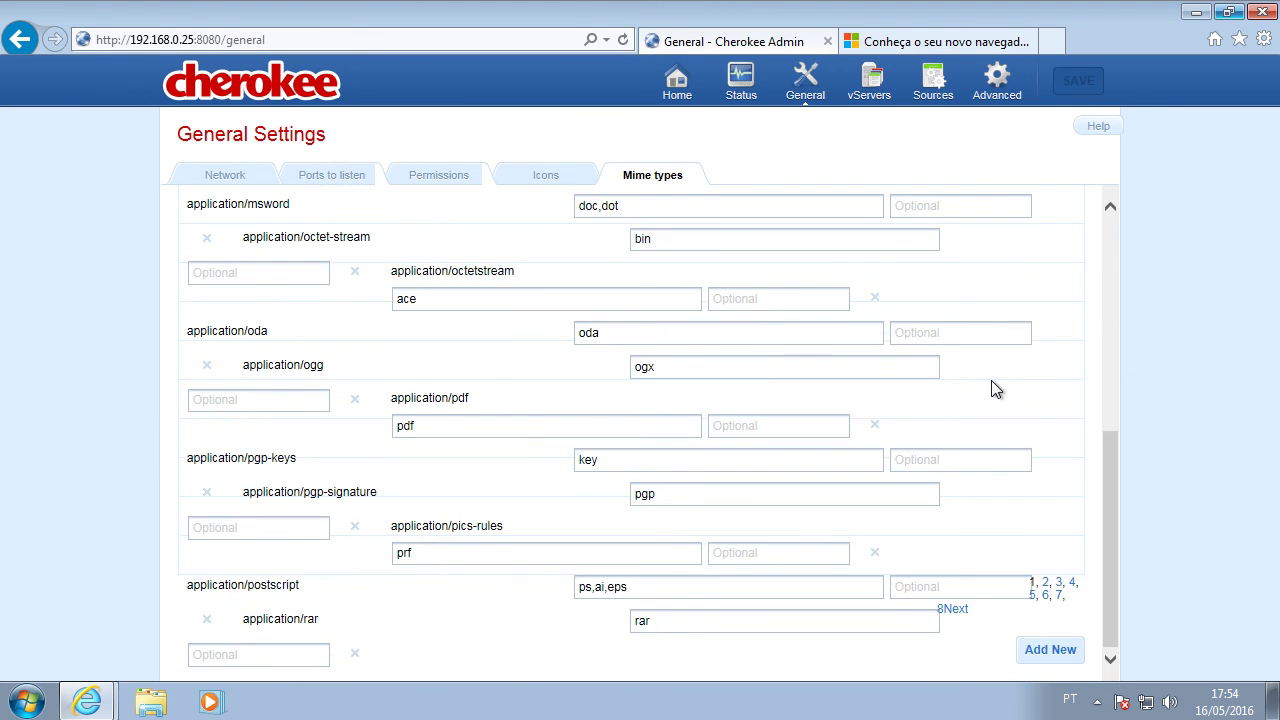
{"action": "left_click", "coordinate": [822, 95]}
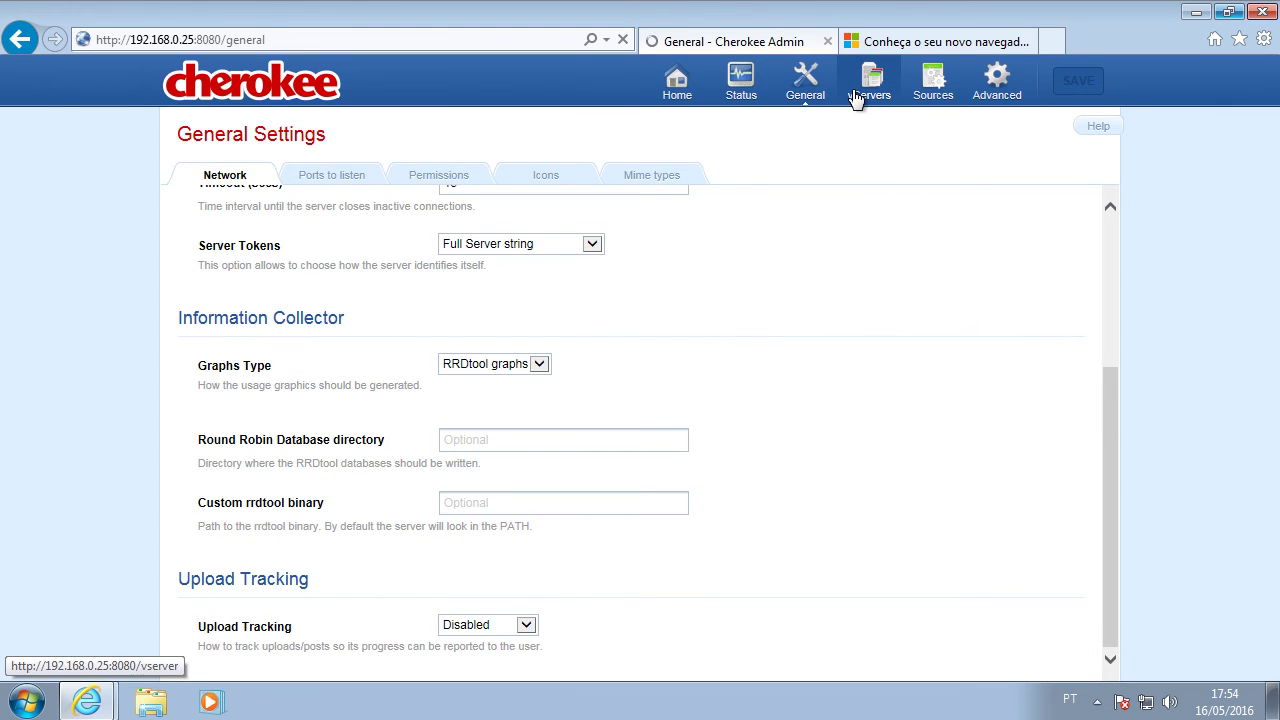
Step: Examine the default virtual server's basic settings, including document root, directory indexes, network and advanced virtual hosting method
{"action": "left_click", "coordinate": [855, 97]}
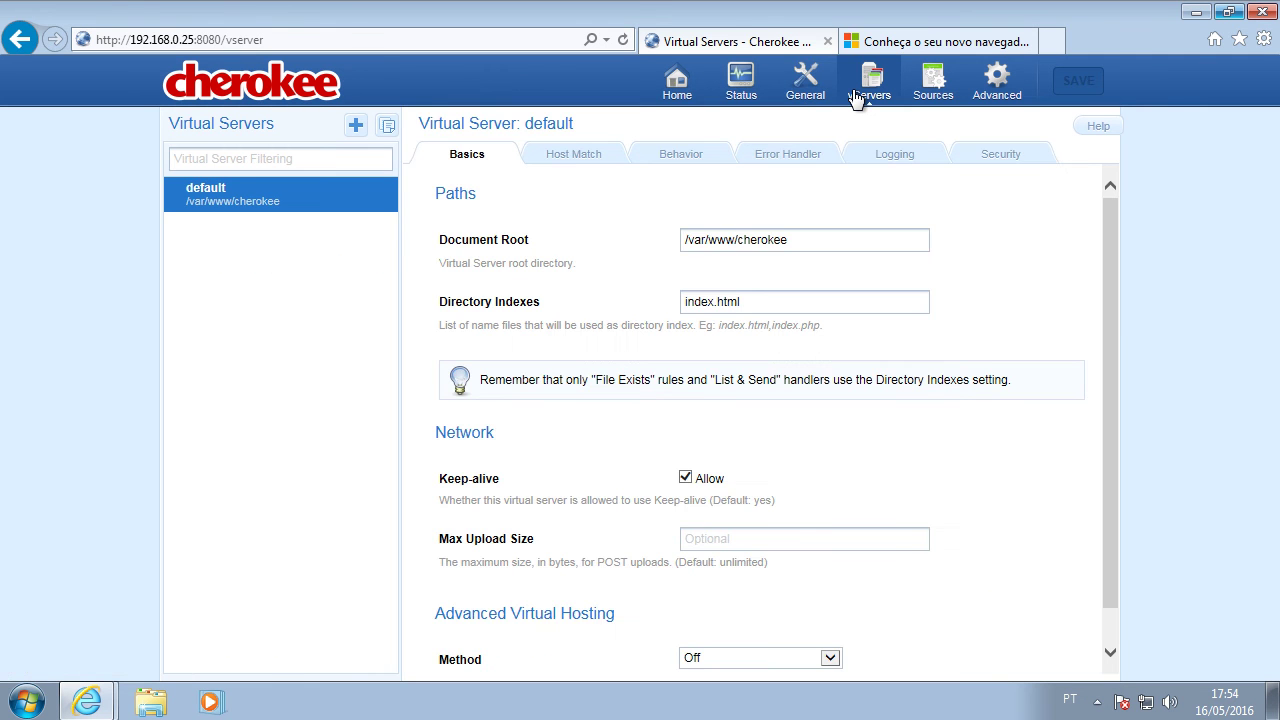
{"action": "scroll", "coordinate": [750, 378], "scroll_direction": "down", "scroll_amount": 1}
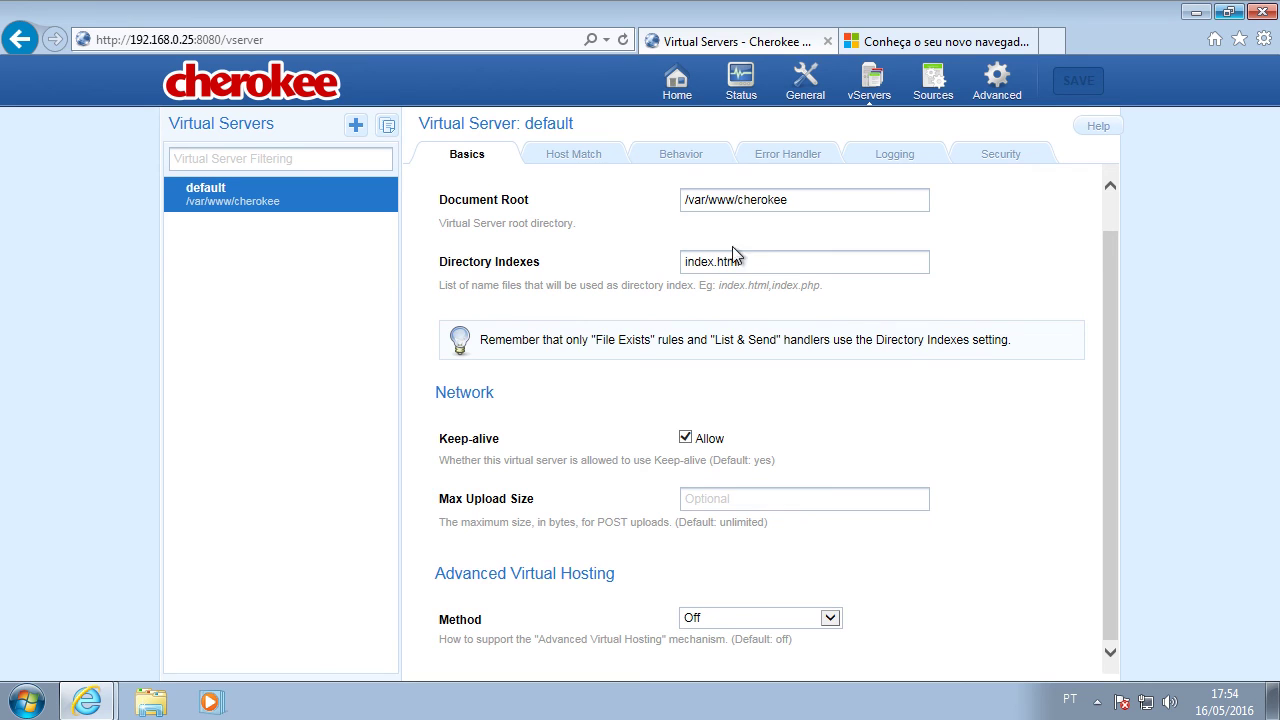
{"action": "scroll", "coordinate": [597, 327], "scroll_direction": "up", "scroll_amount": 1}
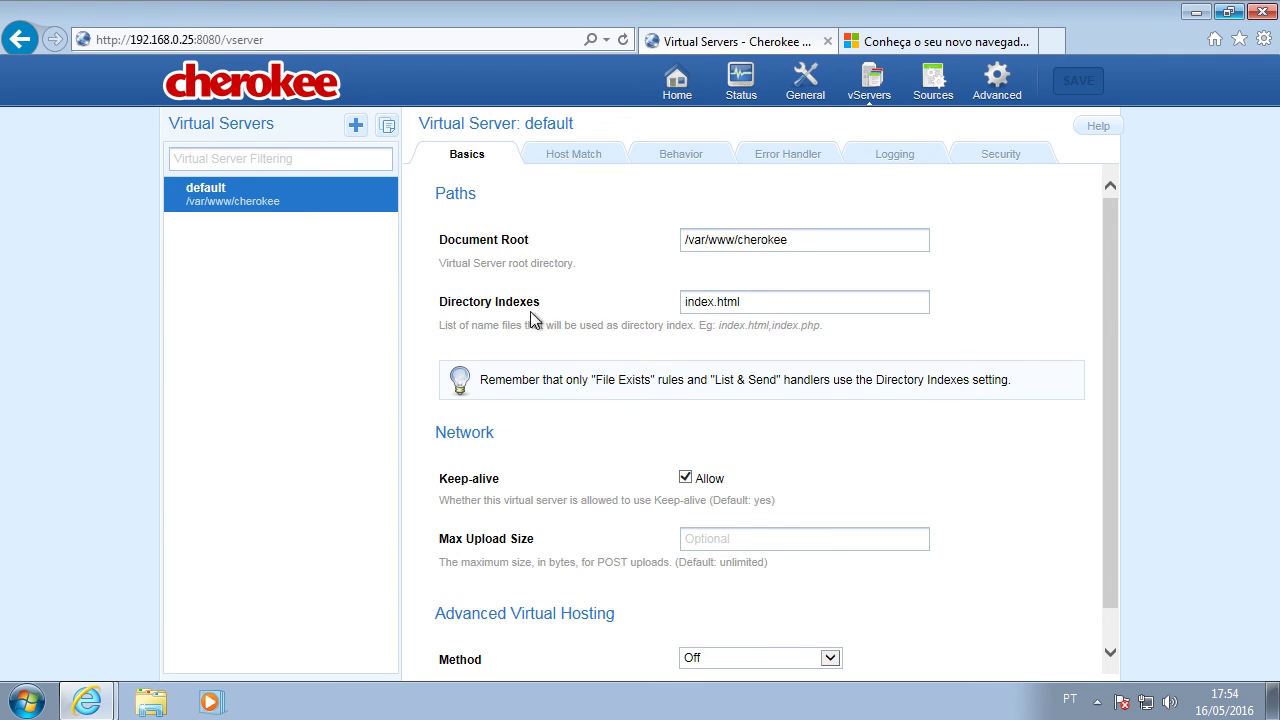
{"action": "scroll", "coordinate": [672, 416], "scroll_direction": "down", "scroll_amount": 1}
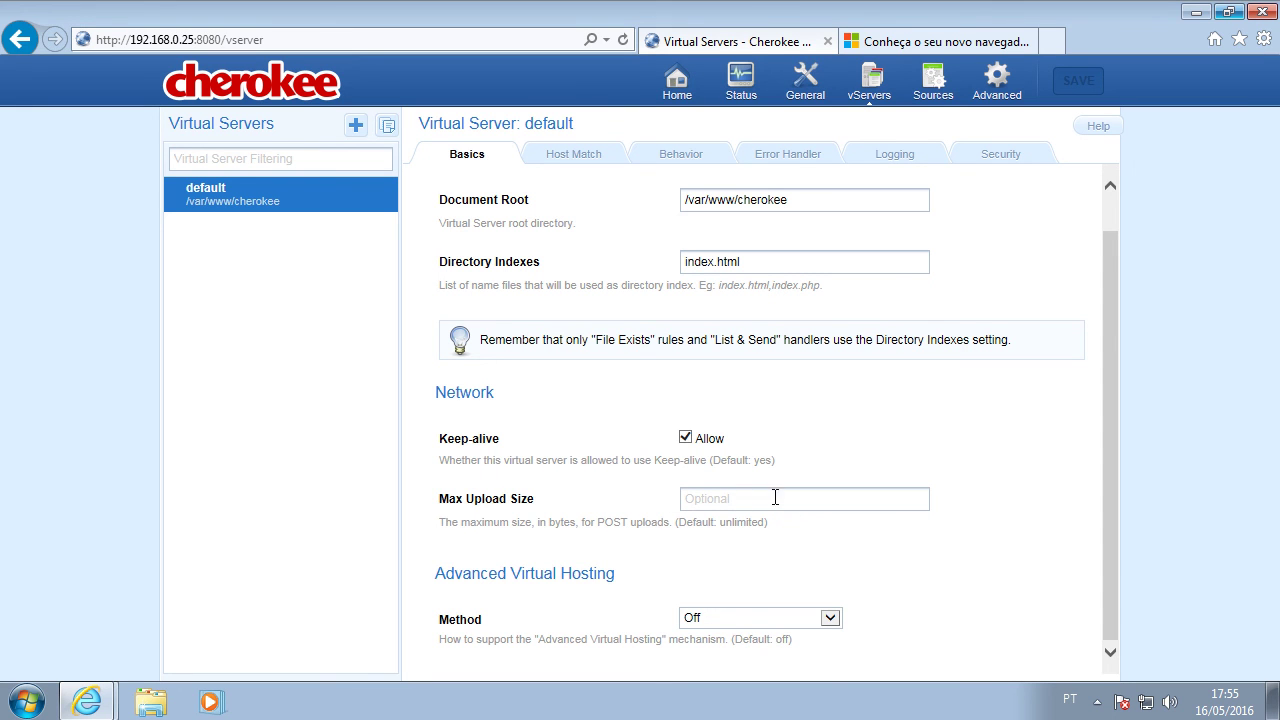
{"action": "left_click", "coordinate": [726, 618]}
{"action": "left_click", "coordinate": [896, 542]}
Step: Examine the default virtual server's host match setting and behavior rules, including the encoding mark for the /about directory
{"action": "left_click", "coordinate": [570, 160]}
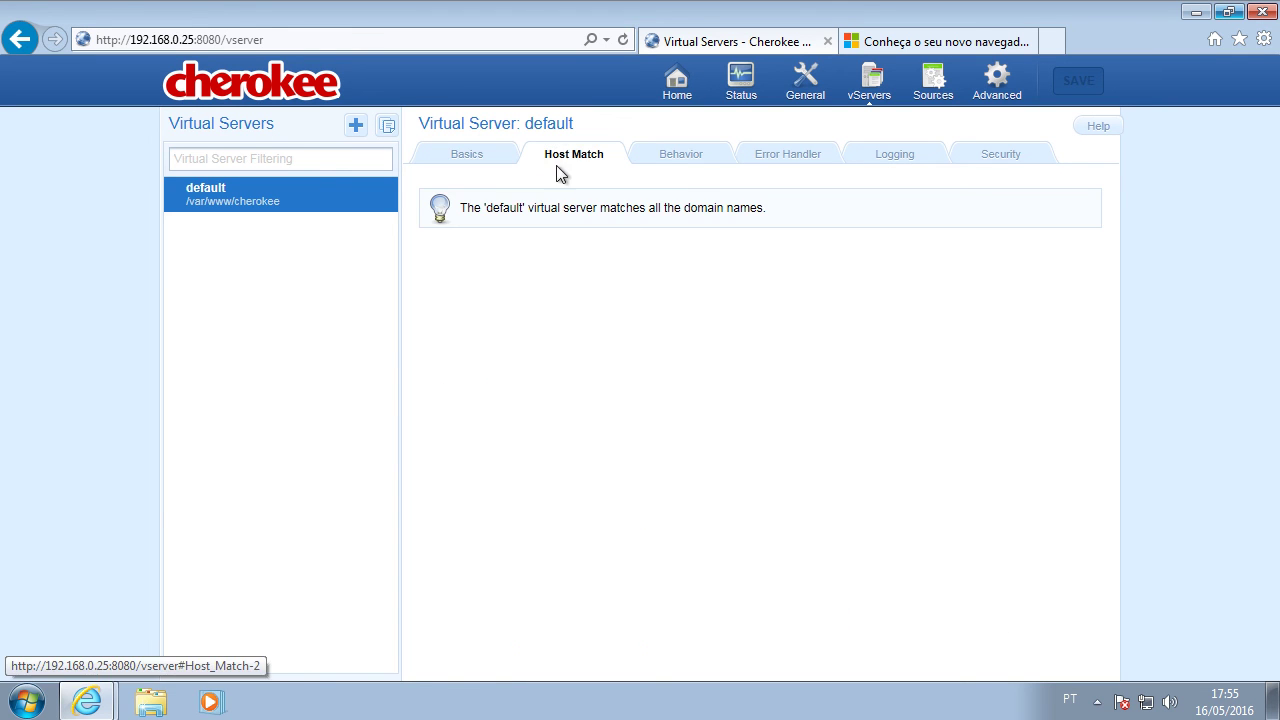
{"action": "left_click", "coordinate": [685, 155]}
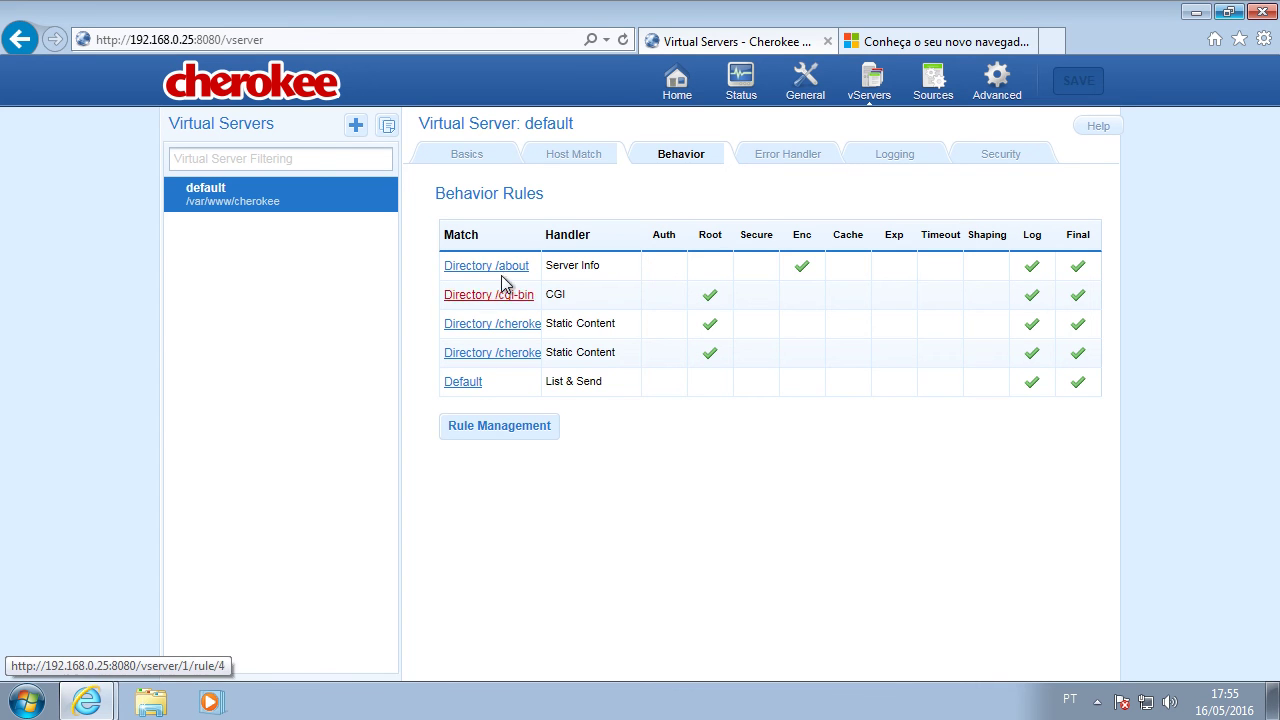
{"action": "left_click", "coordinate": [804, 268]}
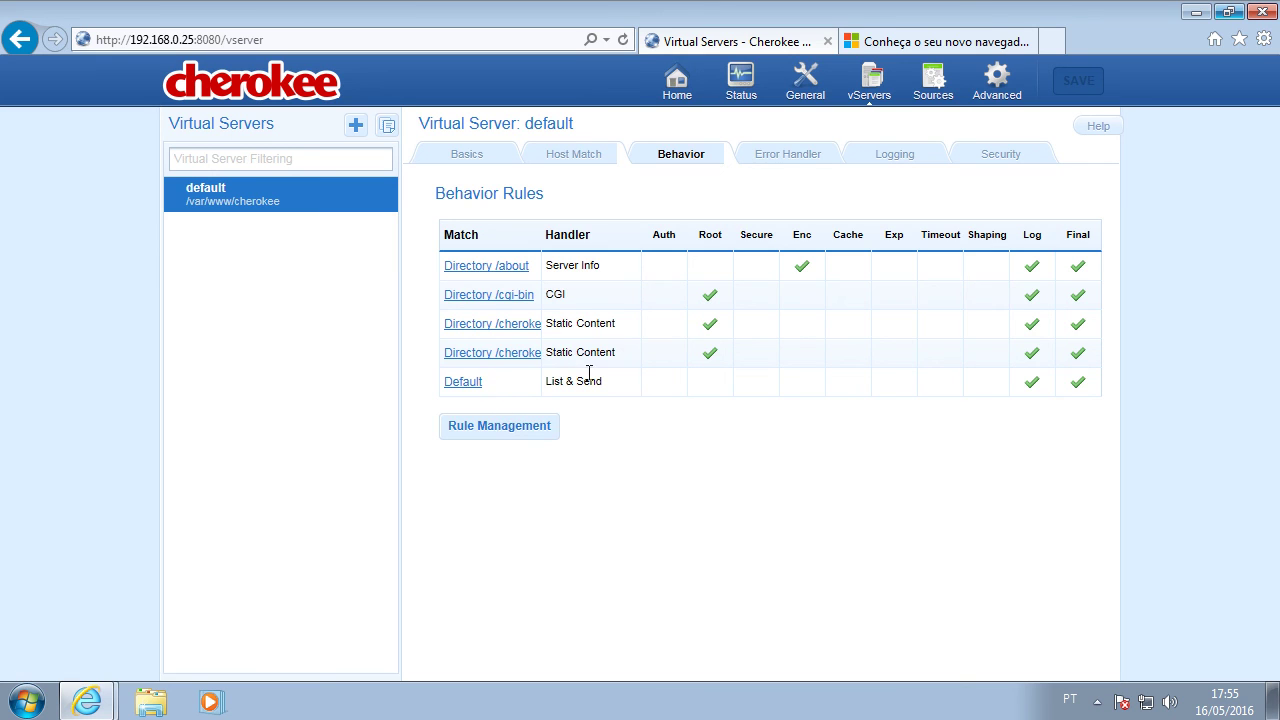
Step: Examine the default virtual server's error handling hook and the methods available for generating error responses
{"action": "left_click", "coordinate": [788, 158]}
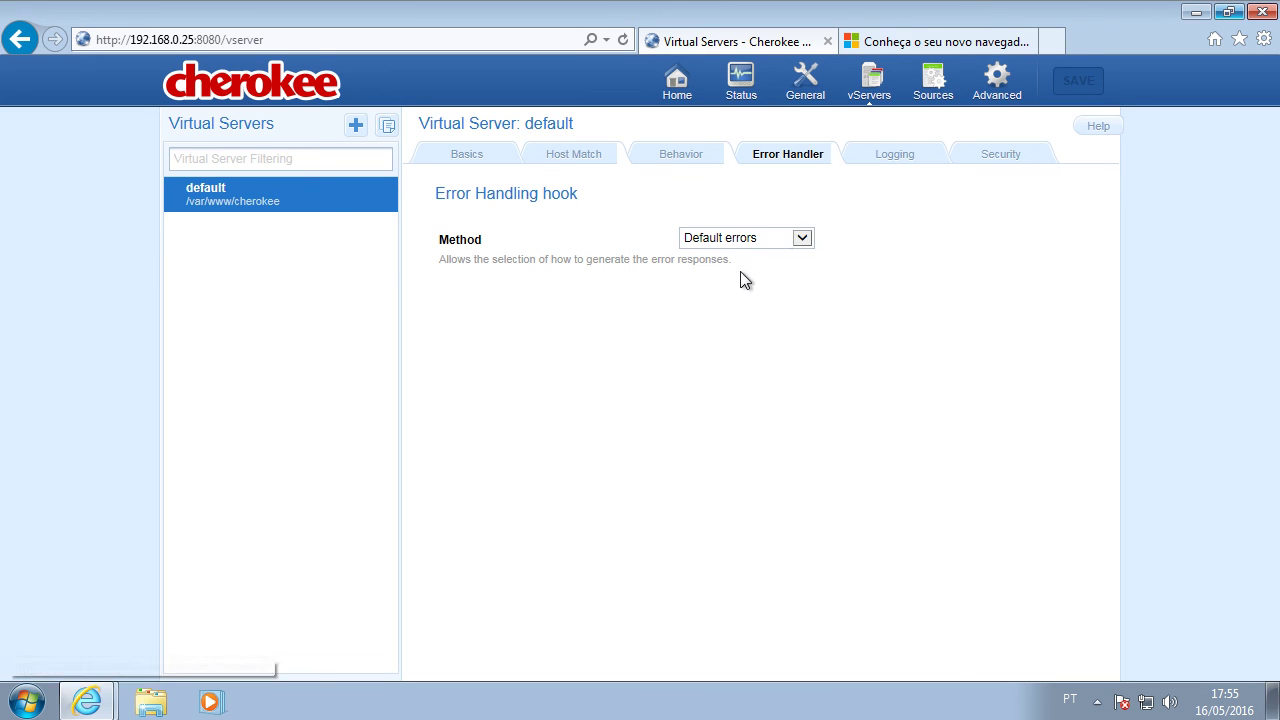
{"action": "left_click", "coordinate": [758, 241]}
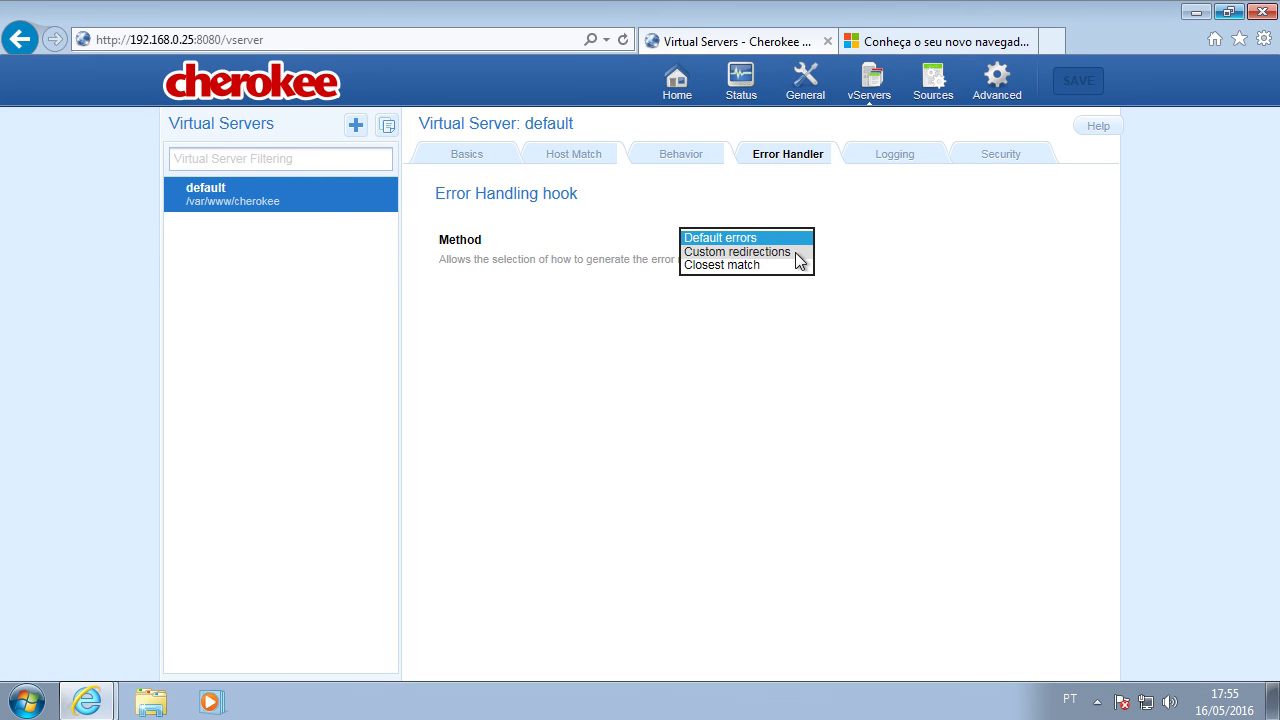
{"action": "left_click", "coordinate": [985, 262]}
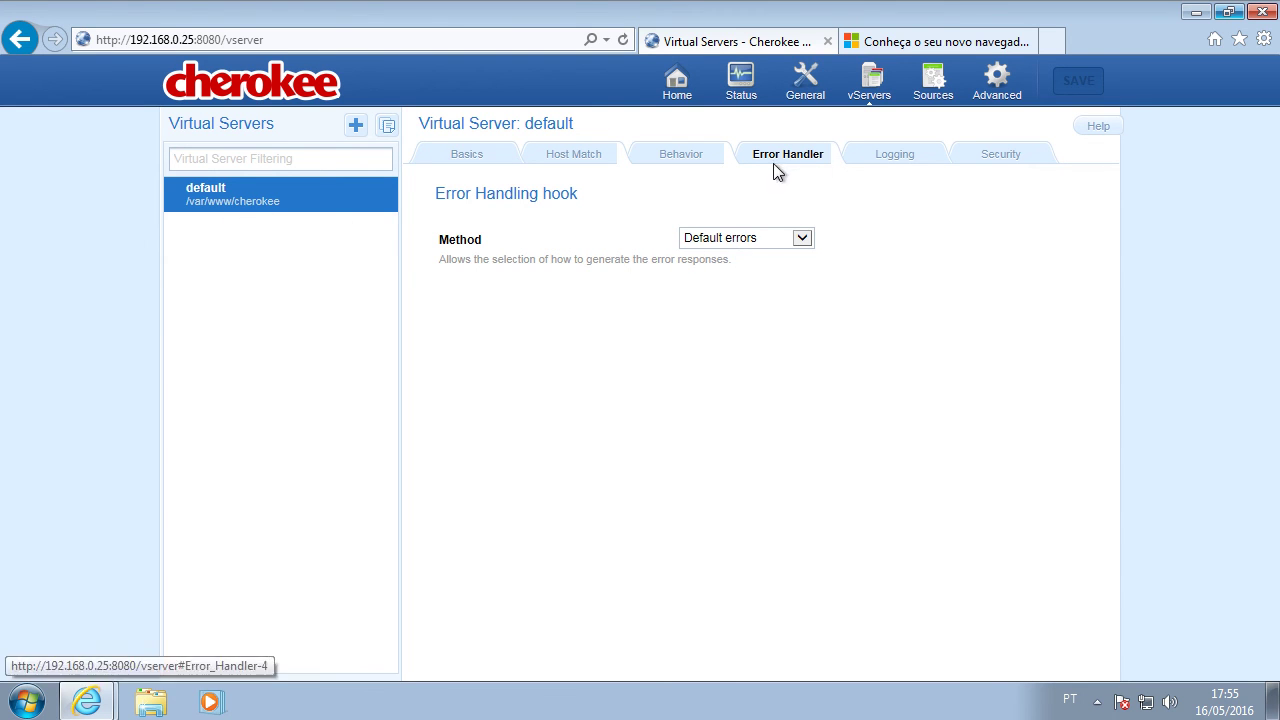
Step: Examine the default virtual server's logging settings, including the error back-end, access log format, access back-end and time standard options
{"action": "left_click", "coordinate": [866, 164]}
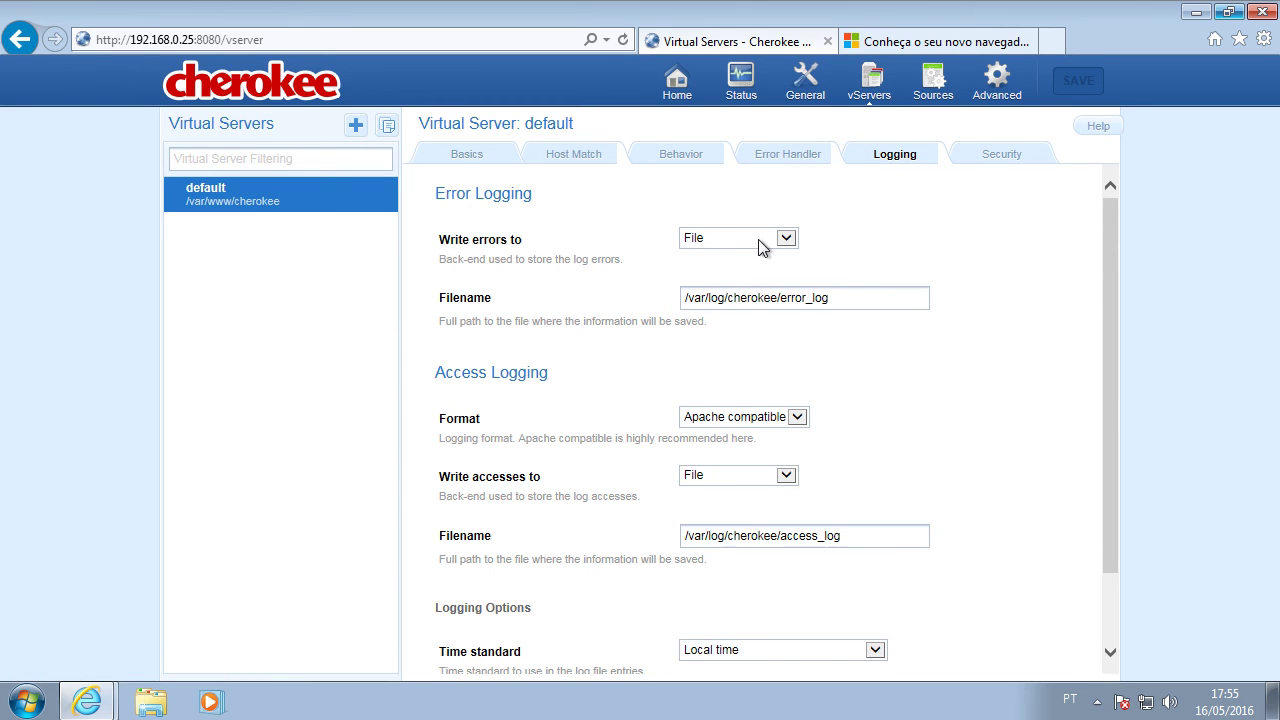
{"action": "left_click", "coordinate": [718, 243]}
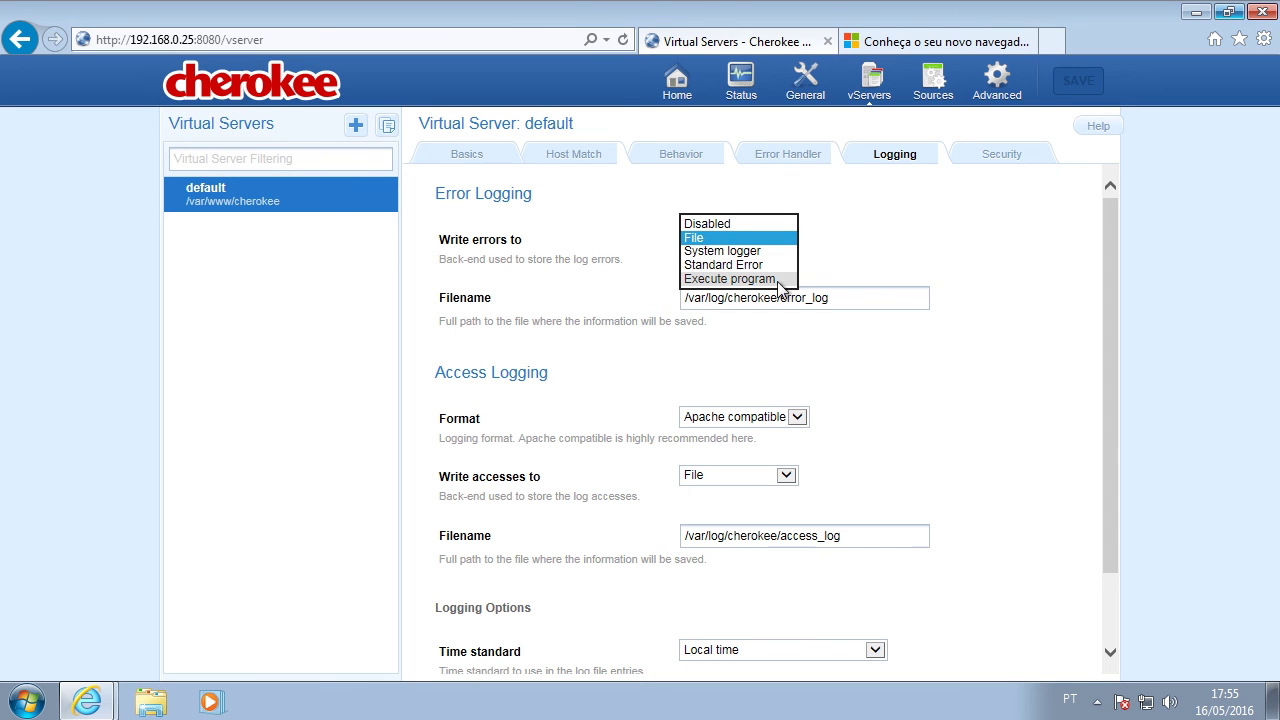
{"action": "left_click", "coordinate": [955, 306]}
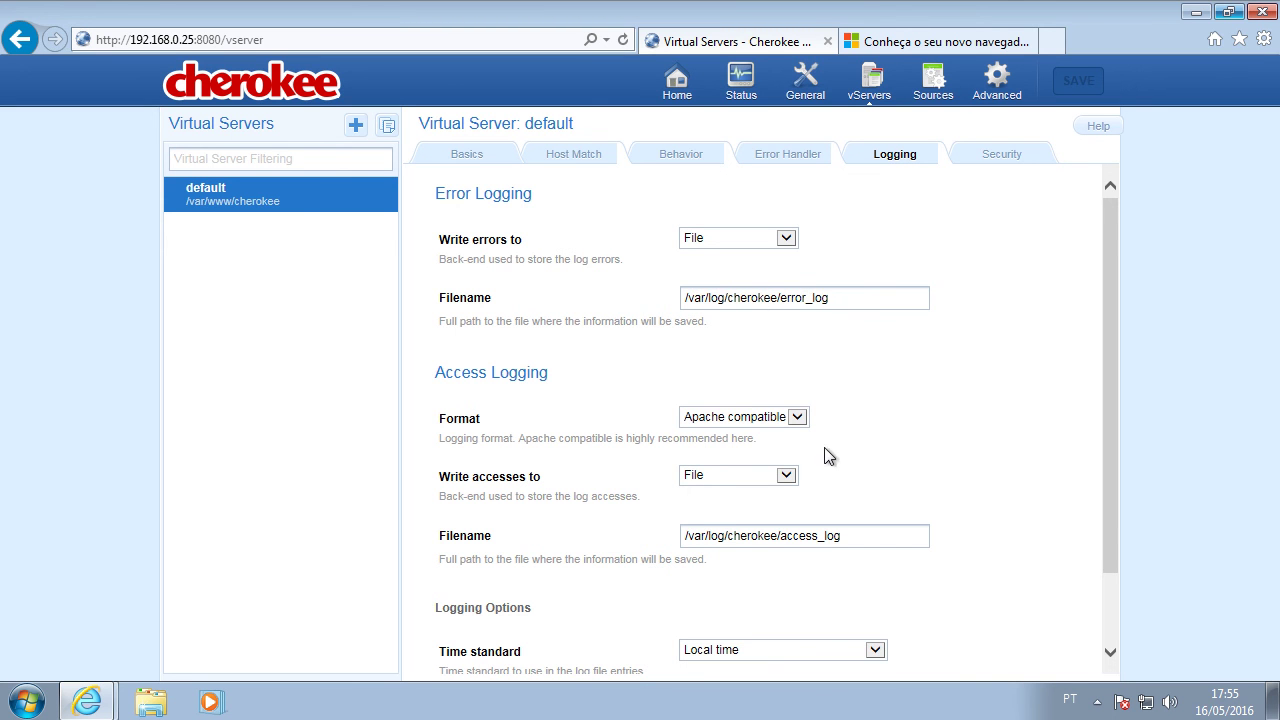
{"action": "scroll", "coordinate": [826, 454], "scroll_direction": "down", "scroll_amount": 2}
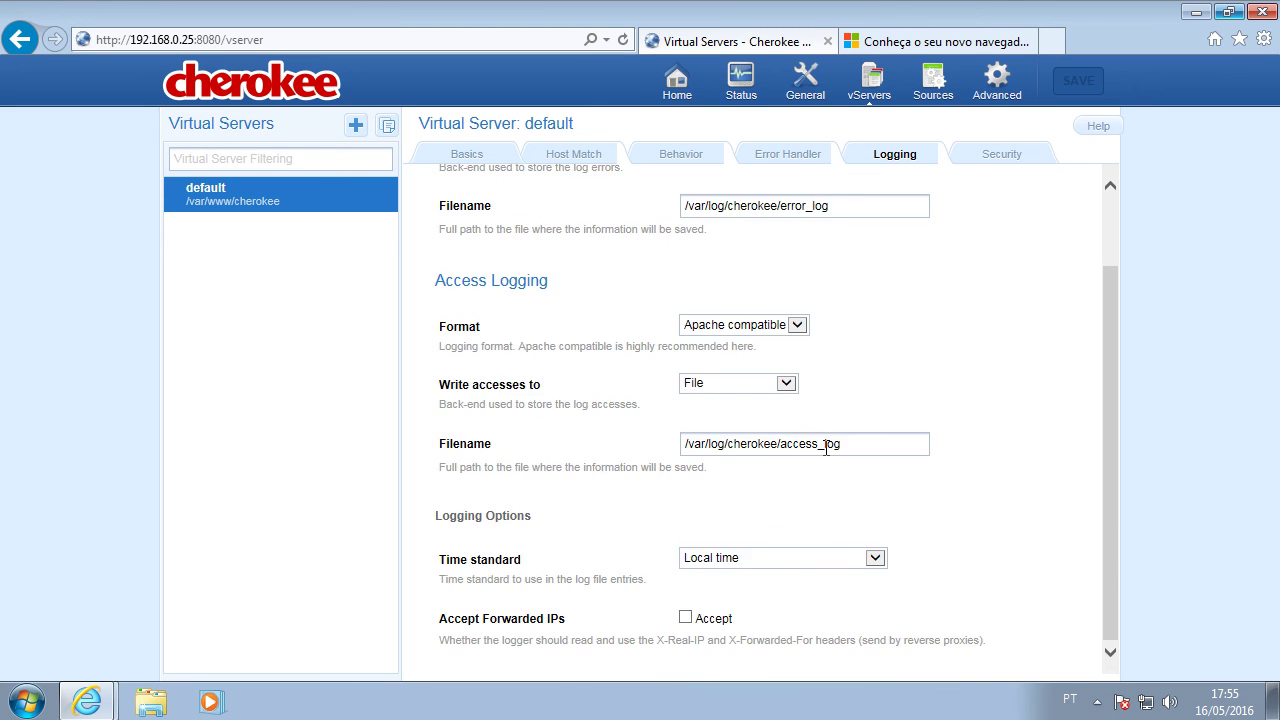
{"action": "left_click", "coordinate": [758, 327]}
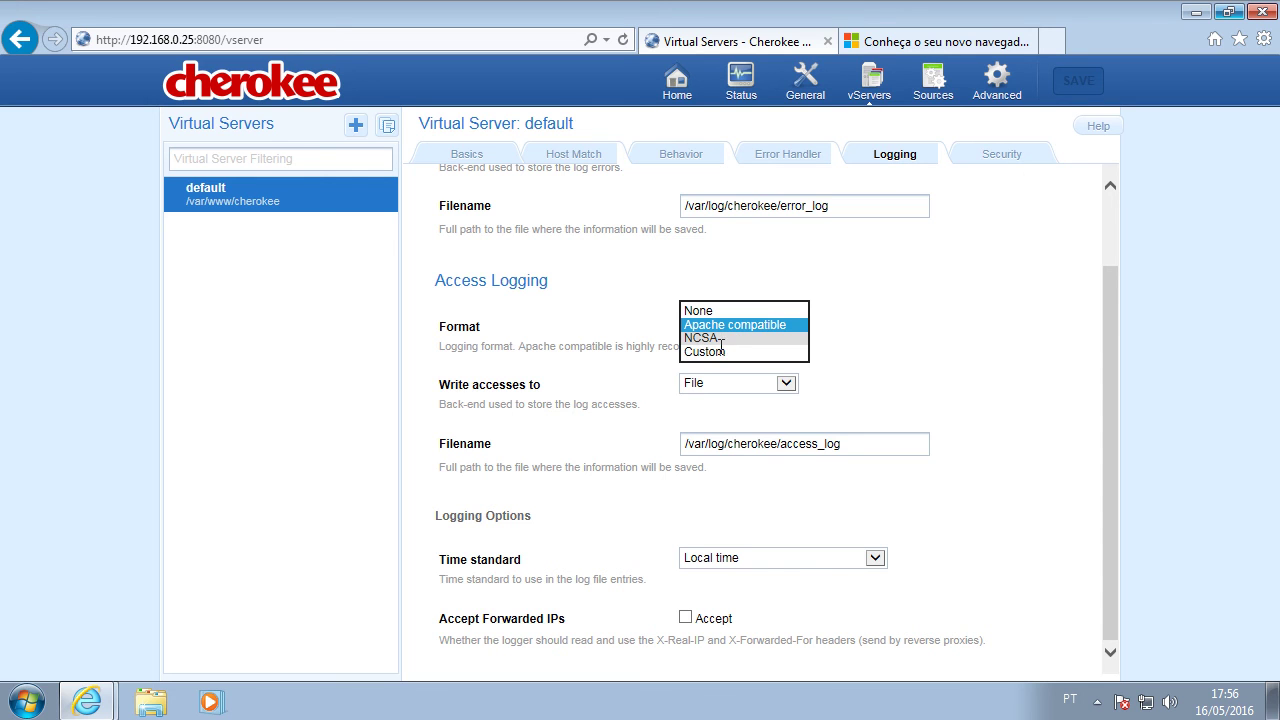
{"action": "left_click", "coordinate": [958, 389]}
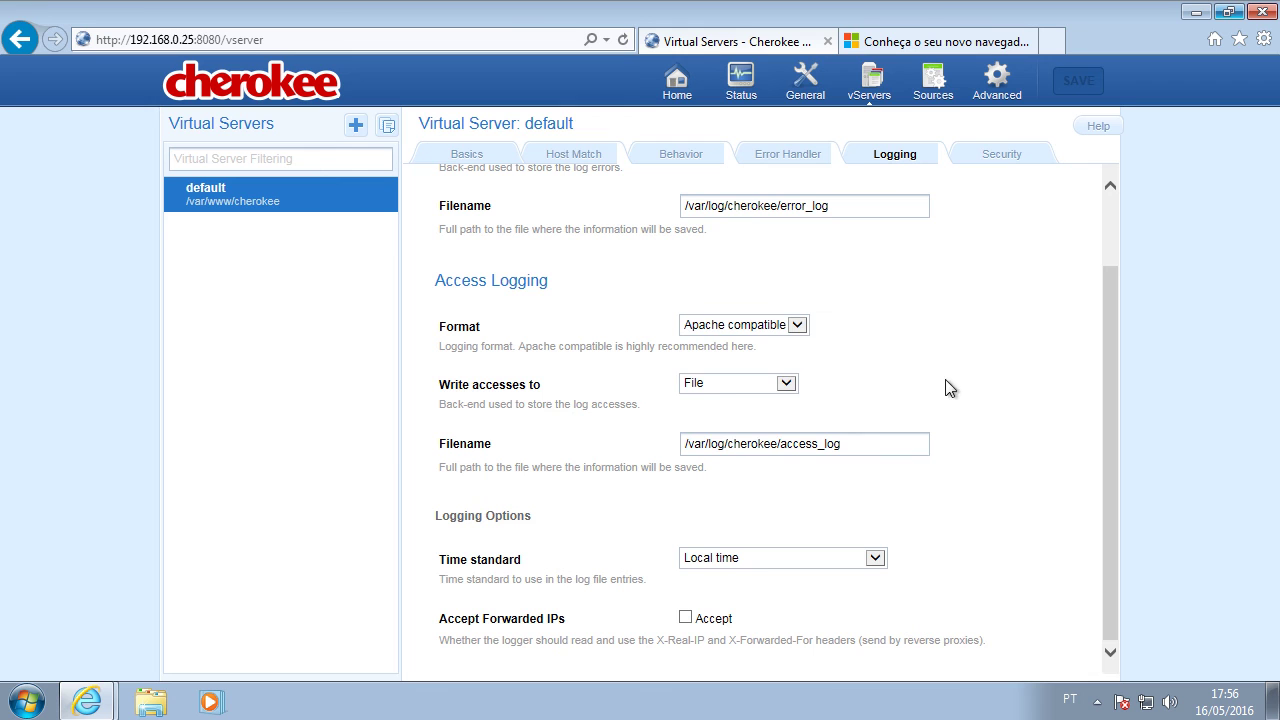
{"action": "left_click", "coordinate": [760, 392]}
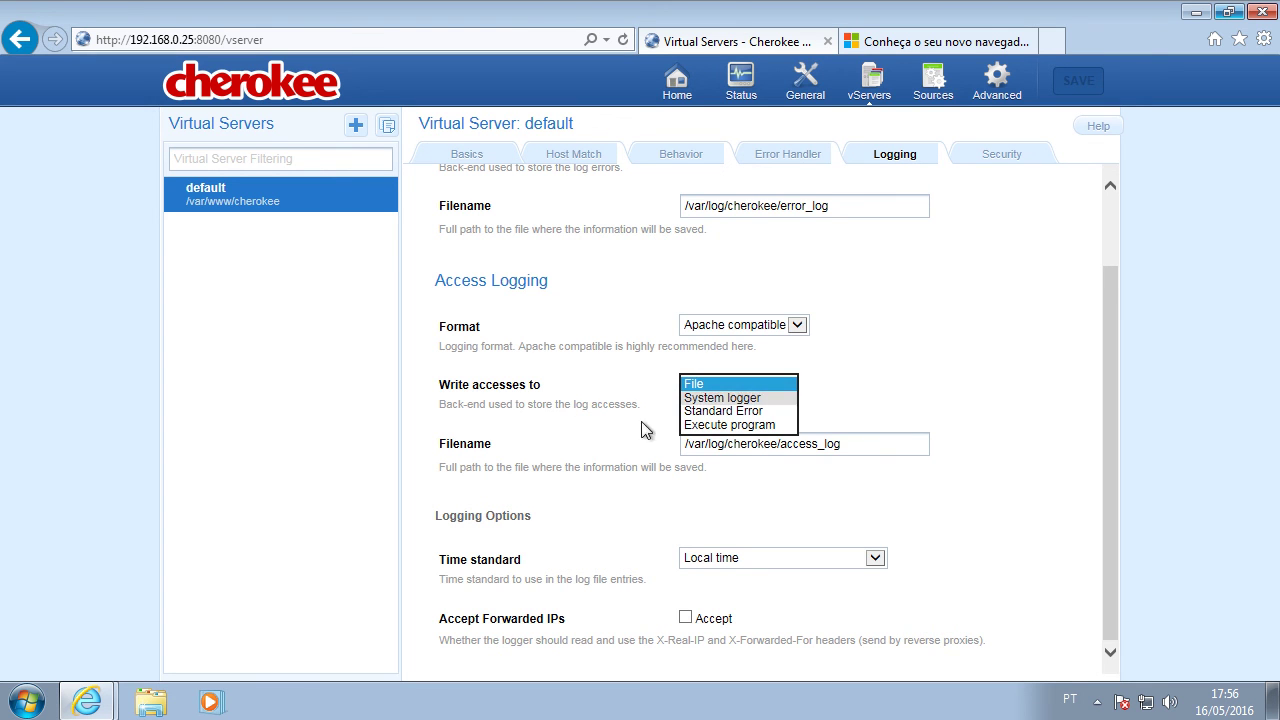
{"action": "left_click", "coordinate": [927, 396]}
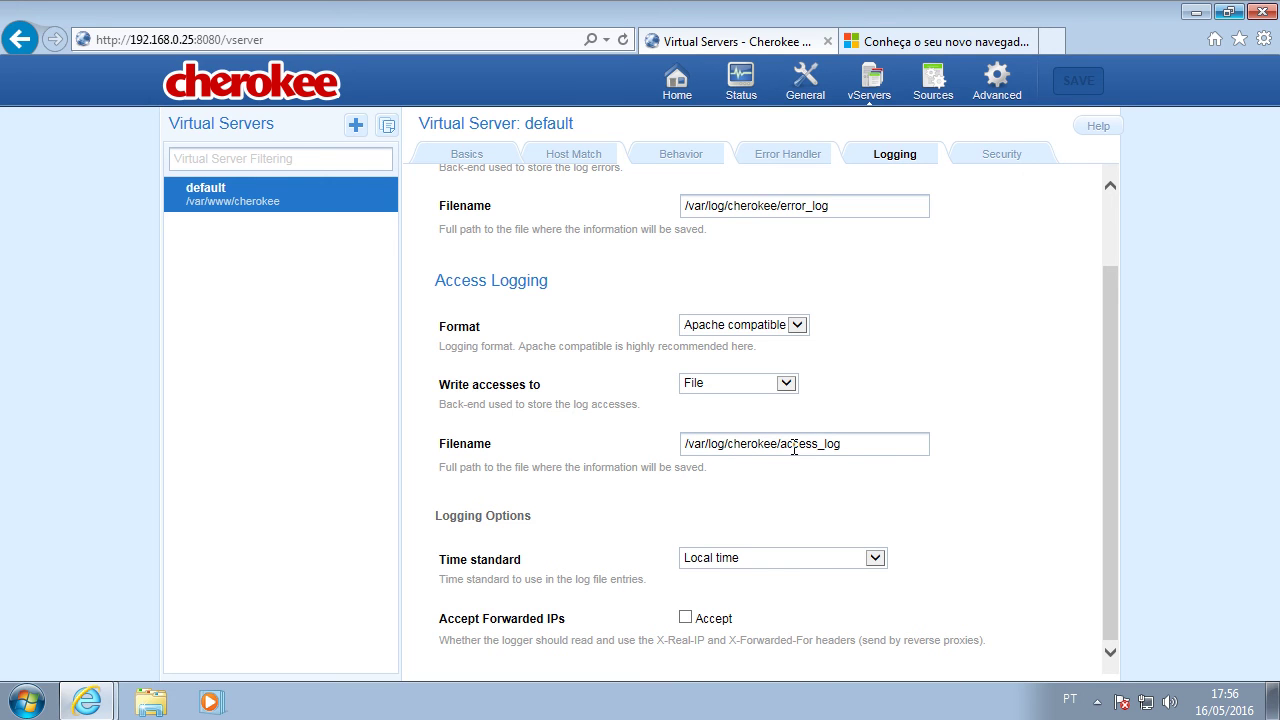
{"action": "left_click", "coordinate": [741, 561]}
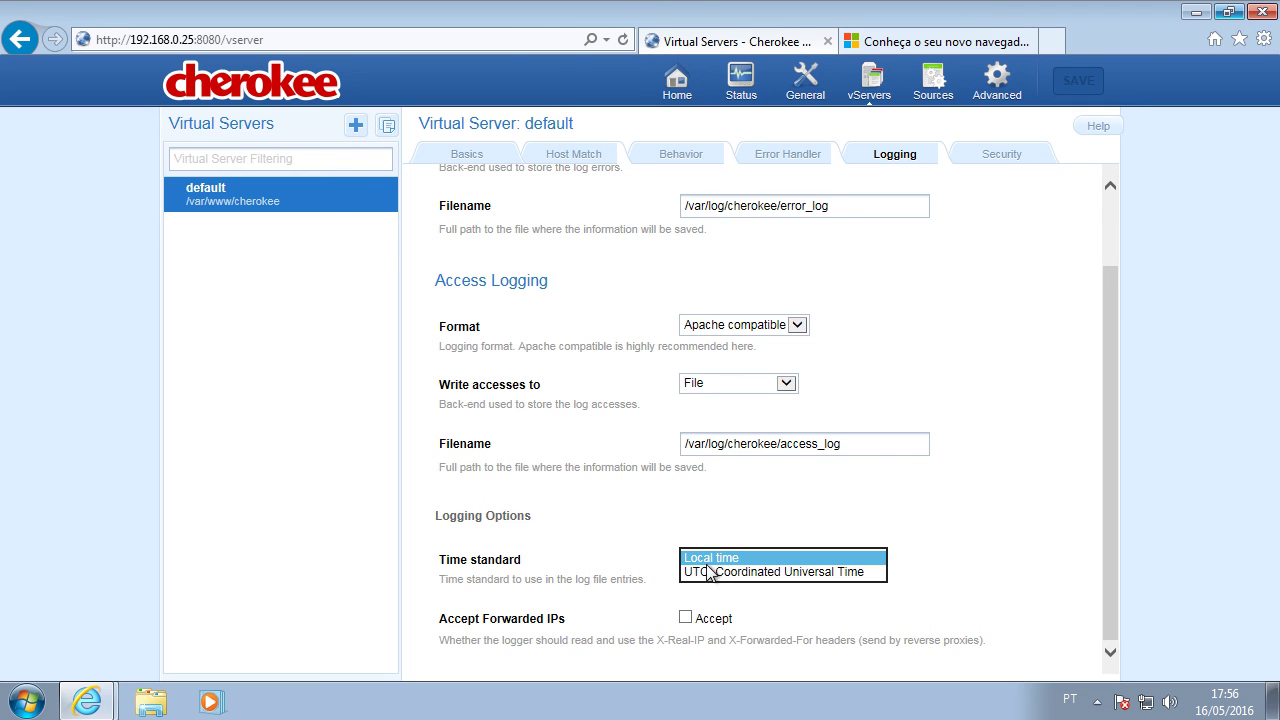
{"action": "left_click", "coordinate": [706, 563]}
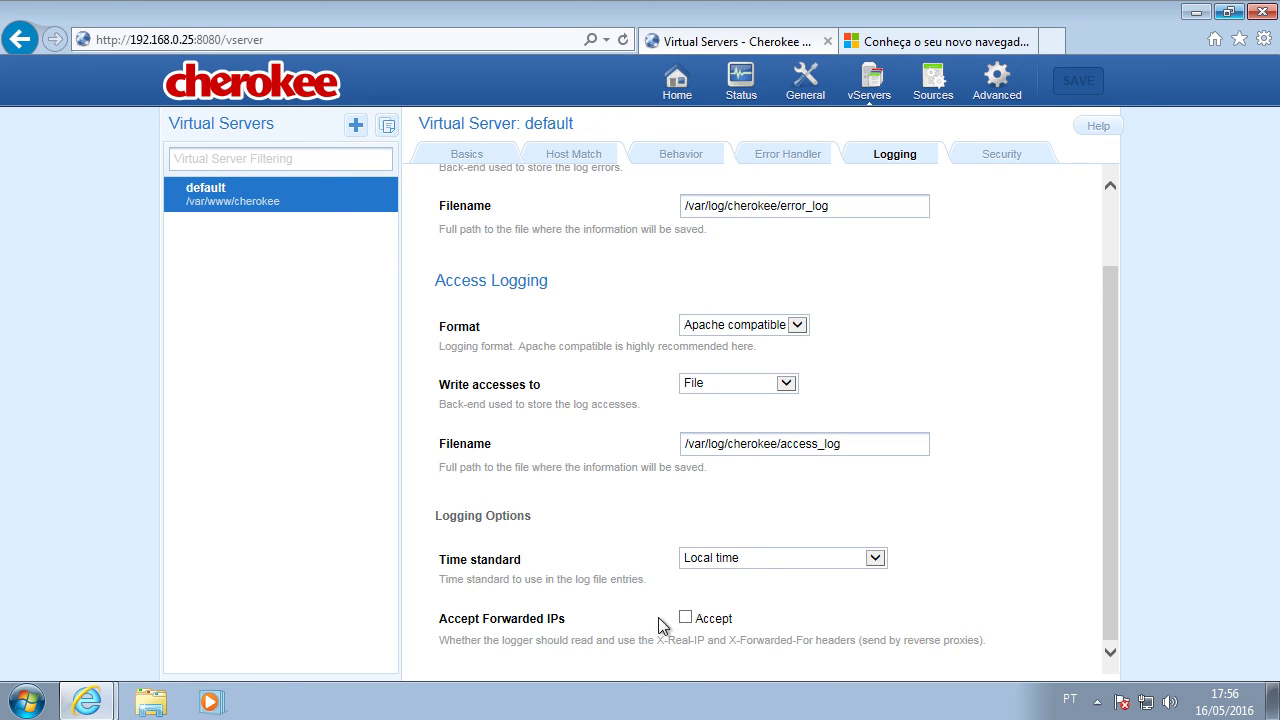
Step: Examine the default virtual server's security settings, from the SSL/TLS certificate and certificate key to the advanced options and HSTS
{"action": "left_click", "coordinate": [1001, 154]}
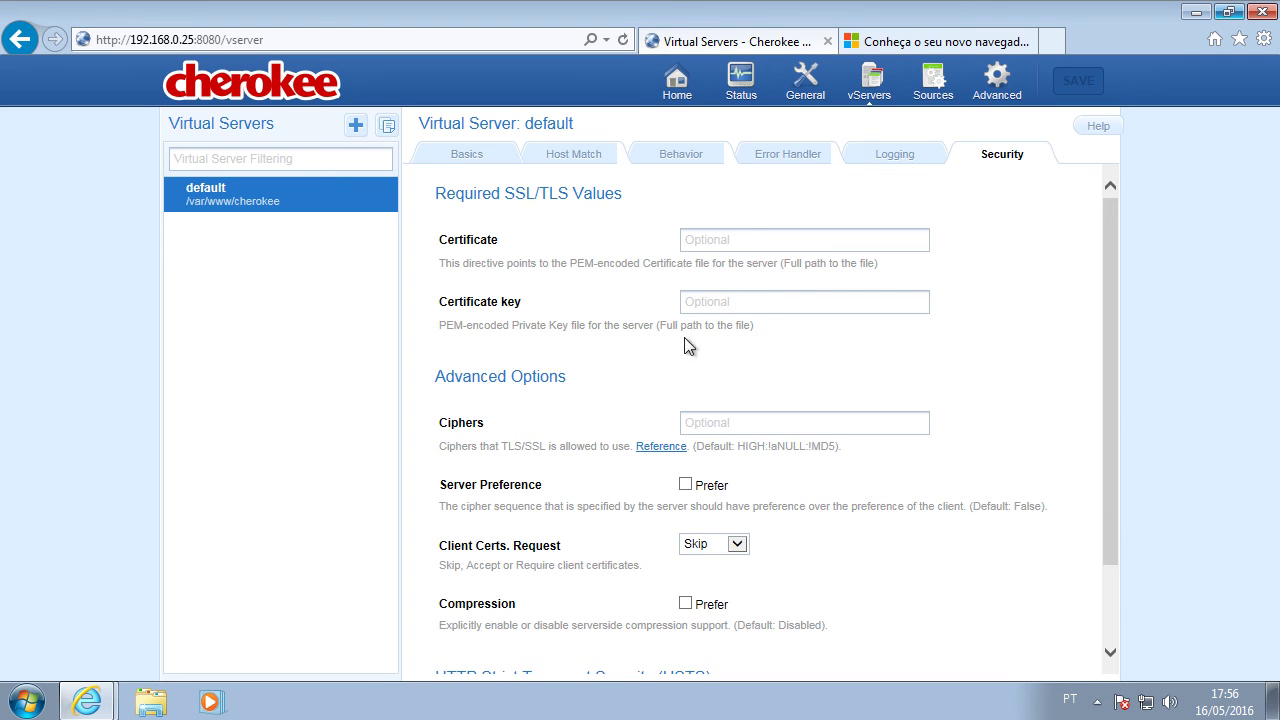
{"action": "left_click_drag", "start_coordinate": [441, 303], "coordinate": [546, 303]}
{"action": "left_click", "coordinate": [550, 345]}
{"action": "scroll", "coordinate": [629, 423], "scroll_direction": "down", "scroll_amount": 2}
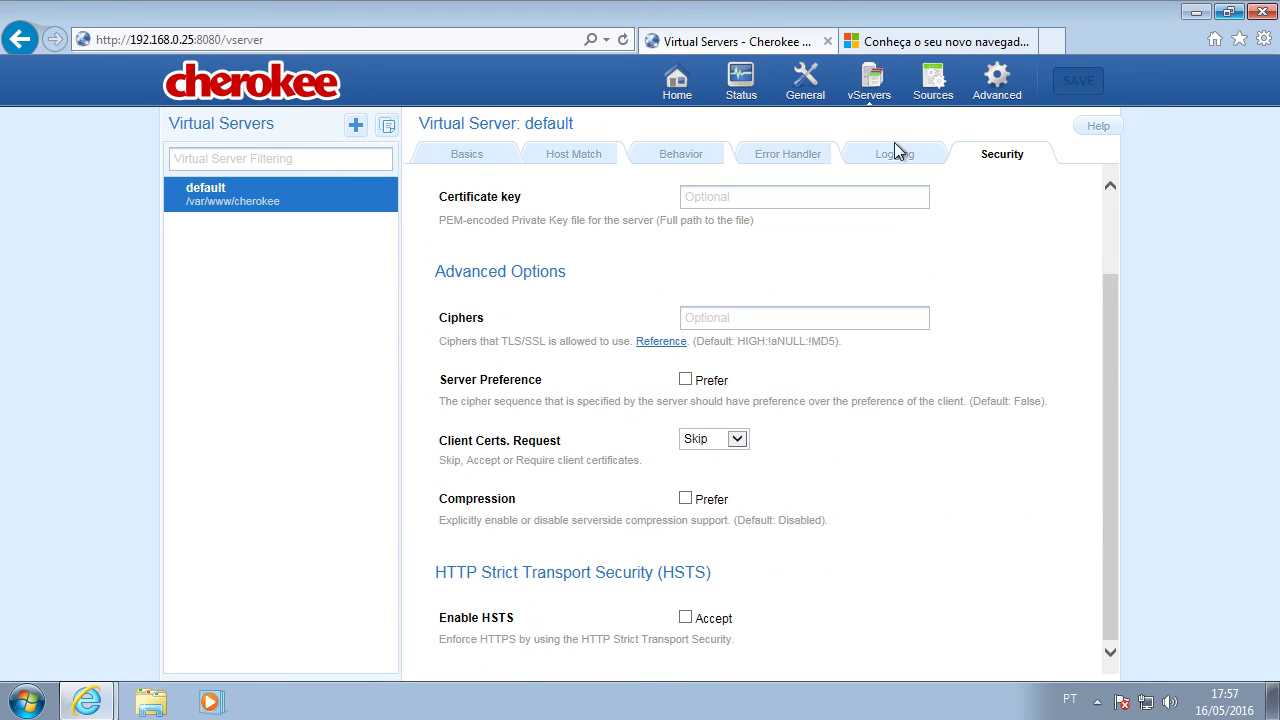
Step: Check the information sources list and examine the advanced connection settings, including Keep Alive
{"action": "left_click", "coordinate": [931, 92]}
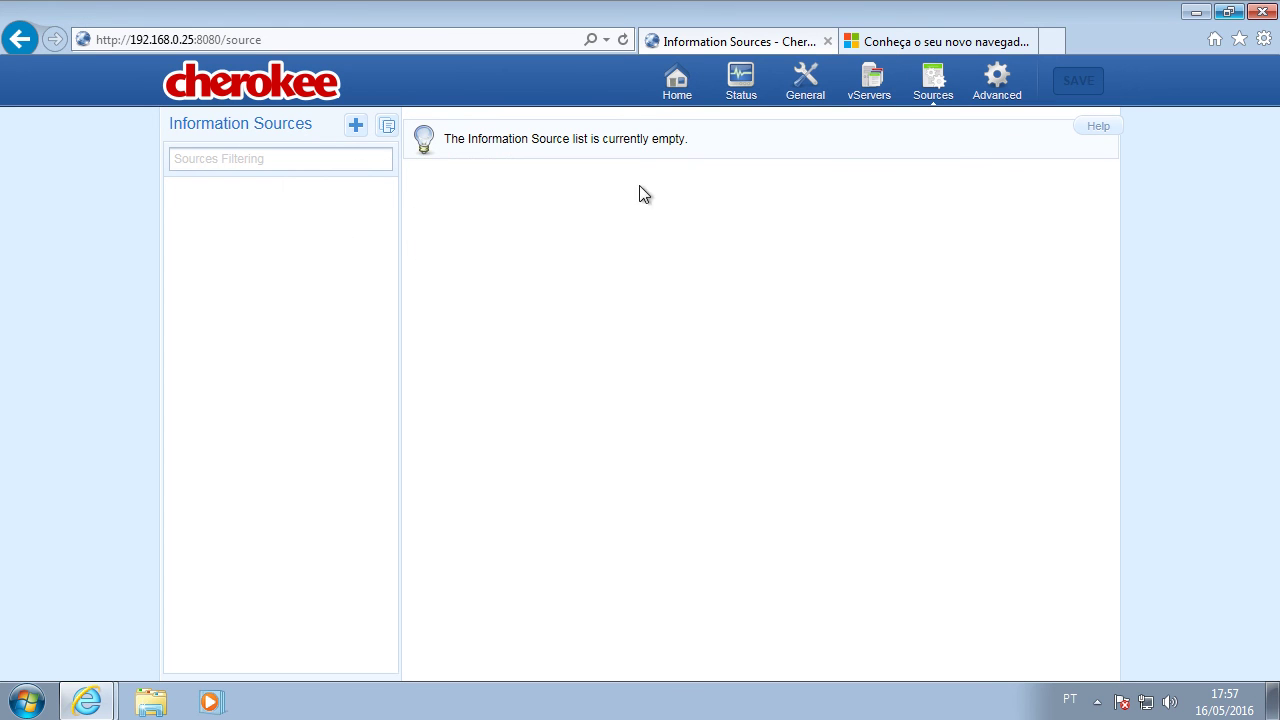
{"action": "left_click", "coordinate": [988, 95]}
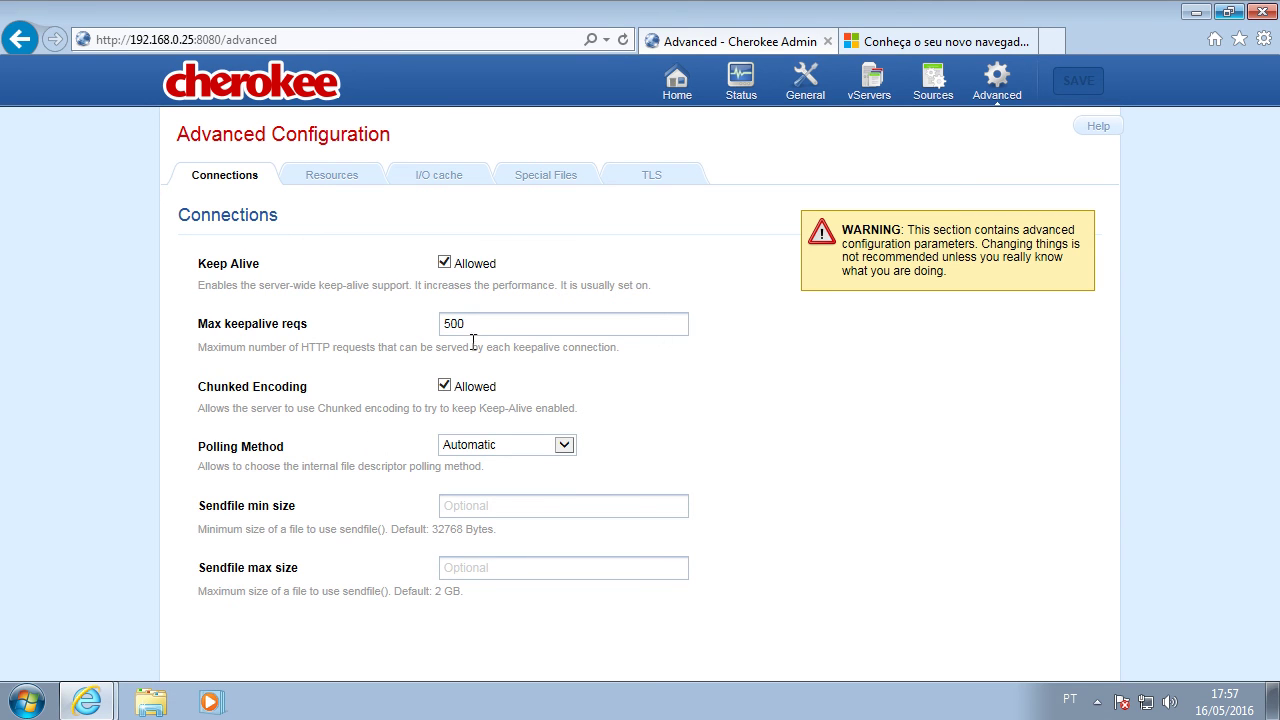
{"action": "triple_click", "coordinate": [238, 268]}
{"action": "left_click", "coordinate": [501, 266]}
Step: Examine the advanced configuration for resources, I/O cache, special files and TLS
{"action": "left_click", "coordinate": [340, 178]}
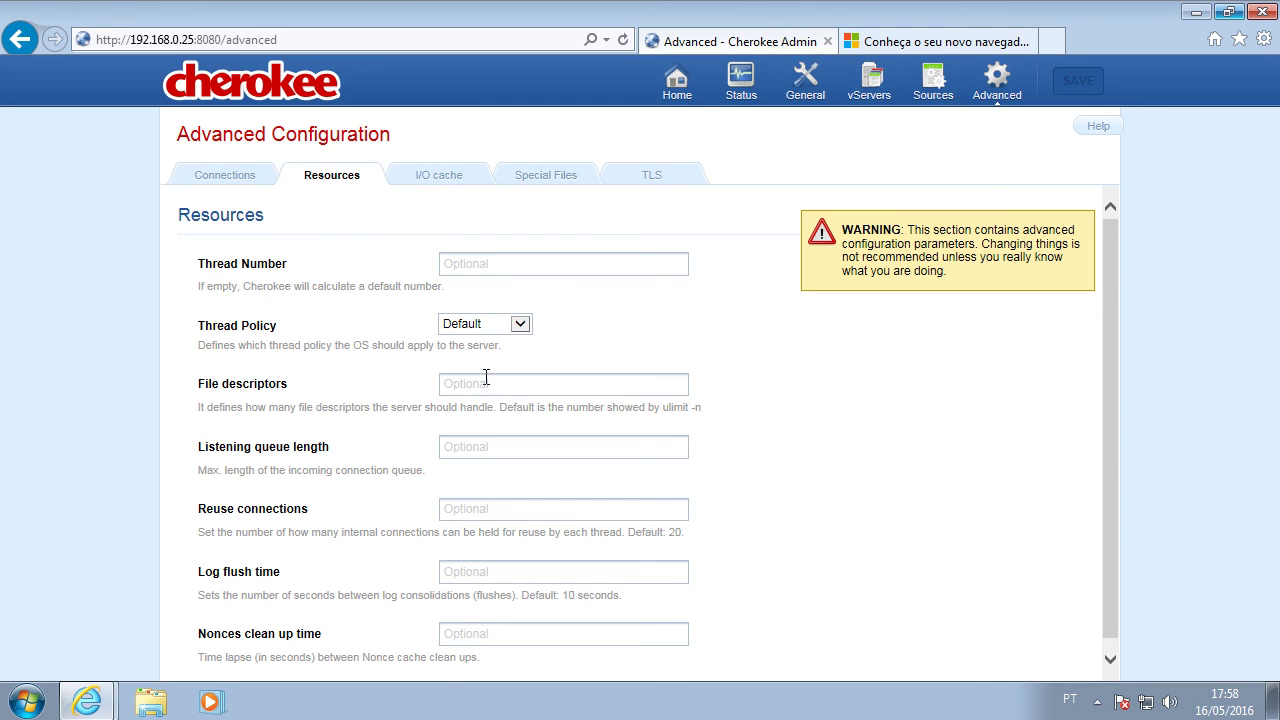
{"action": "scroll", "coordinate": [486, 377], "scroll_direction": "down", "scroll_amount": 1}
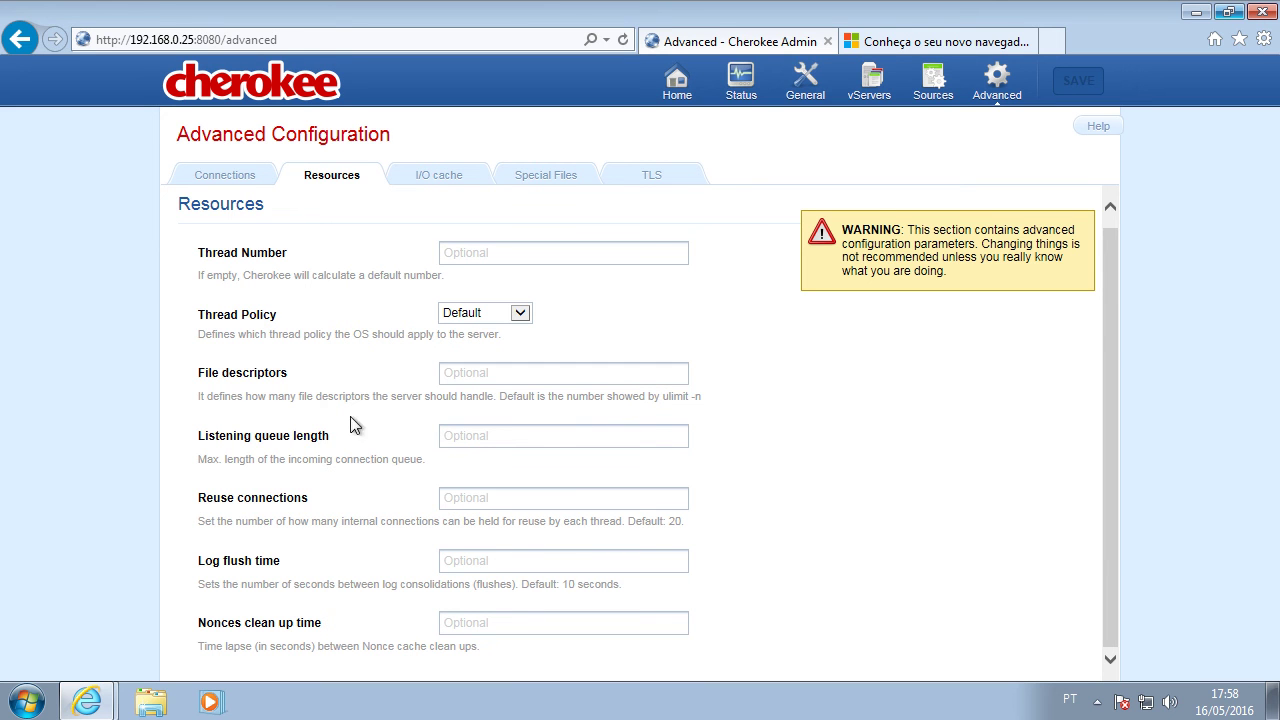
{"action": "left_click", "coordinate": [425, 181]}
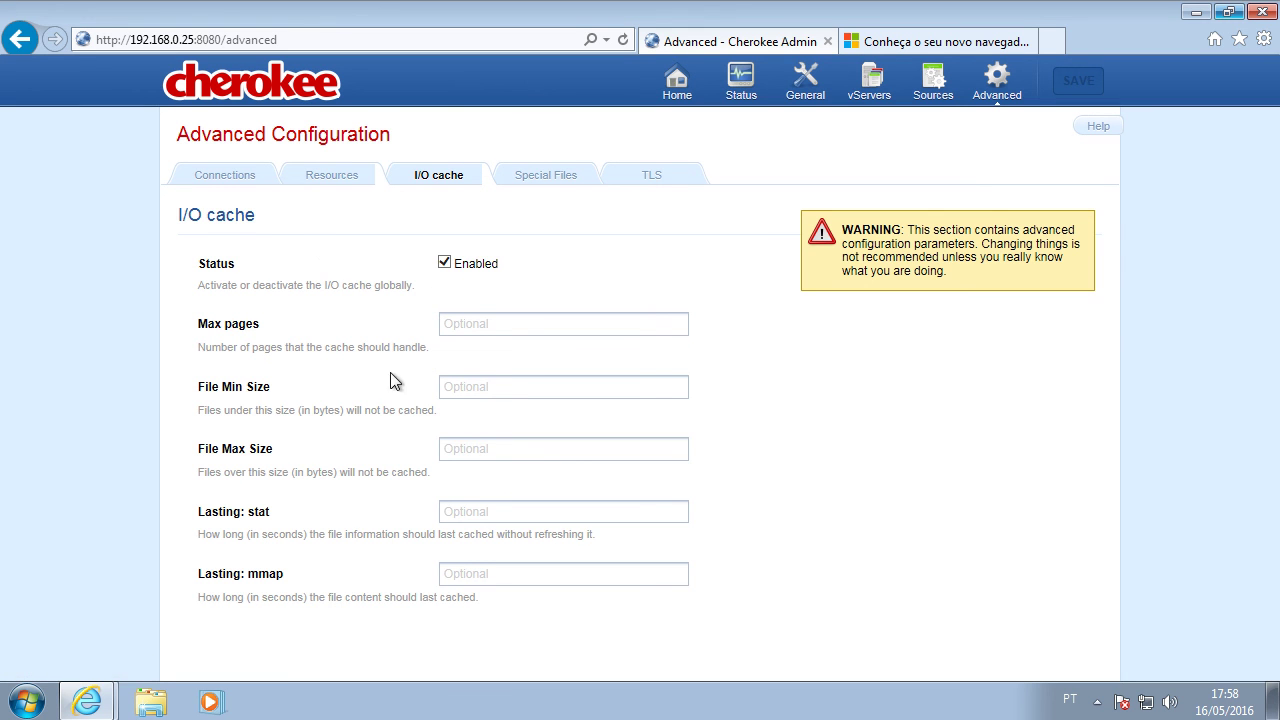
{"action": "left_click", "coordinate": [529, 180]}
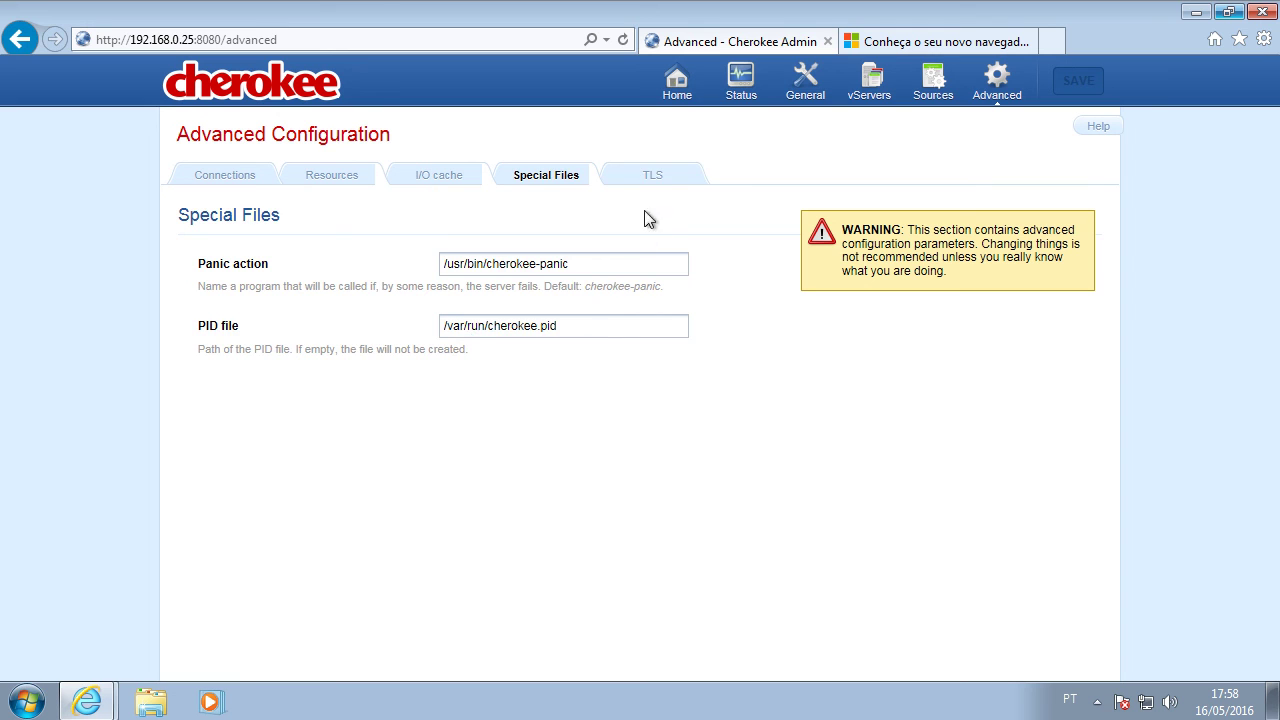
{"action": "left_click", "coordinate": [650, 176]}
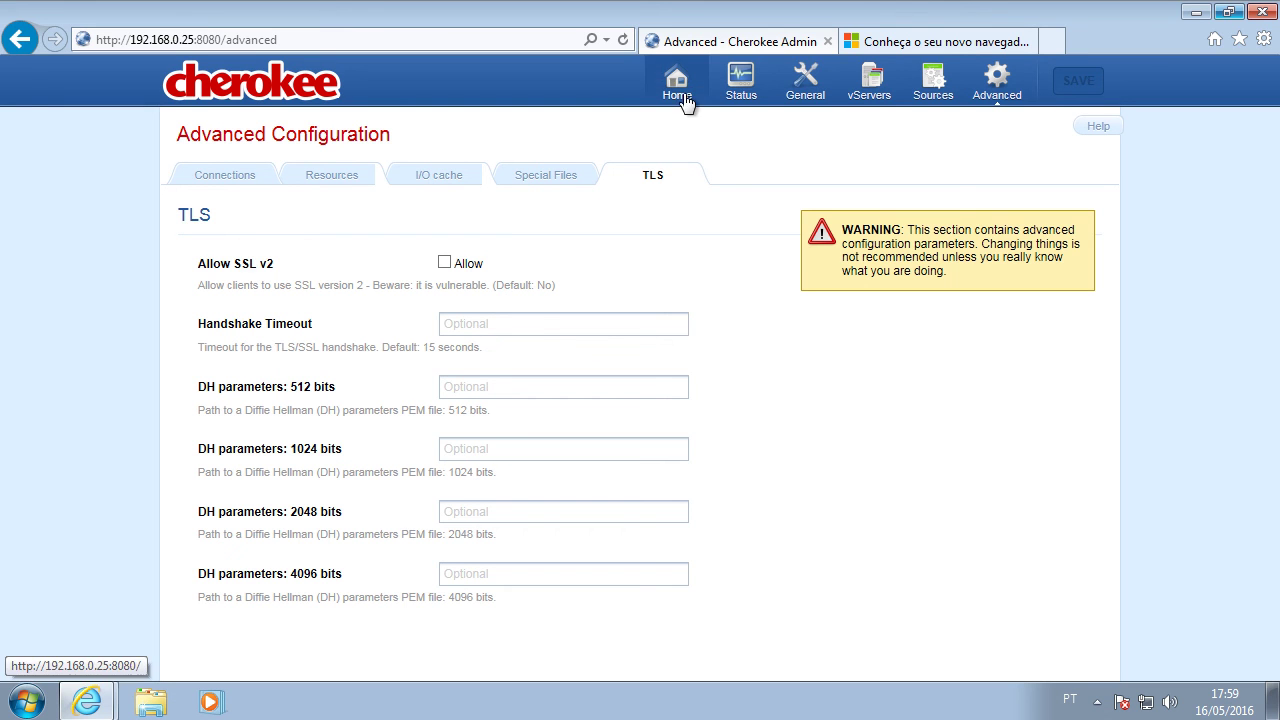
Step: Check the monitoring status of the default virtual server and return to the server information overview
{"action": "left_click", "coordinate": [742, 92]}
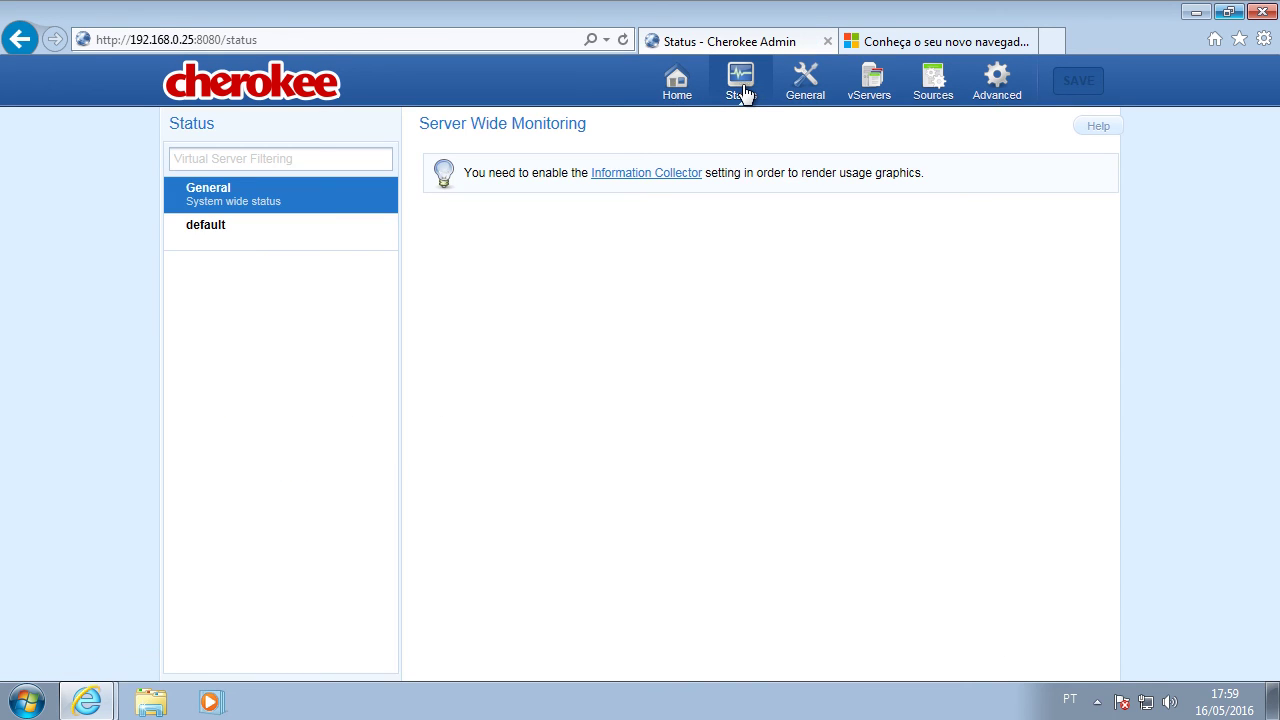
{"action": "left_click", "coordinate": [253, 233]}
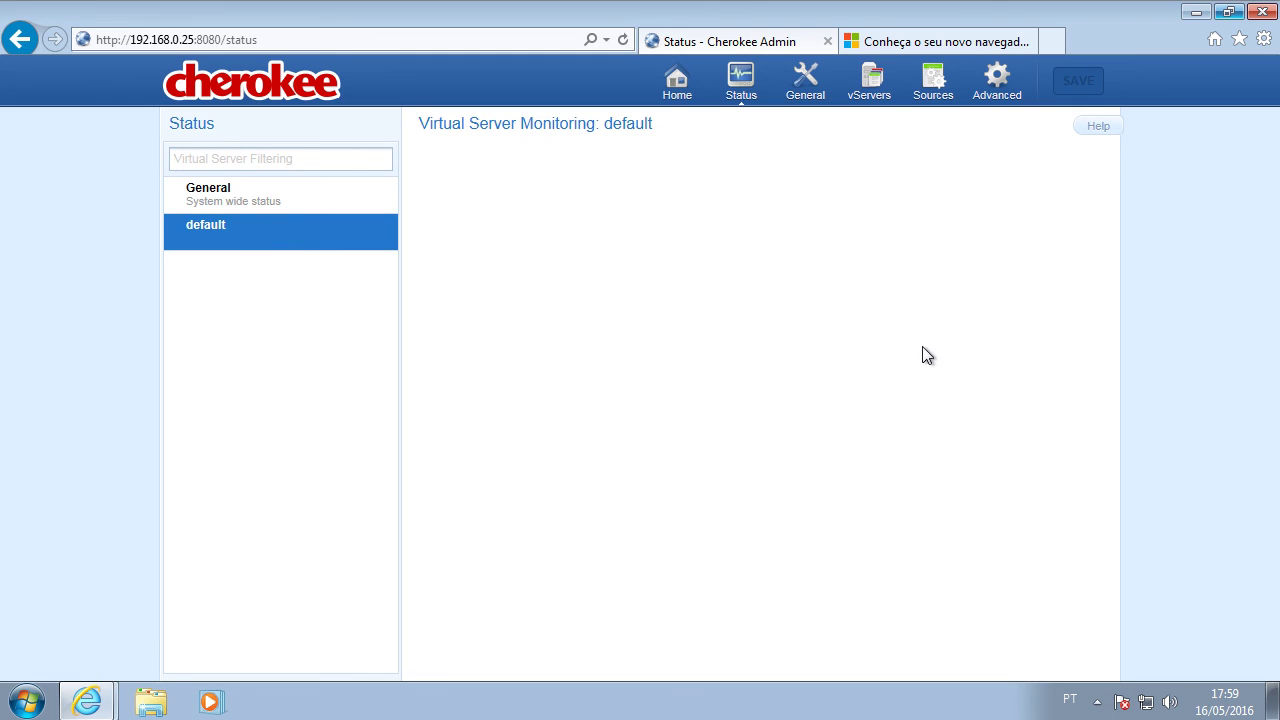
{"action": "left_click", "coordinate": [684, 96]}
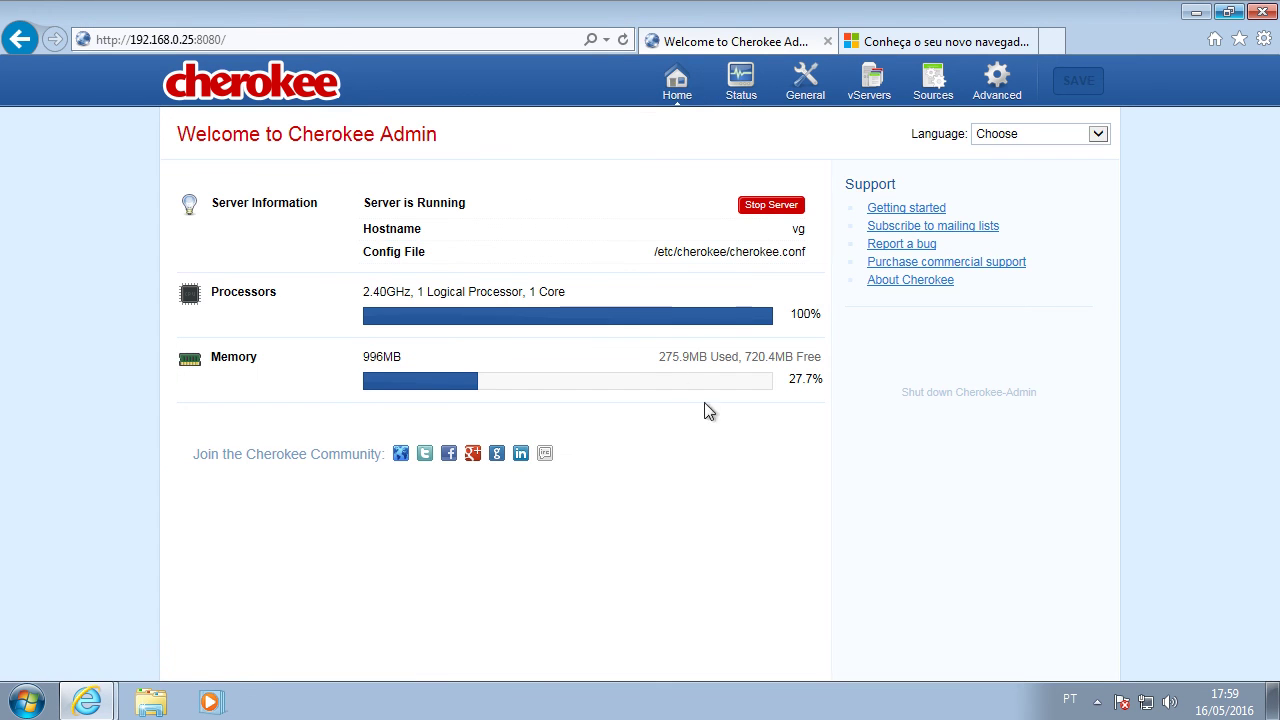
Step: Review the general settings again, going through network, listening ports, permissions, icons and MIME types
{"action": "left_click", "coordinate": [808, 97]}
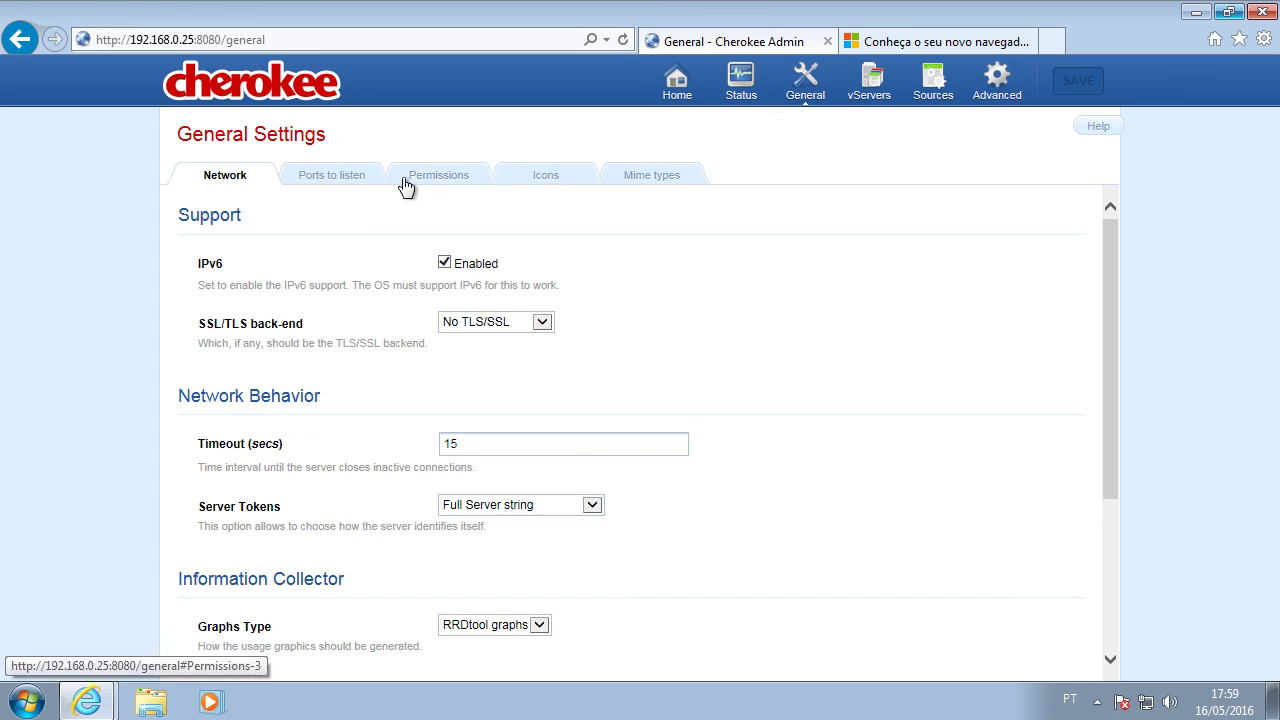
{"action": "left_click", "coordinate": [378, 180]}
{"action": "left_click", "coordinate": [452, 180]}
{"action": "left_click", "coordinate": [544, 184]}
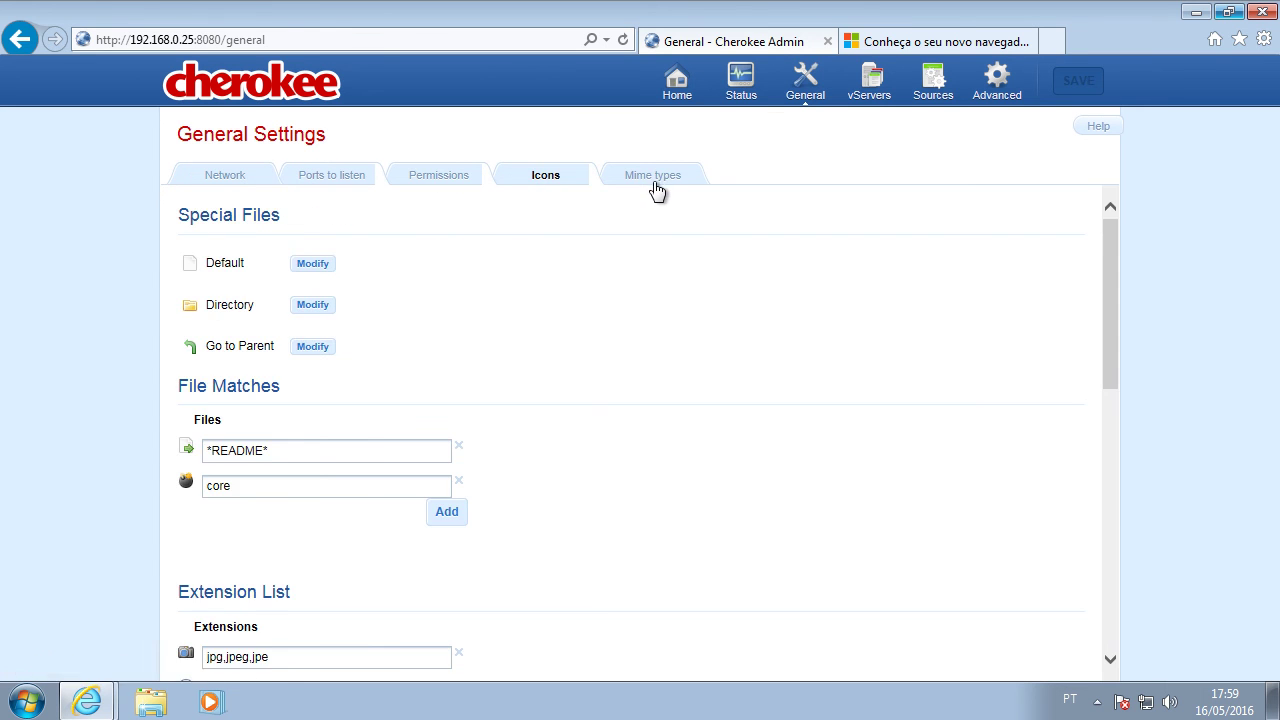
{"action": "left_click", "coordinate": [656, 188]}
Step: Review the default virtual server's basics, behavior, logging and security settings once more
{"action": "left_click", "coordinate": [871, 100]}
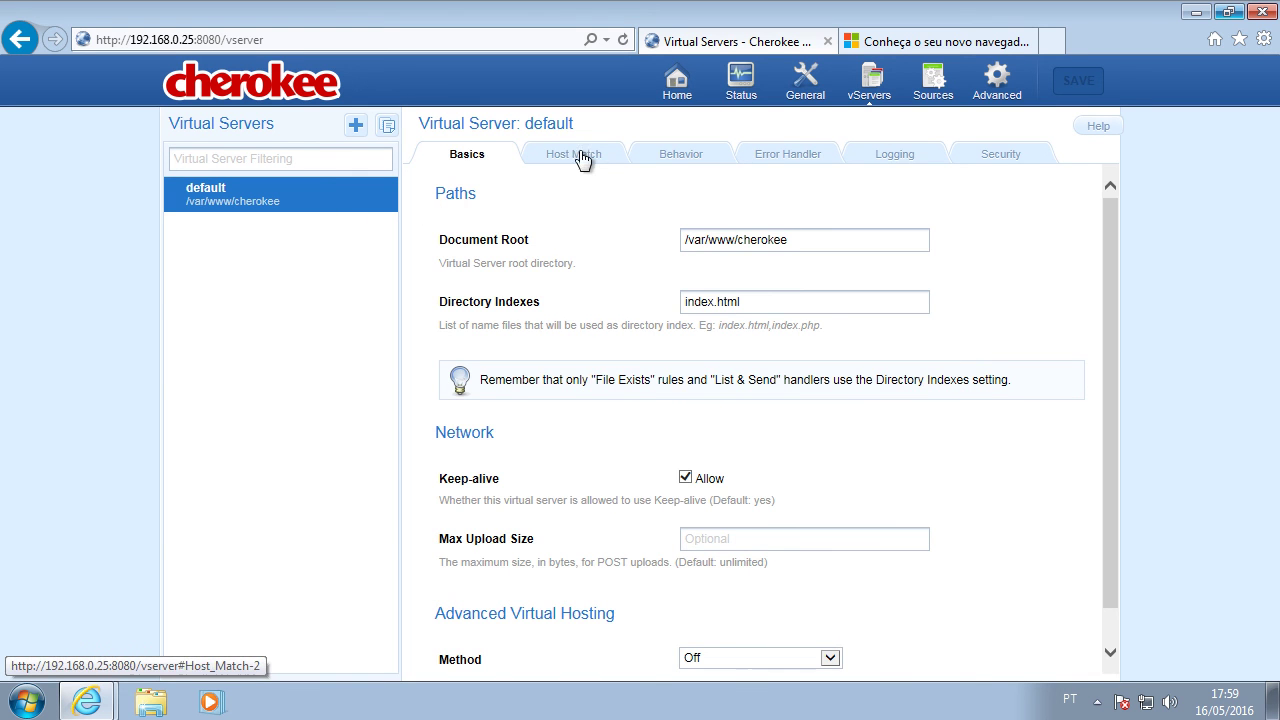
{"action": "left_click", "coordinate": [712, 160]}
{"action": "left_click", "coordinate": [884, 156]}
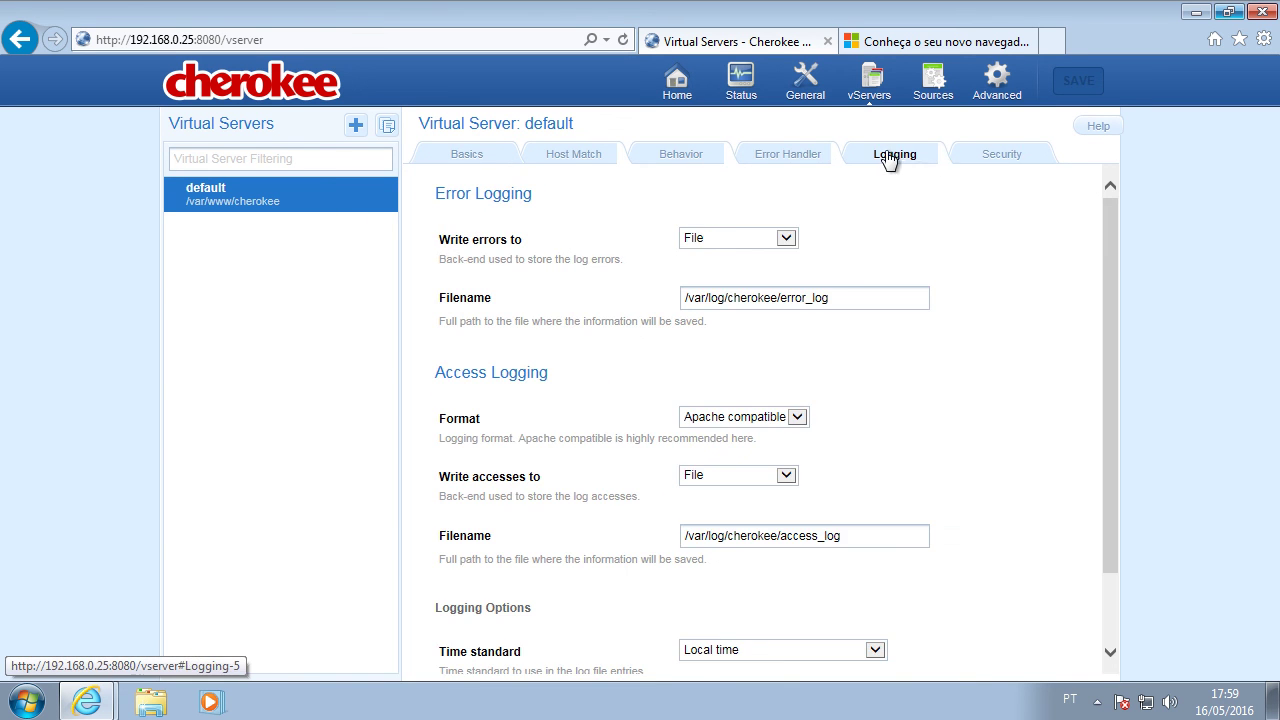
{"action": "left_click", "coordinate": [990, 156]}
Step: Review the information sources and advanced connection settings again, ending on the home overview
{"action": "left_click", "coordinate": [930, 82]}
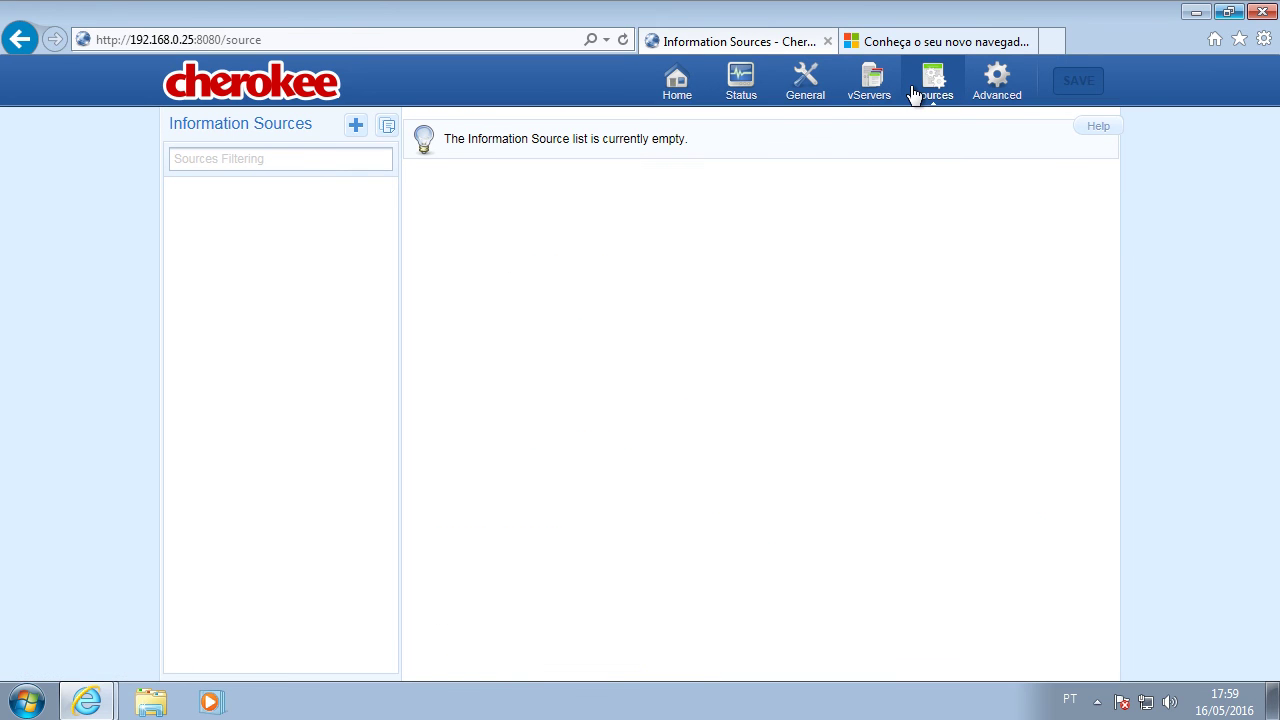
{"action": "left_click", "coordinate": [978, 91]}
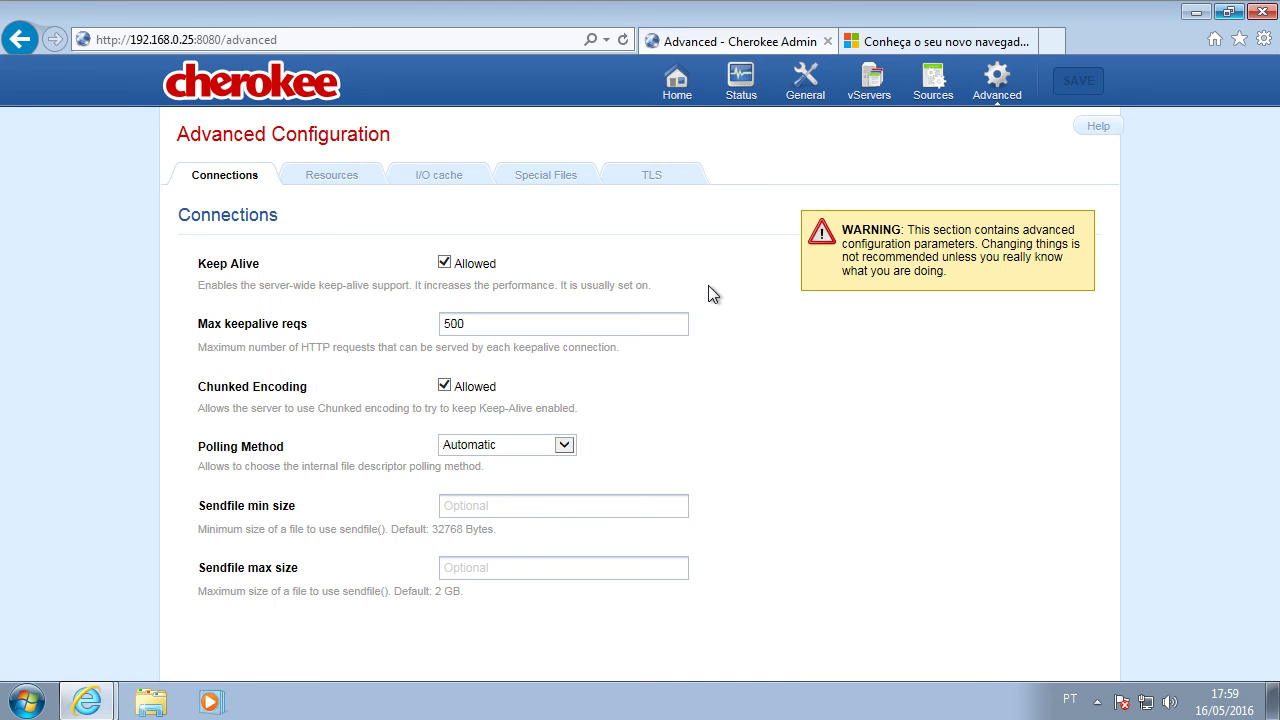
{"action": "left_click", "coordinate": [677, 88]}
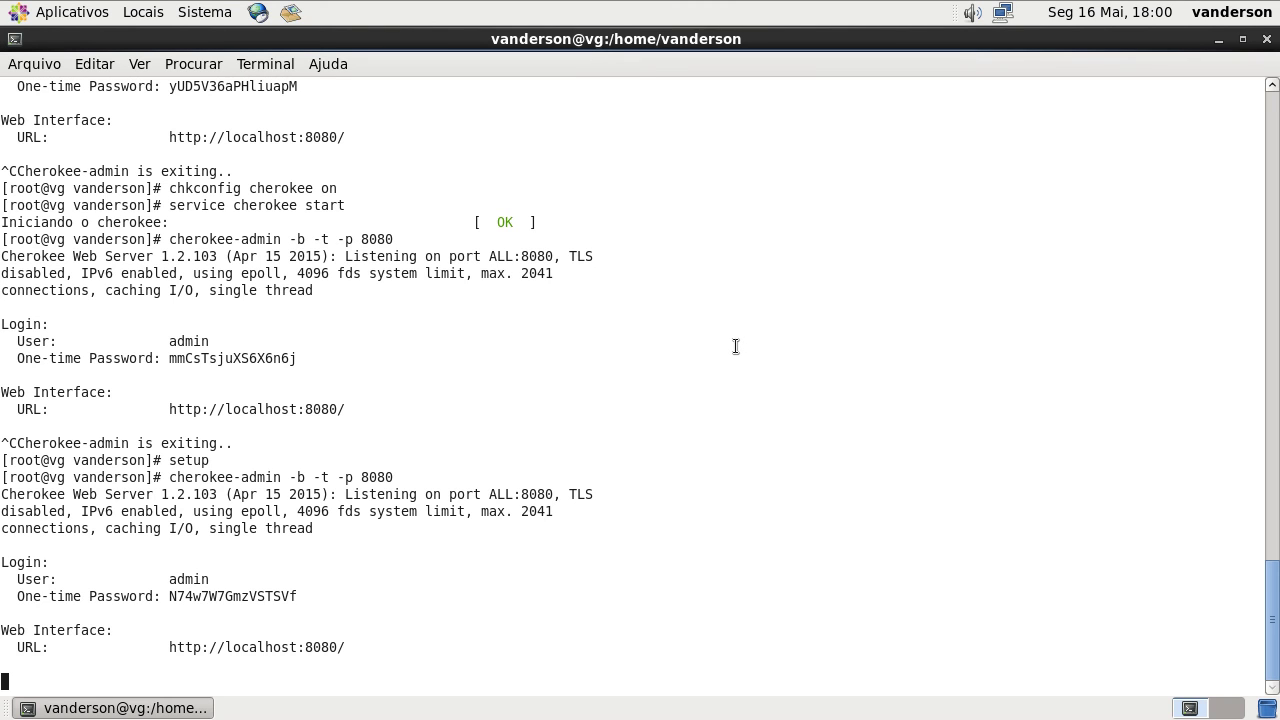
Step: Stop the running Cherokee-admin process in the CentOS terminal
{"action": "key", "text": "ctrl+c"}
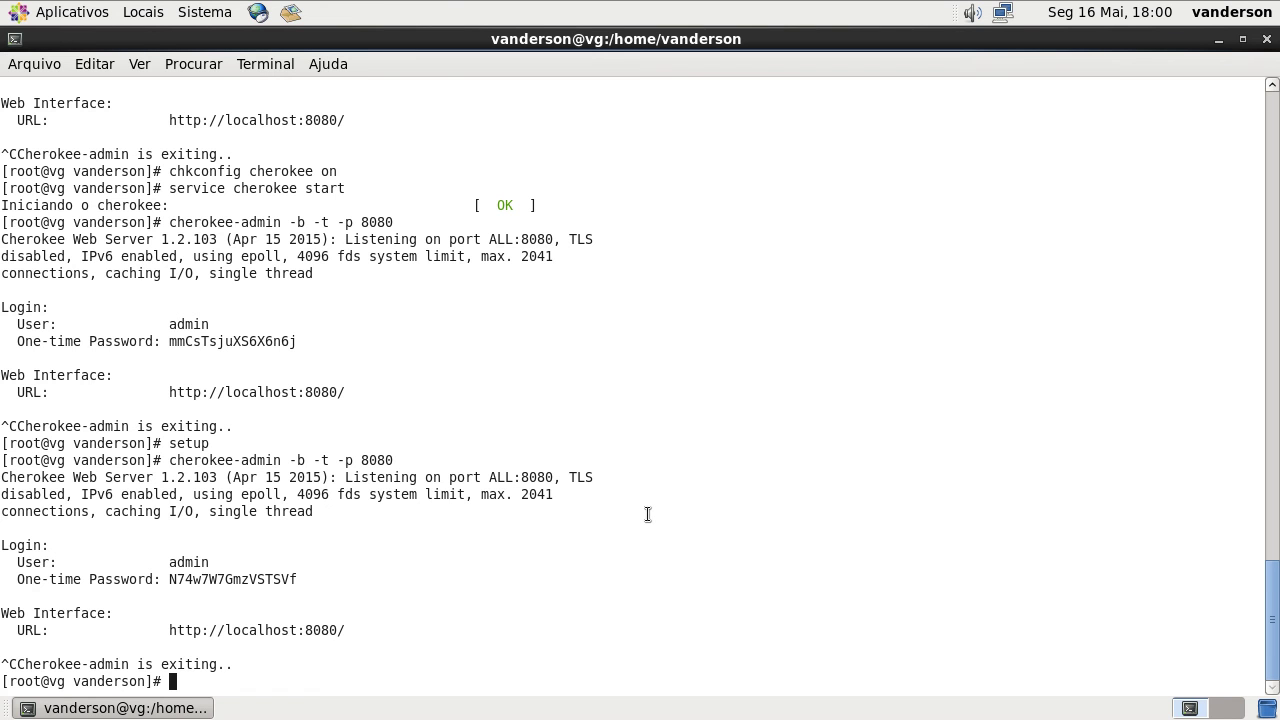
Step: Switch to the Notepad installation notes, read the full yum install command for the PHP packages, and close the notes
{"action": "key", "text": "alt+Tab"}
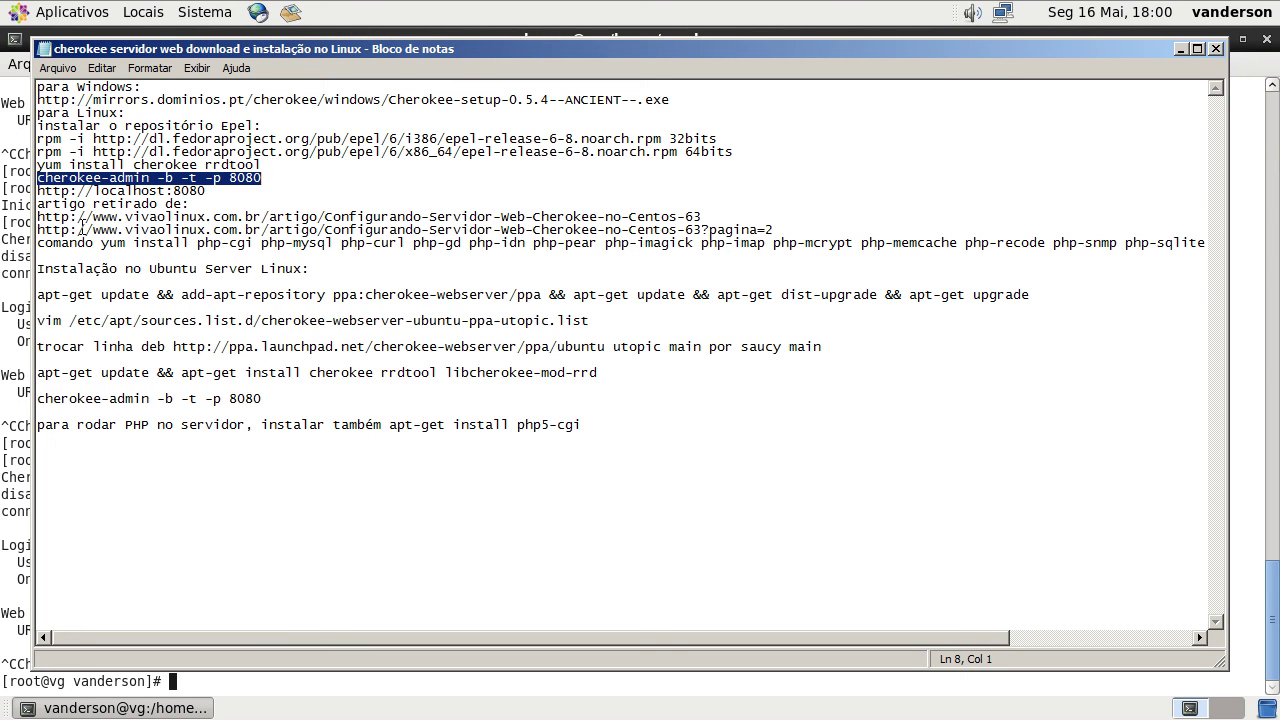
{"action": "left_click_drag", "start_coordinate": [101, 243], "coordinate": [1224, 248]}
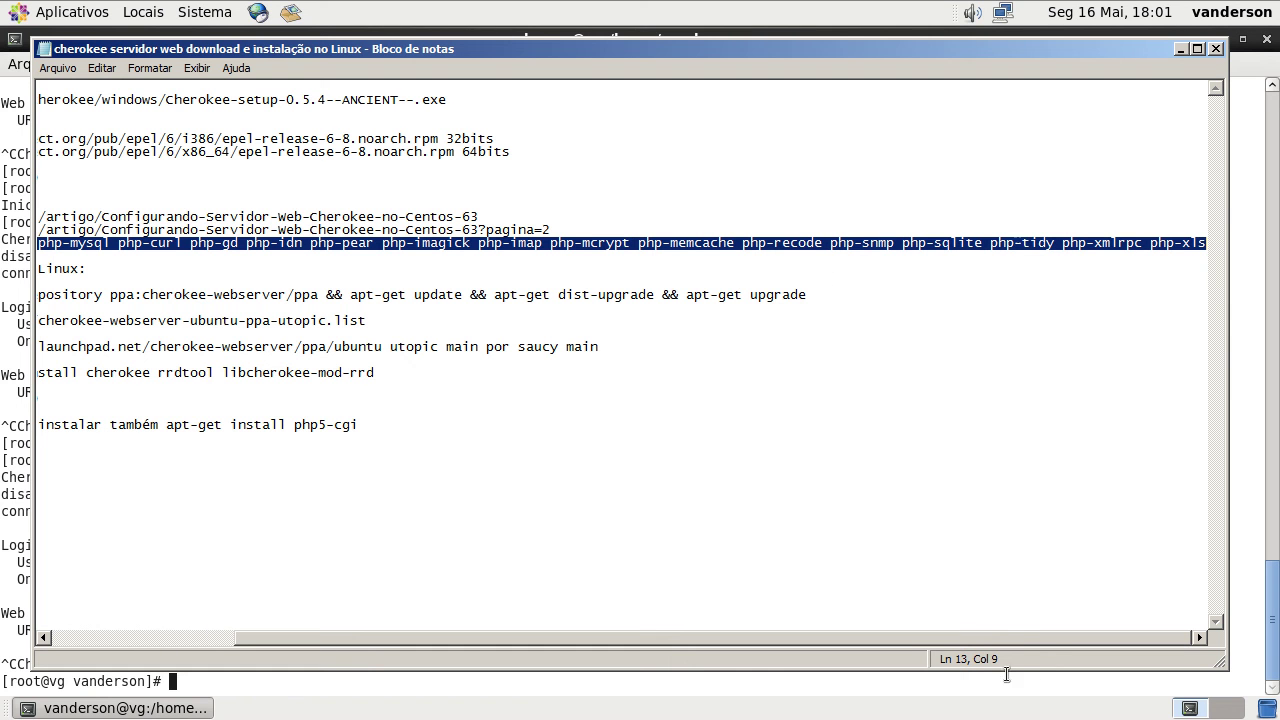
{"action": "left_click_drag", "start_coordinate": [1058, 639], "coordinate": [556, 620]}
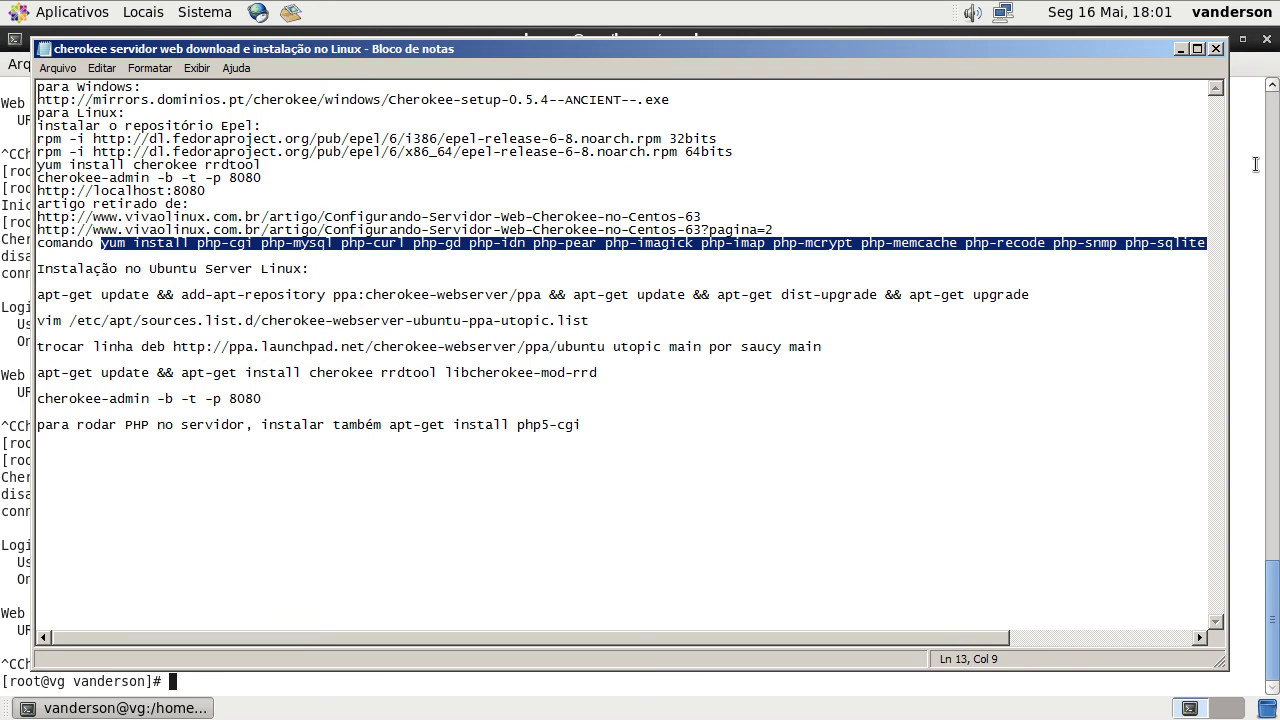
{"action": "left_click", "coordinate": [1216, 48]}
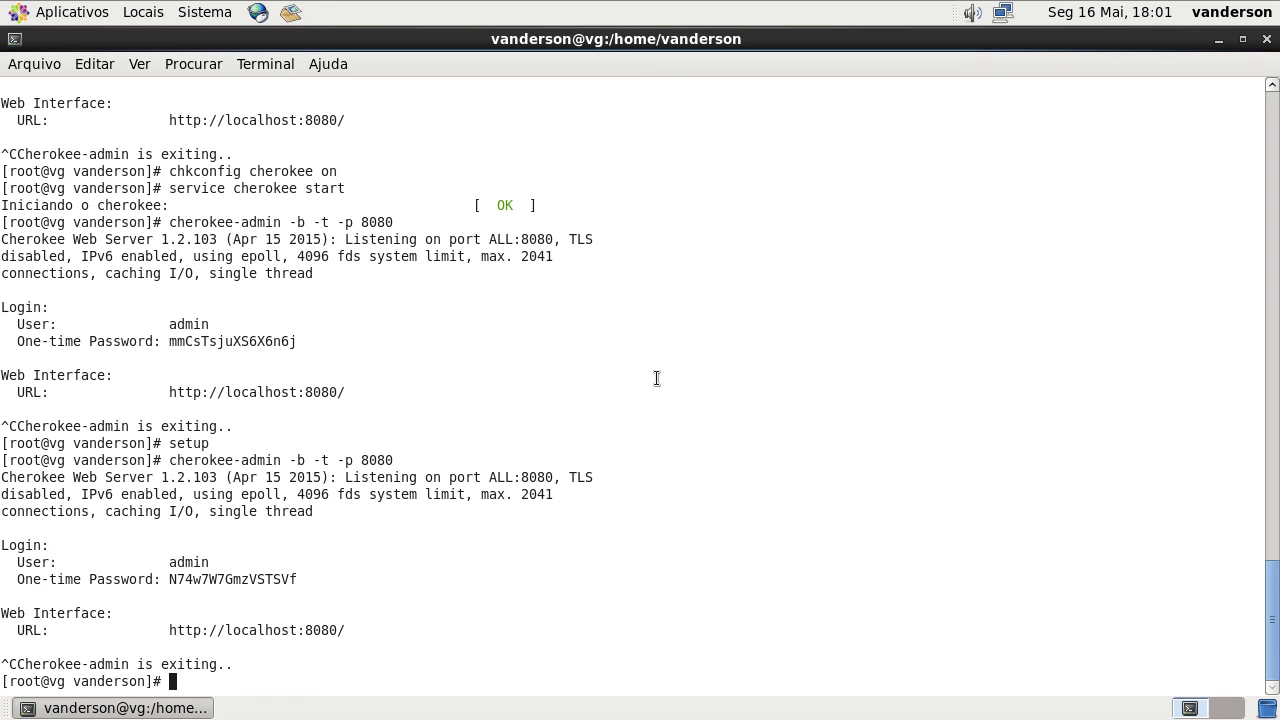
Step: Open the configuration file /etc/cherokee/cherokee.conf in vim
{"action": "type", "text": "vim /etc/cherokee/cherokee.conf"}
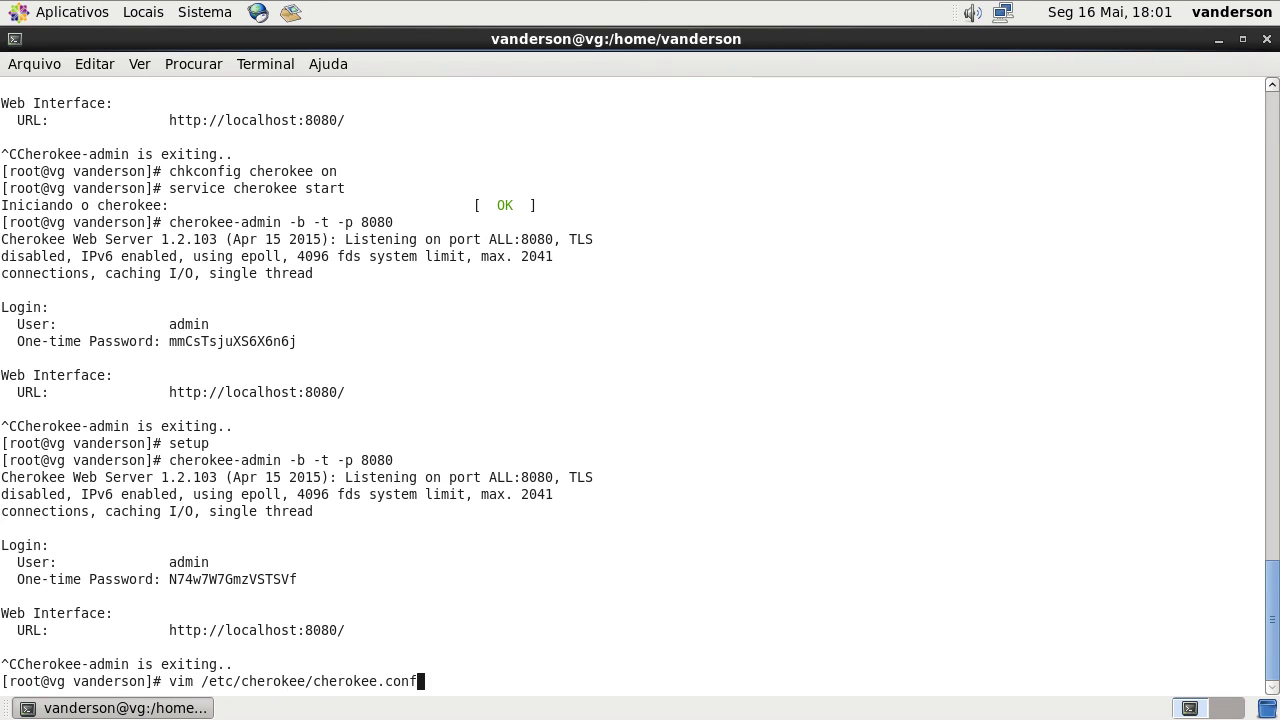
{"action": "key", "text": "Return"}
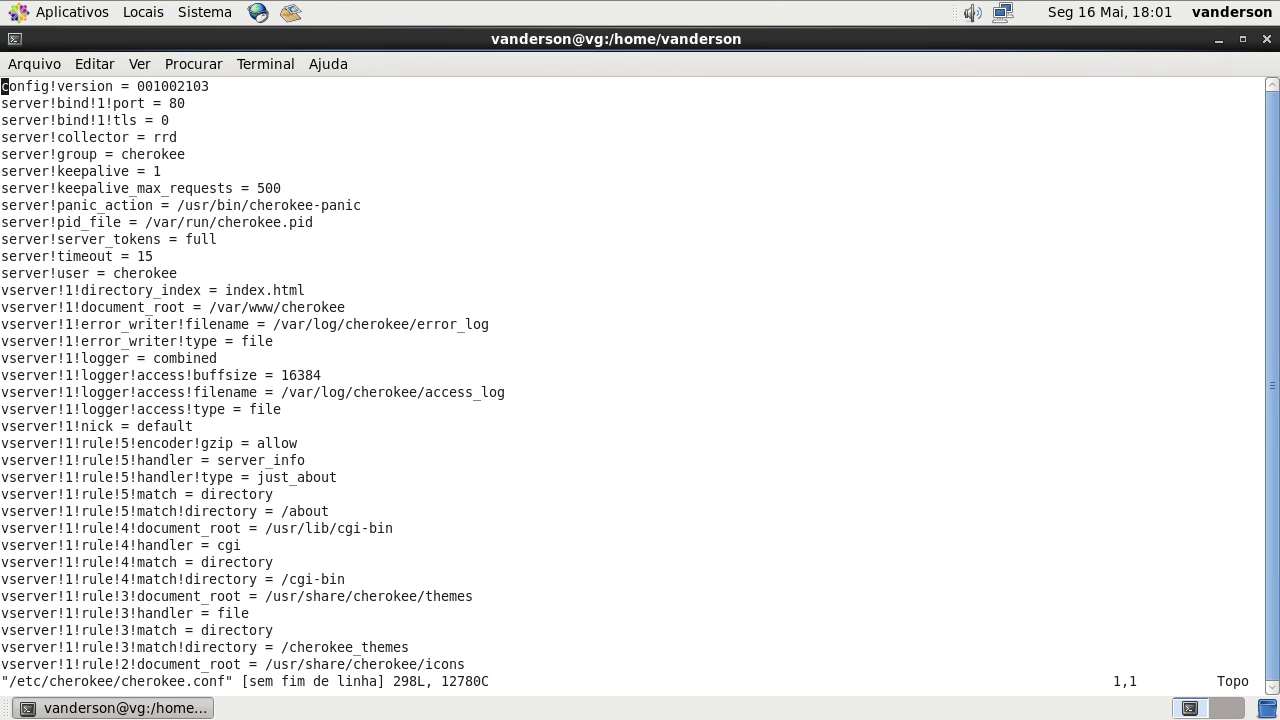